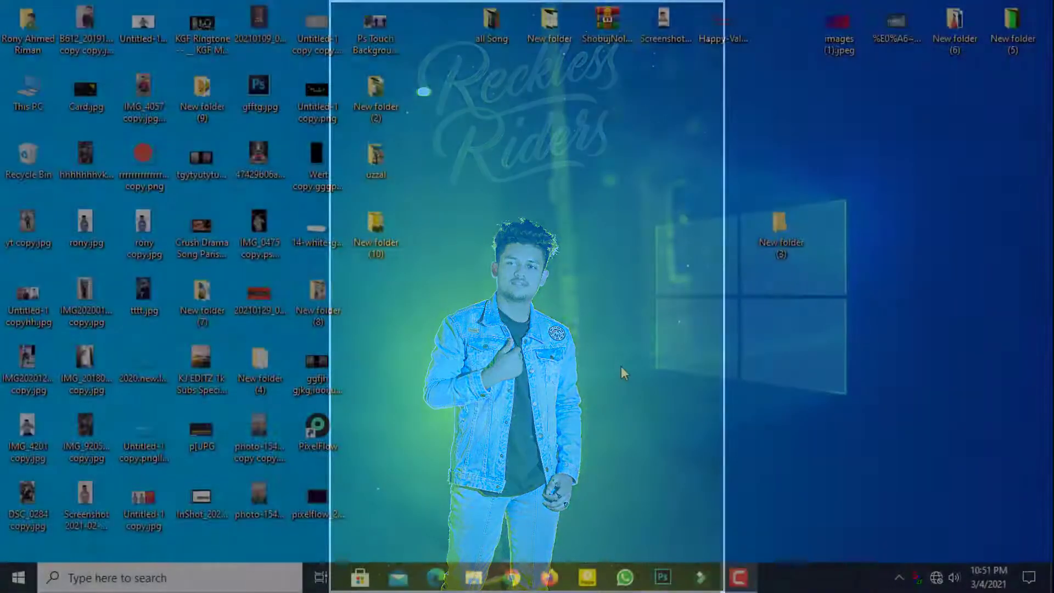
Refresh the desktop and launch Photoshop CC from the taskbar.
right_click(505, 296)
click(539, 345)
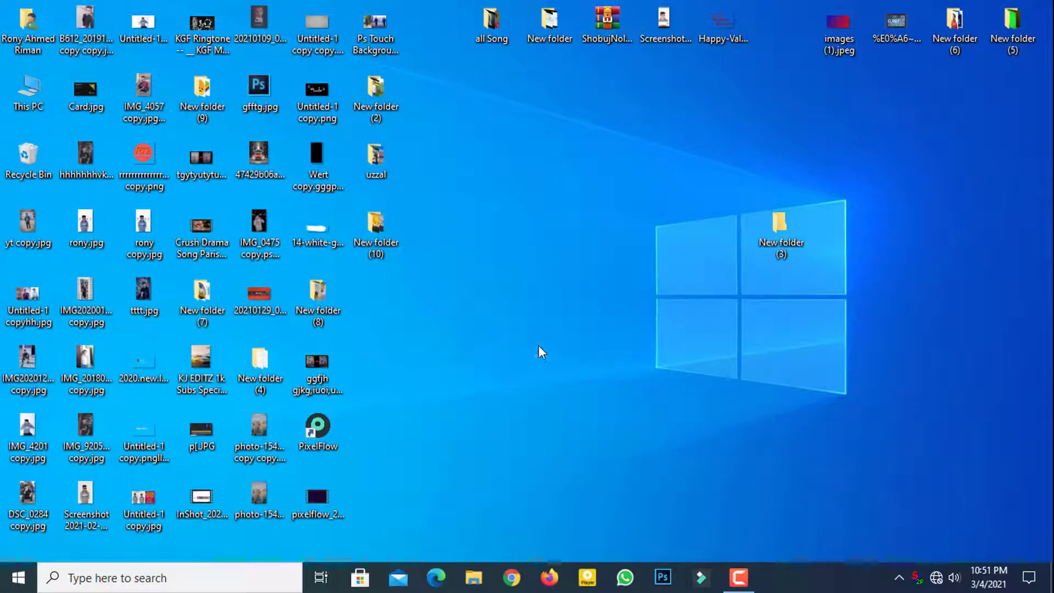
click(663, 576)
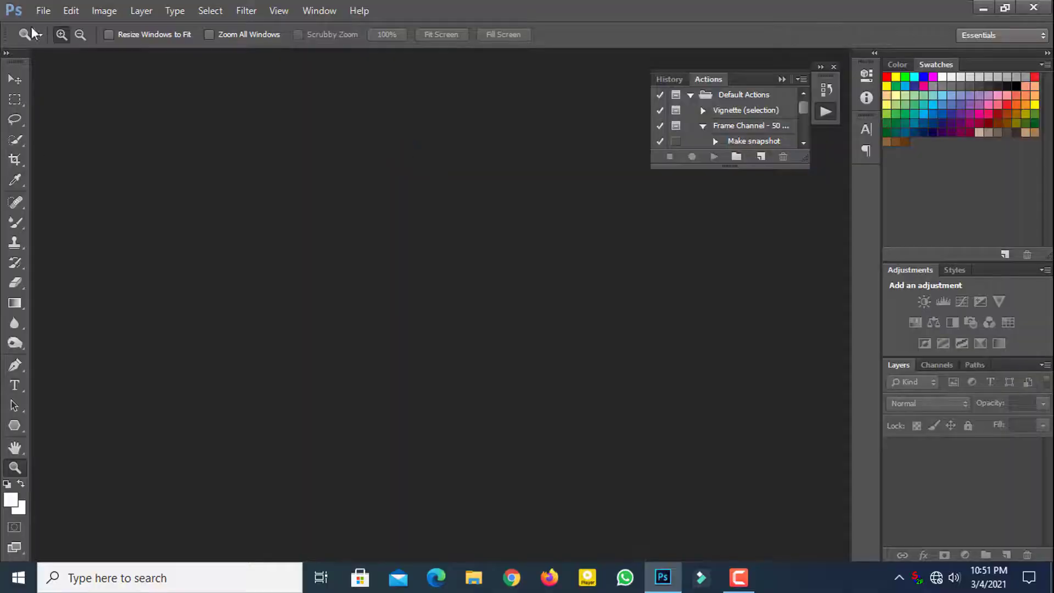
Open IMG_4775.JPG from Desktop > New folder (10).
click(43, 10)
click(60, 42)
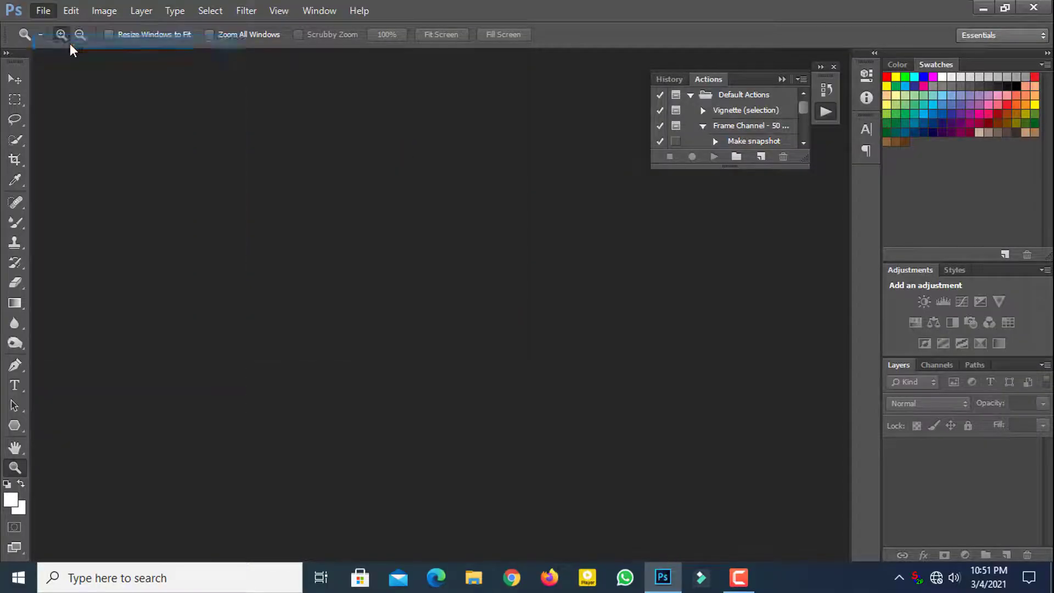
click(77, 40)
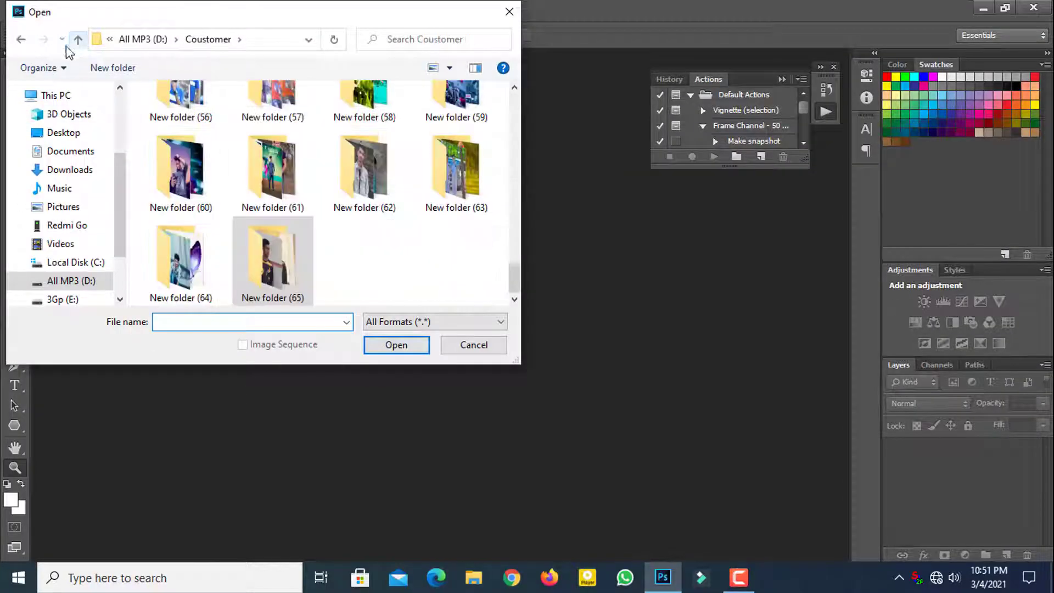
click(59, 133)
scroll(384, 215, down, 3)
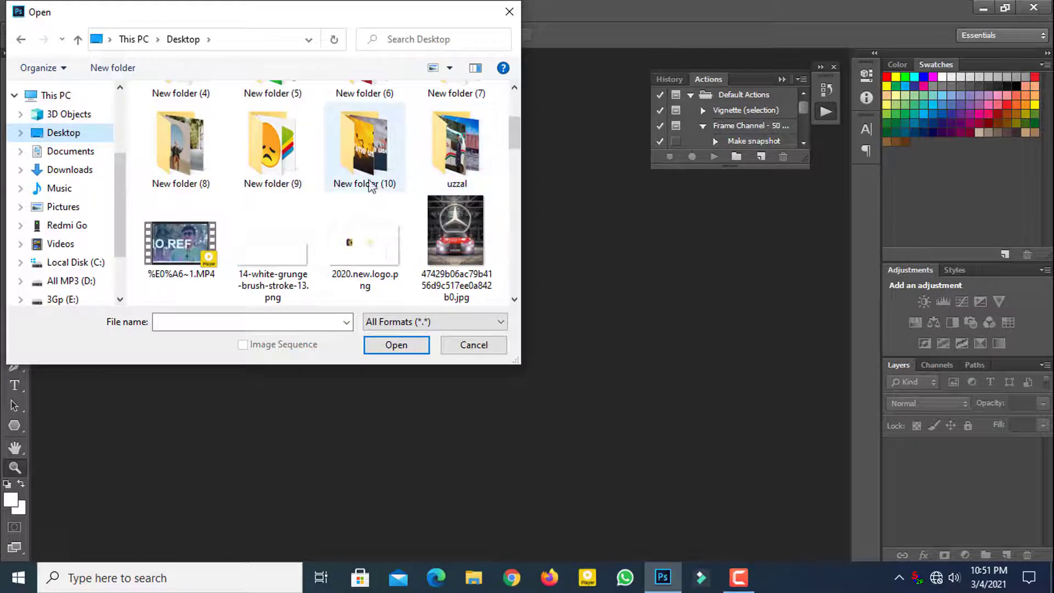
double_click(368, 162)
click(461, 159)
click(396, 346)
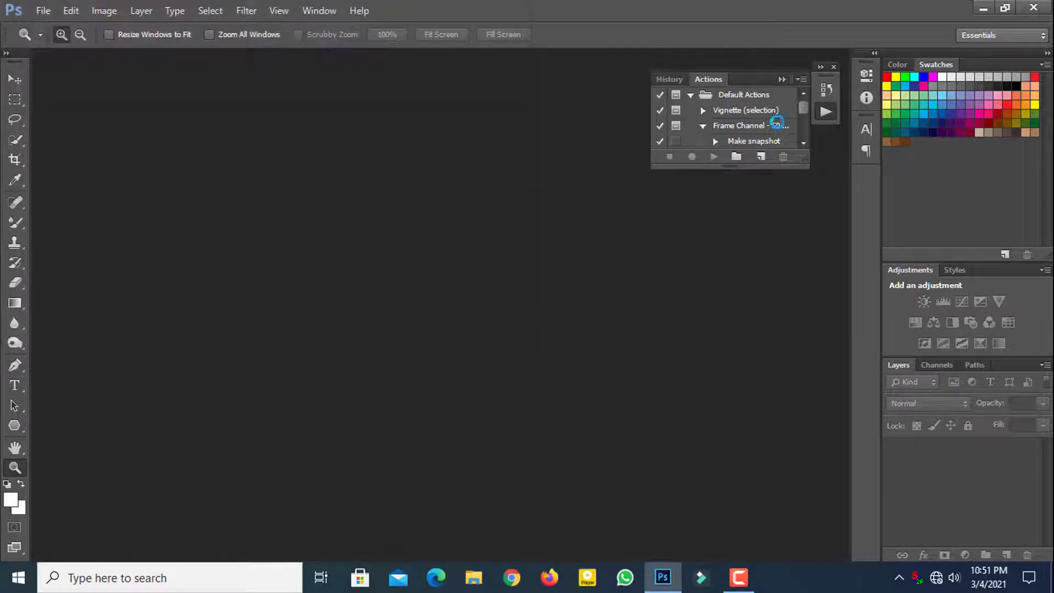
Fit the photo on screen and crop it evenly inward around the man.
right_click(442, 280)
click(527, 290)
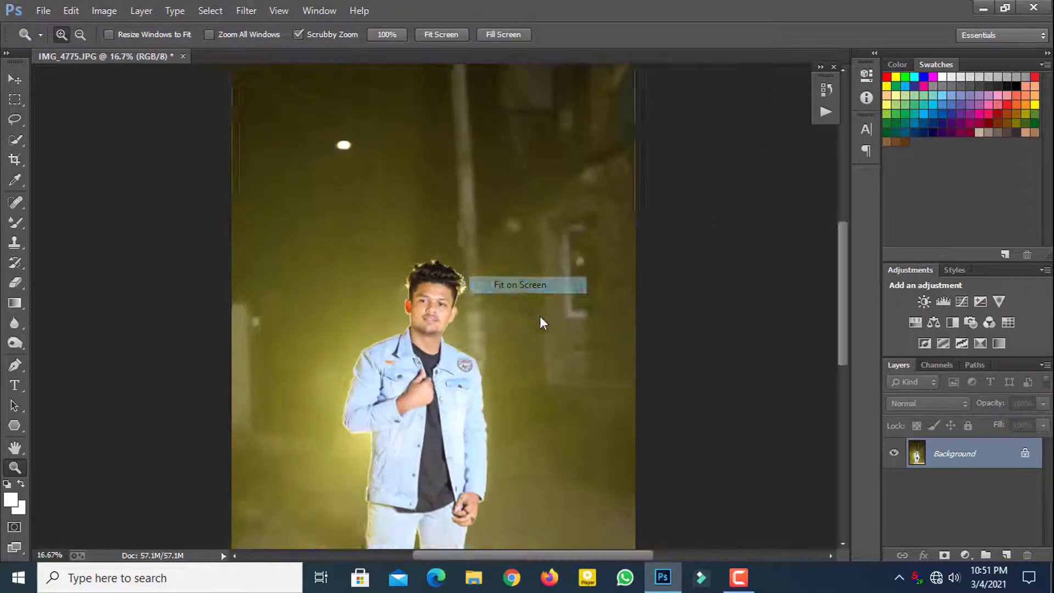
click(105, 10)
click(122, 71)
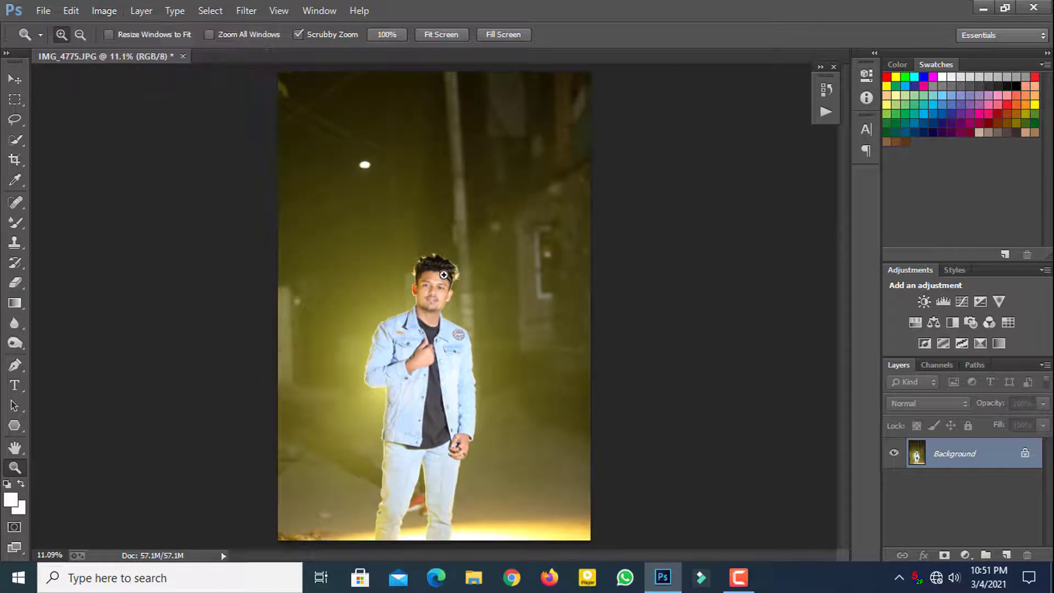
right_click(481, 272)
click(14, 159)
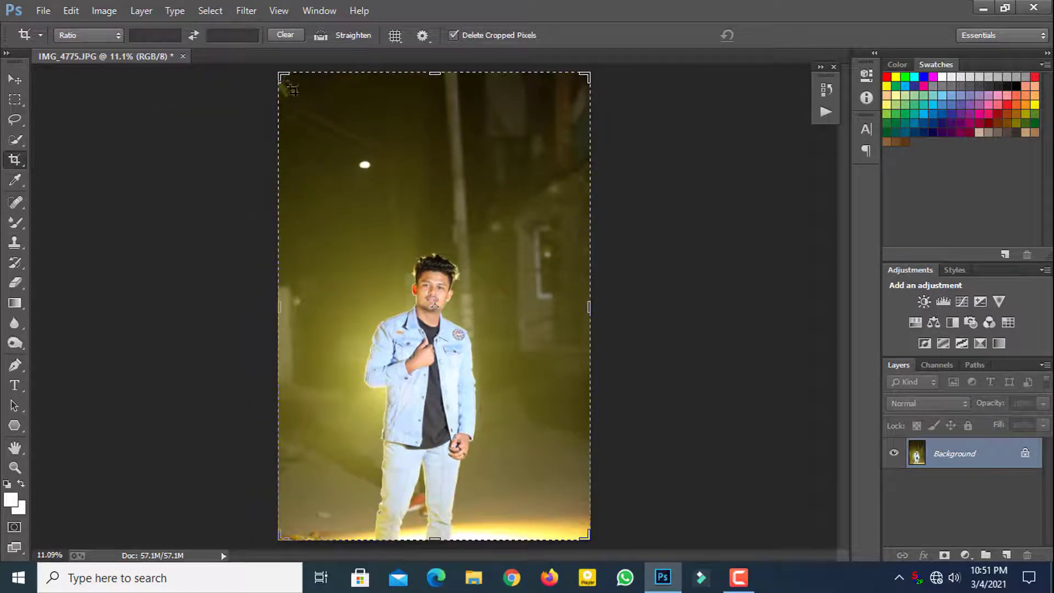
drag(293, 89, 287, 83)
drag(589, 538, 562, 519)
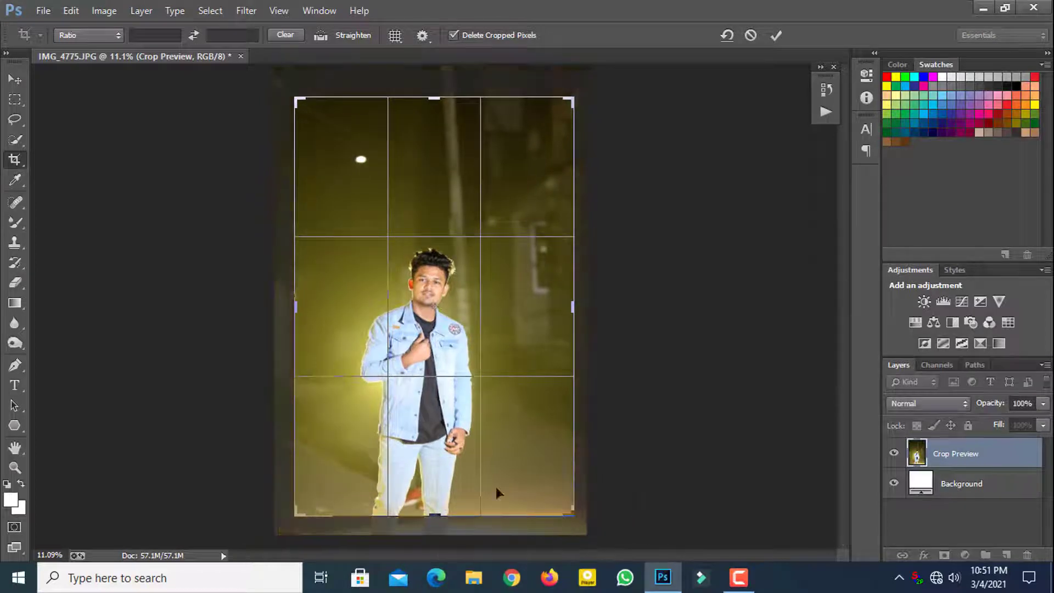
key(Return)
Zoom in on the cropped portrait.
key(z)
click(546, 228)
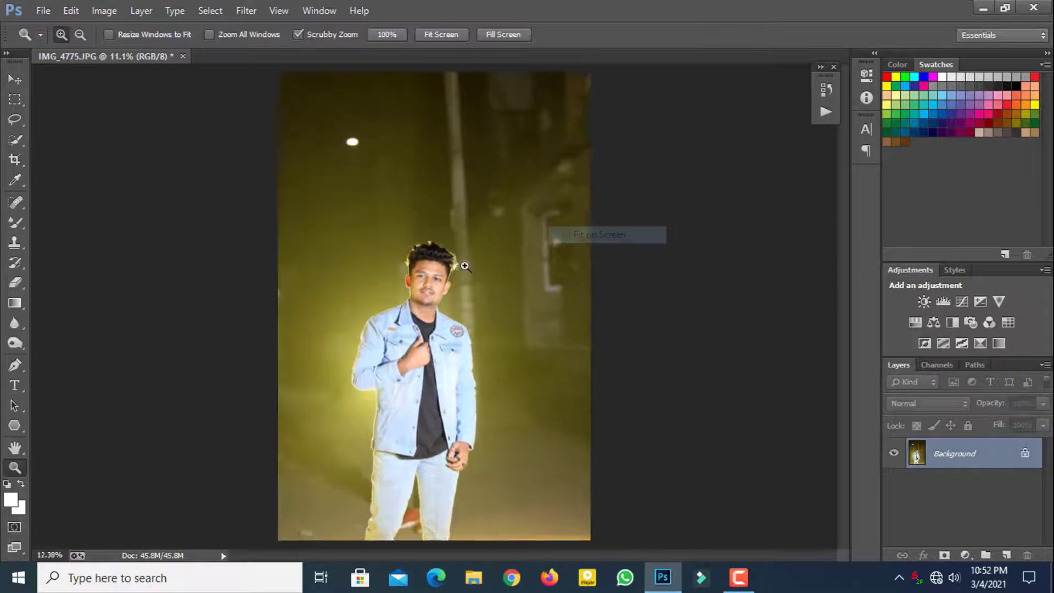
right_click(440, 233)
On a layer copy, apply Camera Raw: Contrast +17, Highlights -49, Shadows +60, Oranges saturation -34.
click(455, 245)
key(ctrl+j)
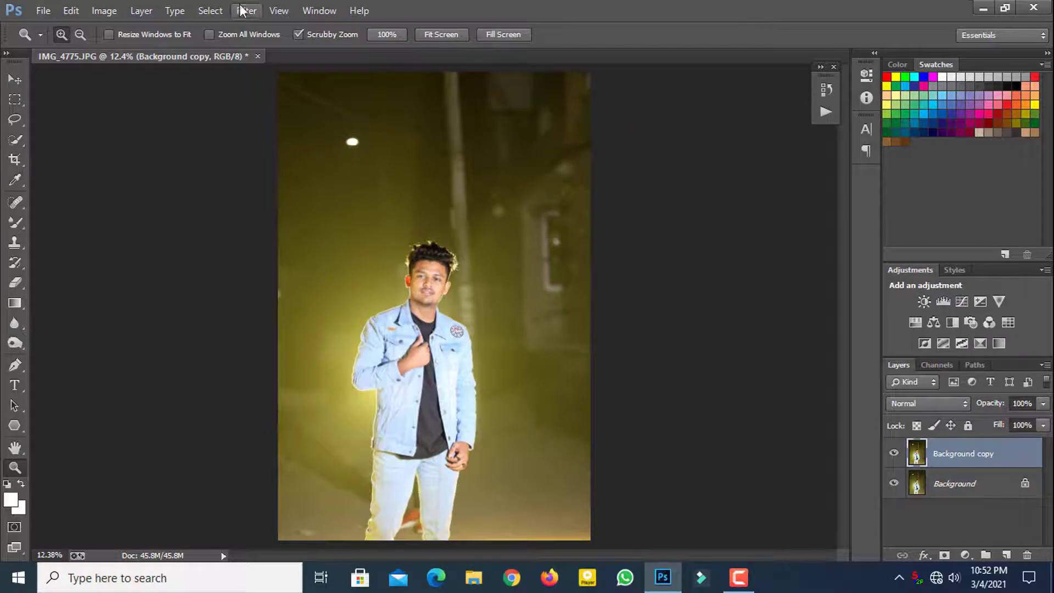
click(246, 11)
click(289, 101)
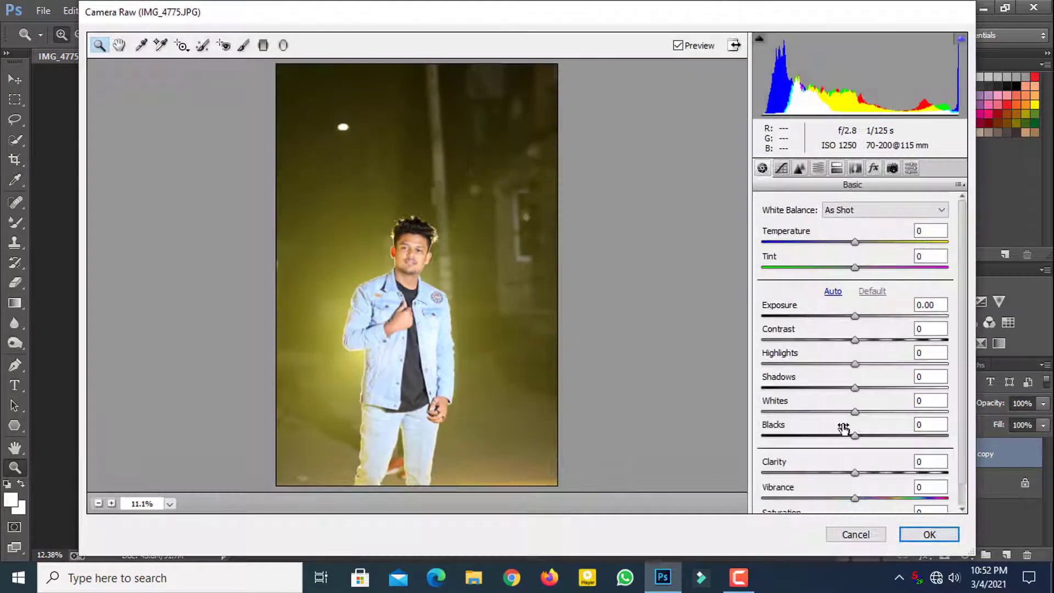
mouse_move(855, 340)
mouse_down()
mouse_move(822, 344)
mouse_move(871, 343)
mouse_move(811, 365)
mouse_move(911, 388)
mouse_up()
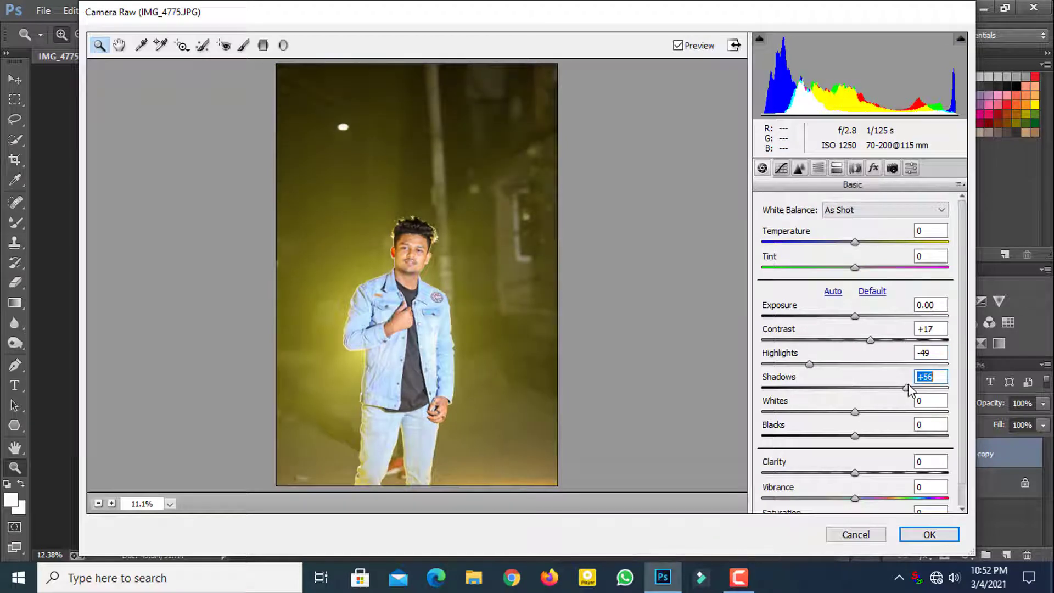
mouse_move(853, 412)
mouse_down()
mouse_move(881, 412)
mouse_move(861, 408)
mouse_move(830, 436)
mouse_up()
click(818, 168)
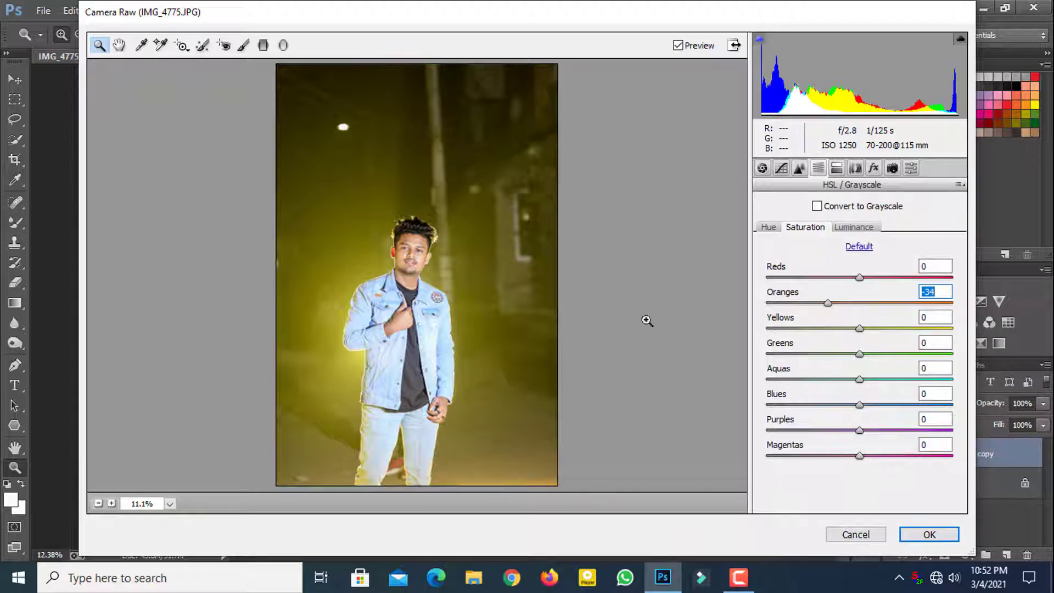
click(929, 534)
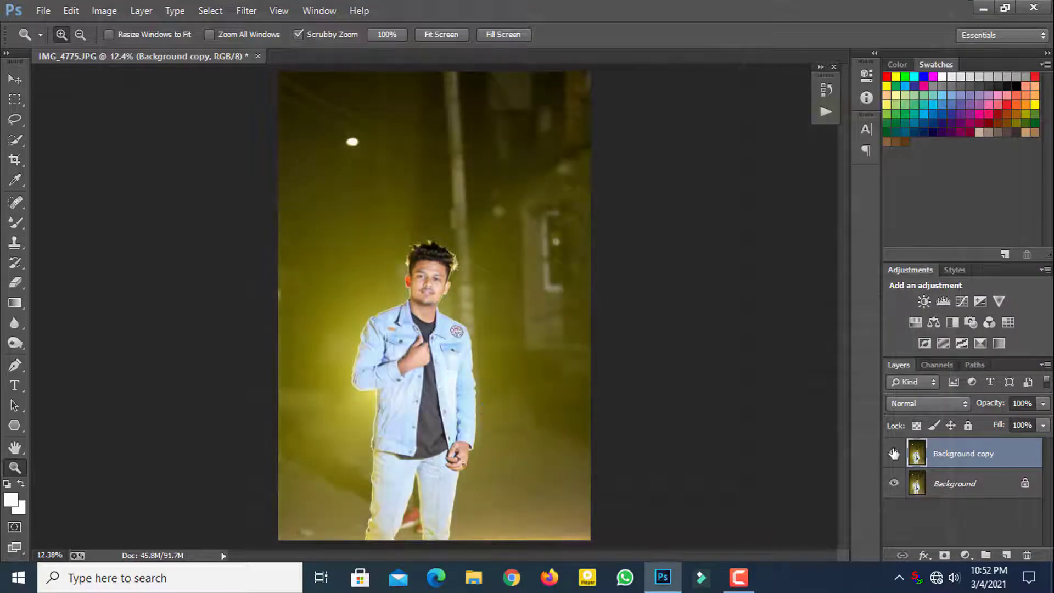
Merge visible layers, duplicate the result, and launch the Camera Raw Filter again.
right_click(967, 467)
click(954, 454)
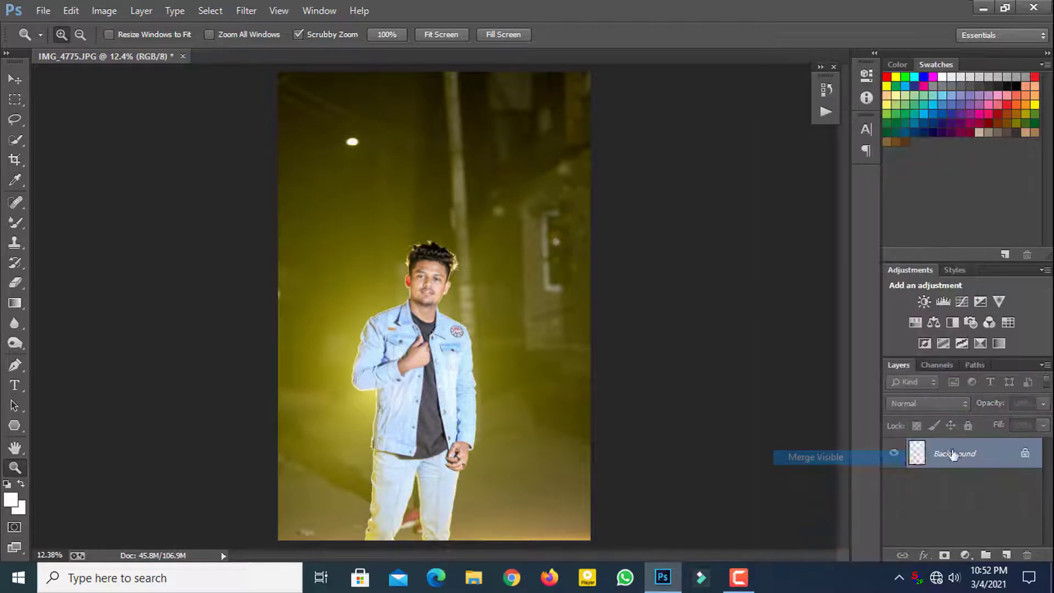
key(ctrl+j)
click(247, 10)
click(296, 99)
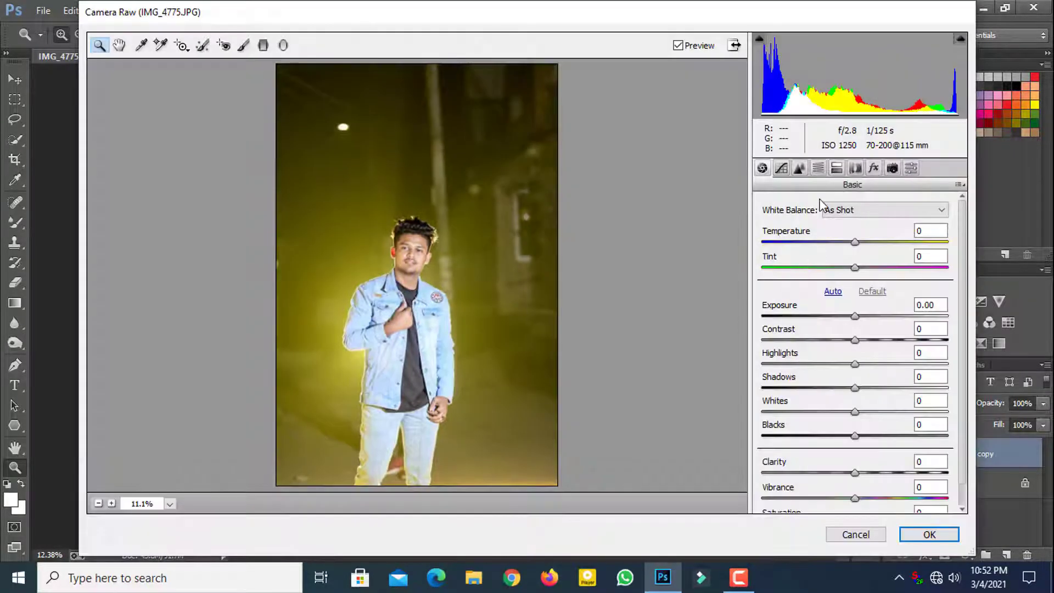
Brighten oranges and yellows, then set Yellows saturation +100 and Blues +73 in HSL.
click(817, 169)
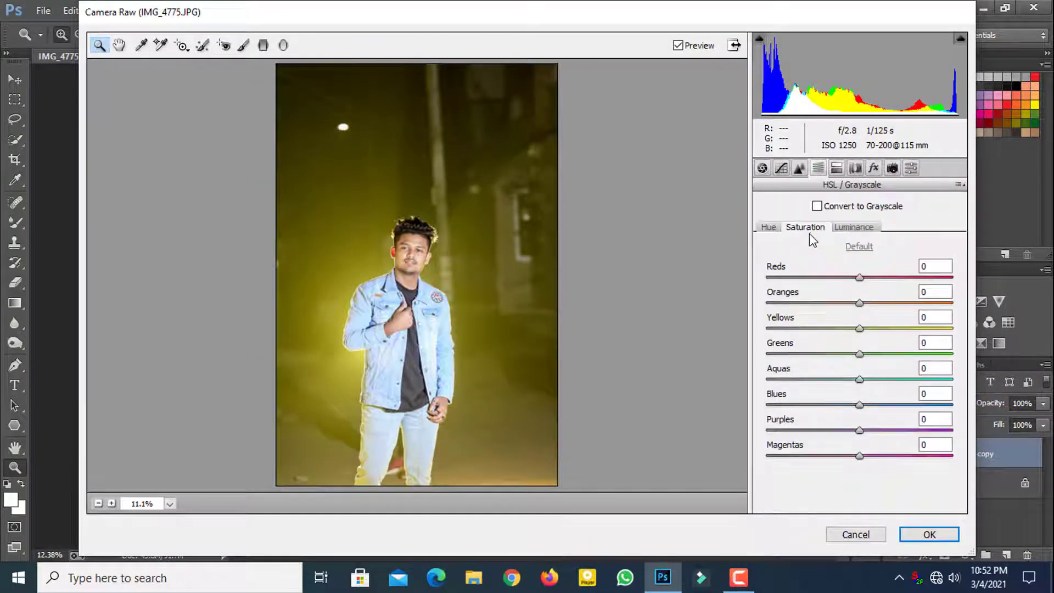
click(854, 227)
drag(861, 303, 880, 332)
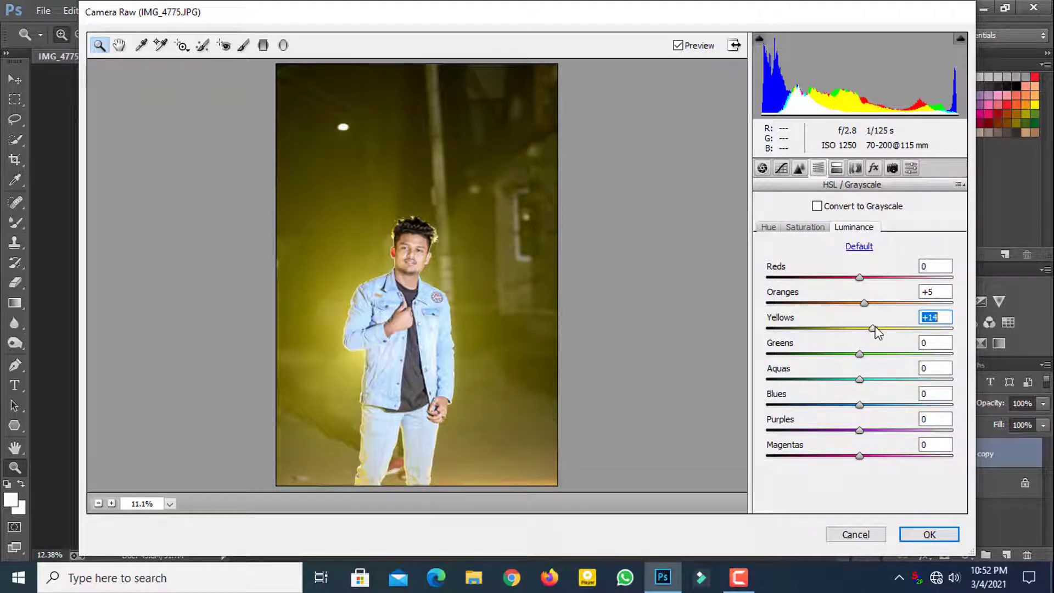
click(807, 228)
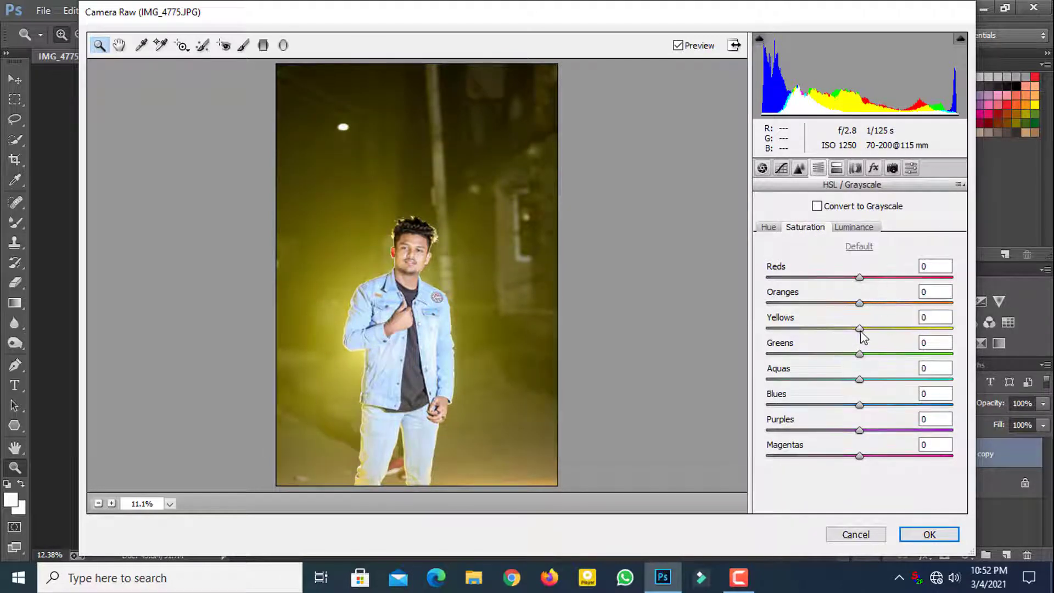
drag(860, 329, 954, 329)
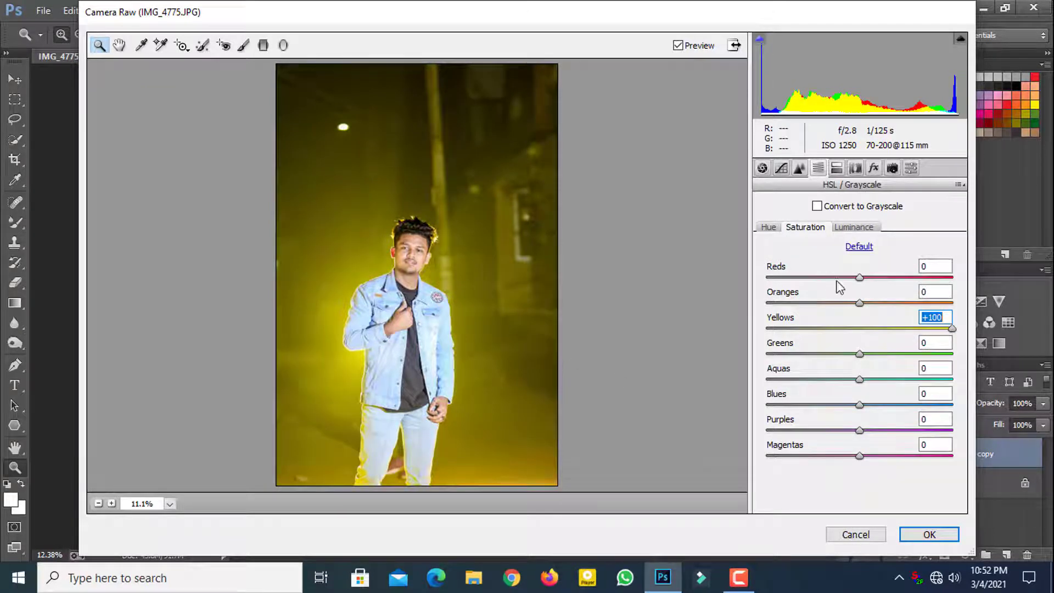
drag(860, 405, 928, 405)
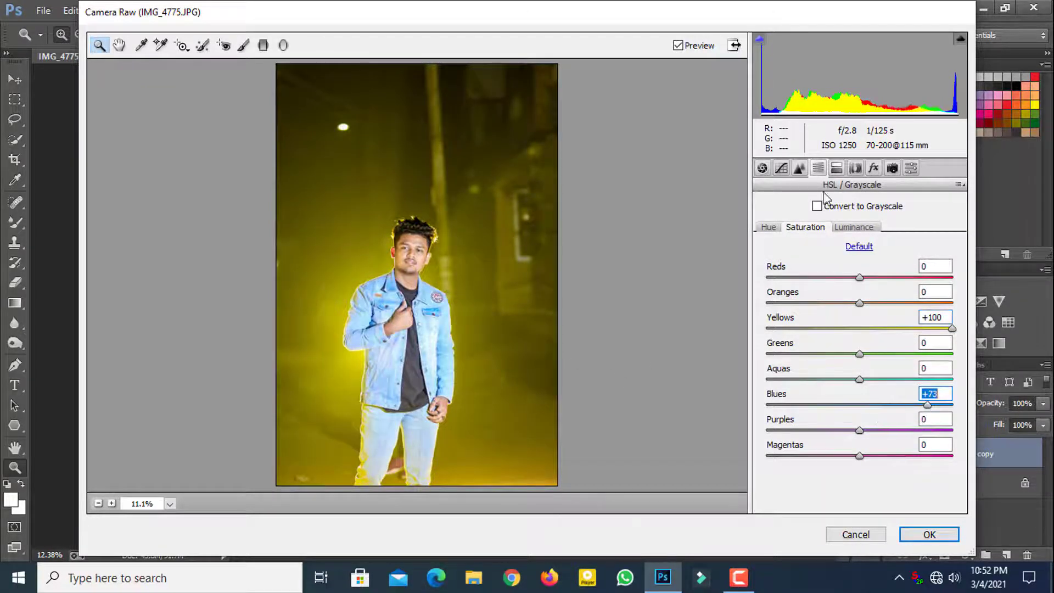
Add a -18 edge vignette and apply the Camera Raw pass.
click(881, 170)
drag(860, 367, 843, 367)
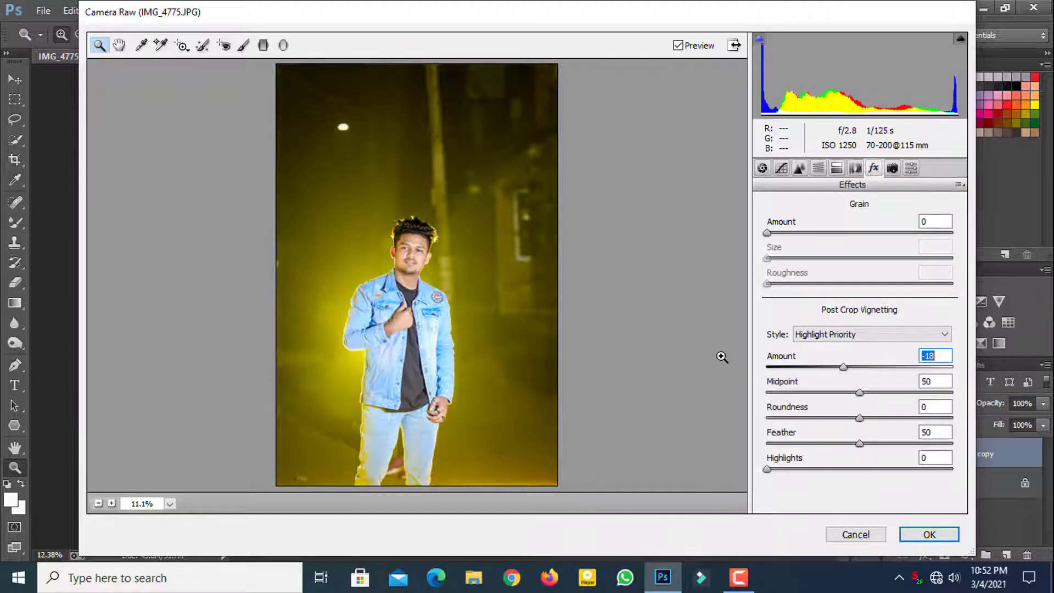
click(930, 534)
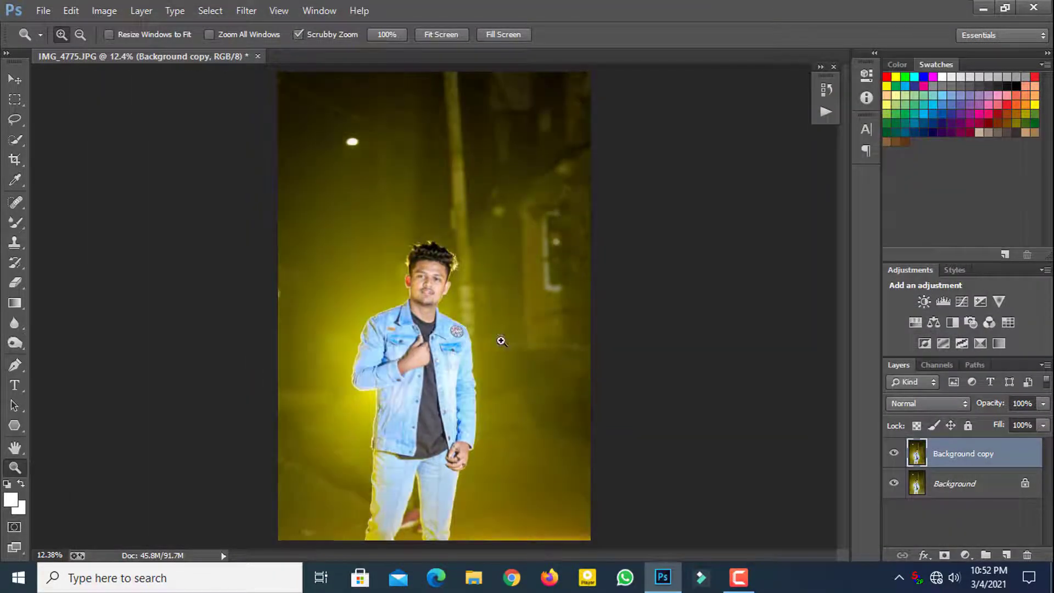
click(474, 308)
Flatten the layers, duplicate the flattened layer, and relaunch the Camera Raw Filter.
right_click(480, 295)
click(529, 304)
click(894, 453)
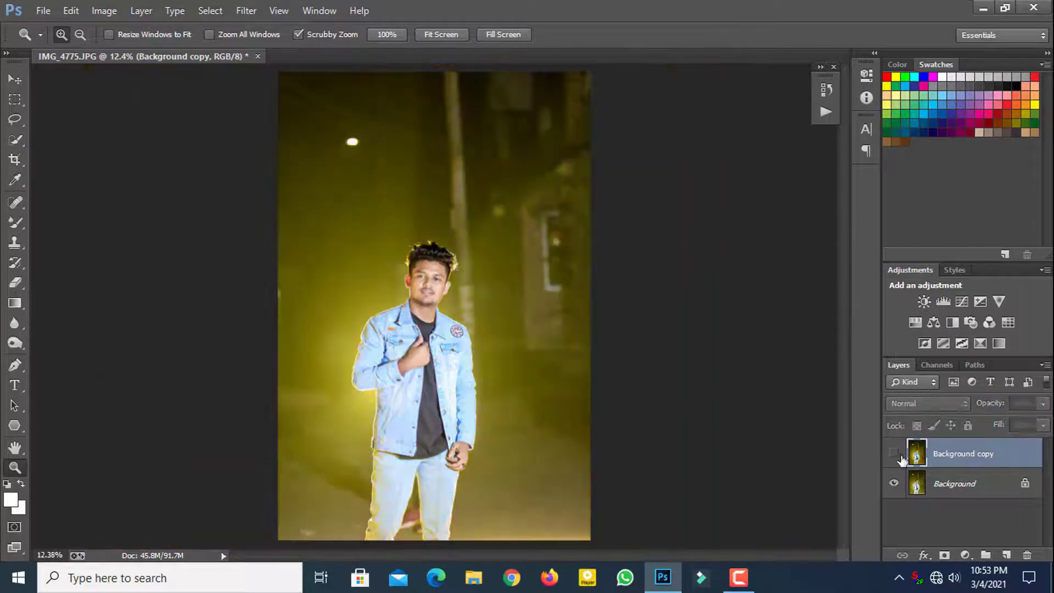
right_click(965, 457)
click(813, 471)
drag(937, 464, 1006, 555)
click(246, 10)
click(286, 100)
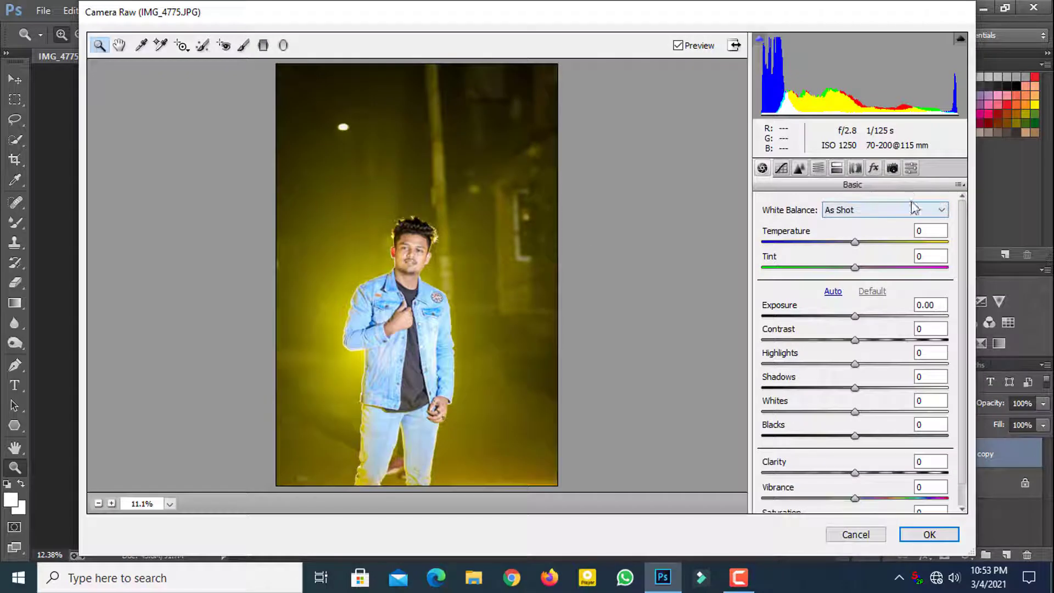
Split-tone the shadows to Hue 77, Saturation 26, leaving highlight saturation at 0.
click(911, 167)
click(880, 167)
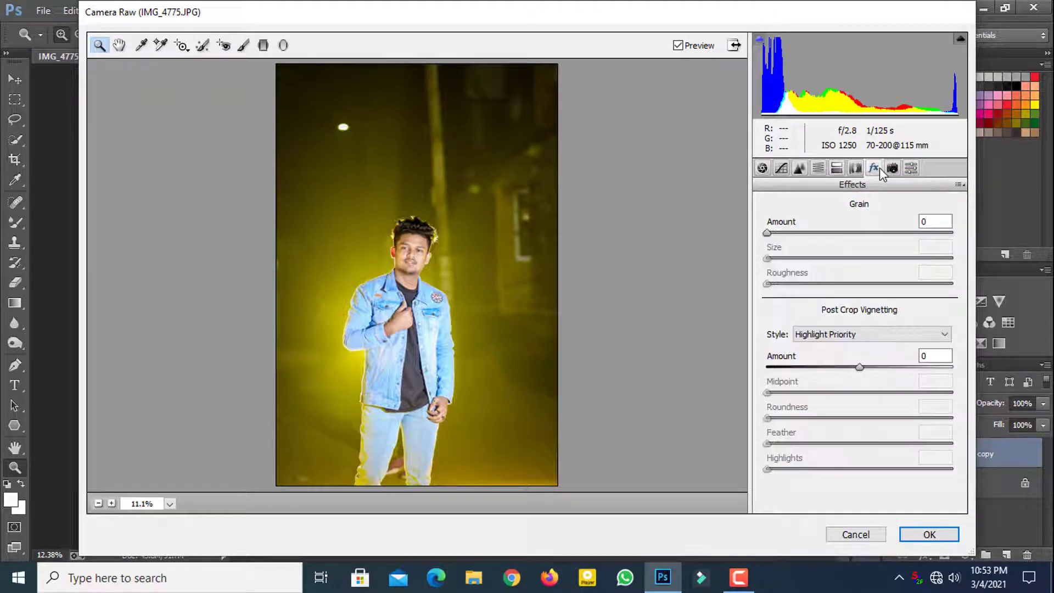
click(855, 167)
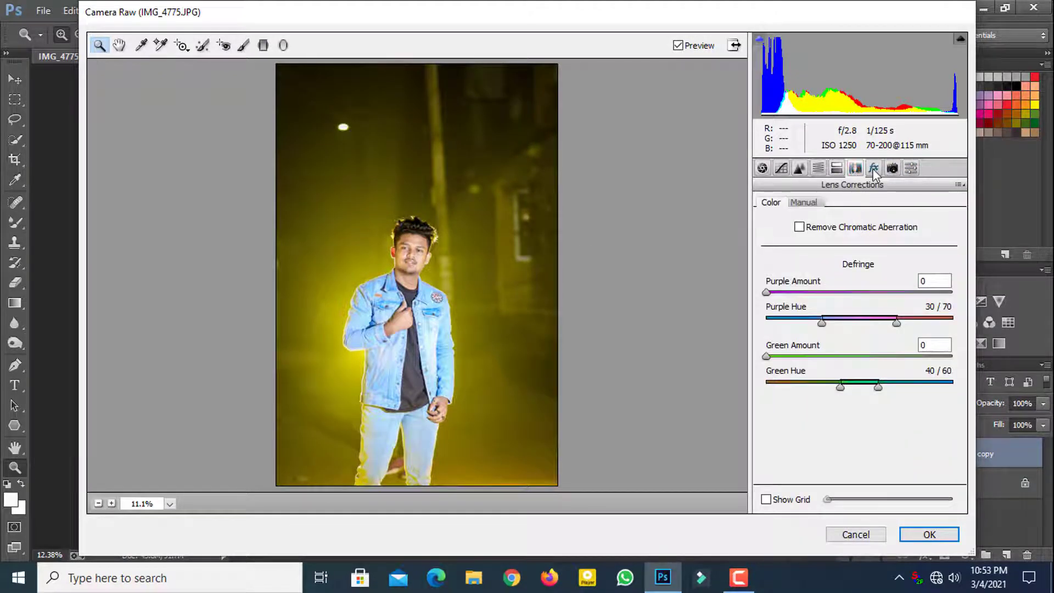
click(873, 169)
click(837, 169)
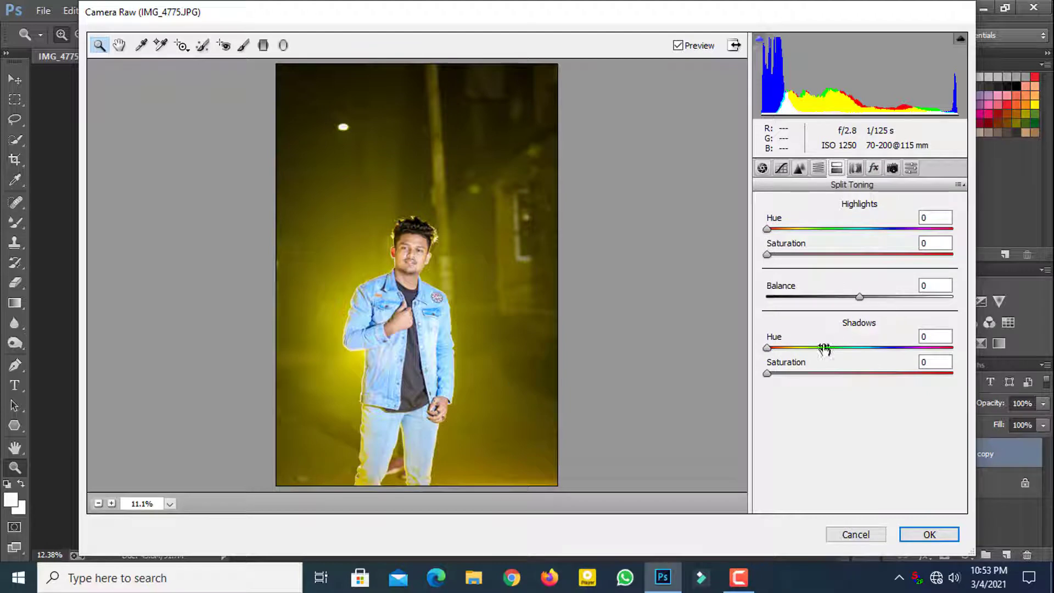
mouse_move(789, 354)
mouse_down()
mouse_move(829, 375)
mouse_move(821, 375)
mouse_up()
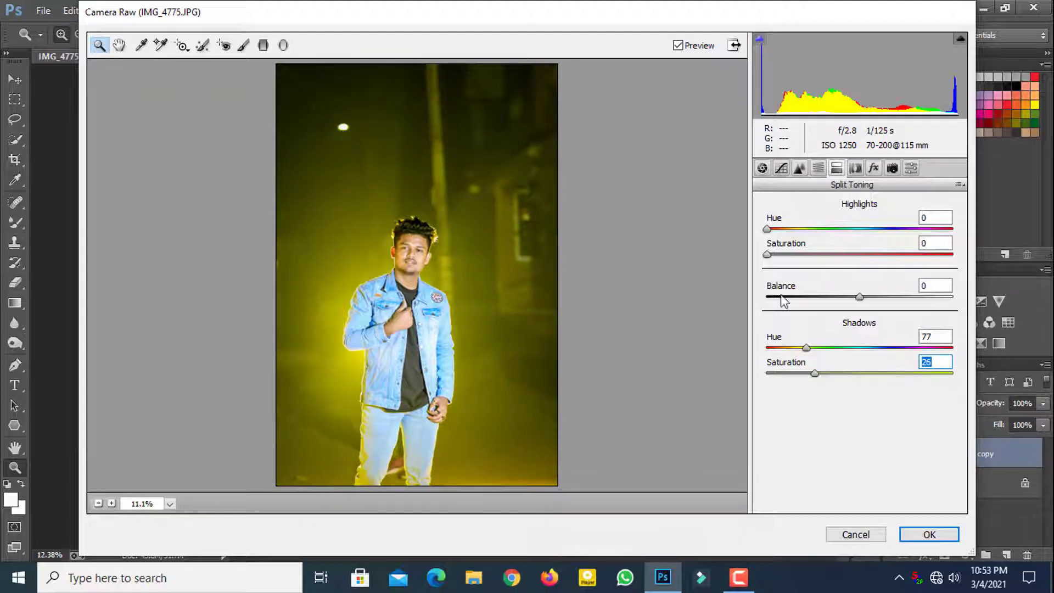
drag(767, 228, 859, 228)
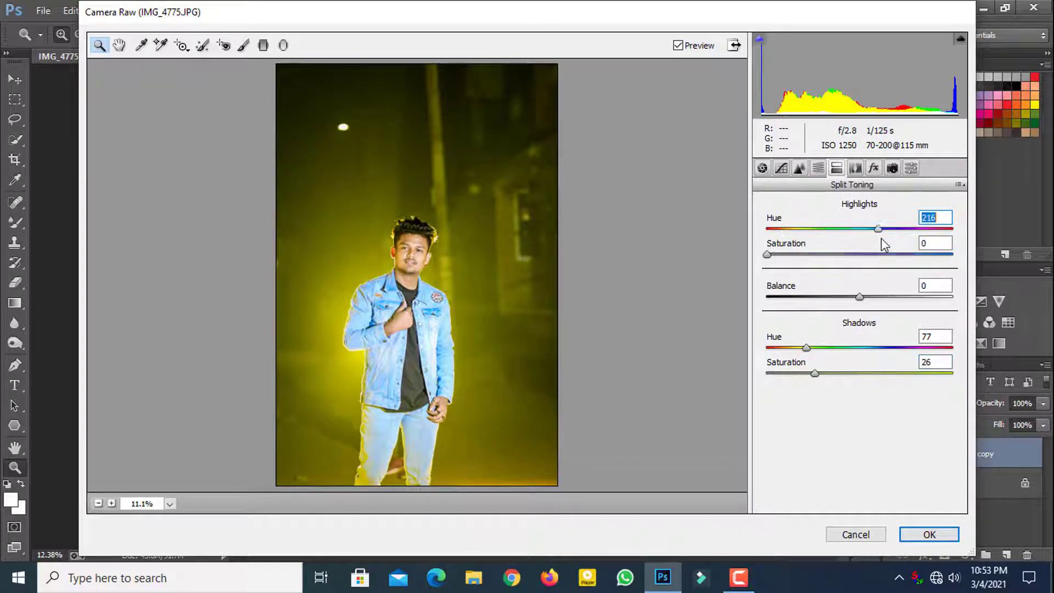
drag(777, 256, 753, 263)
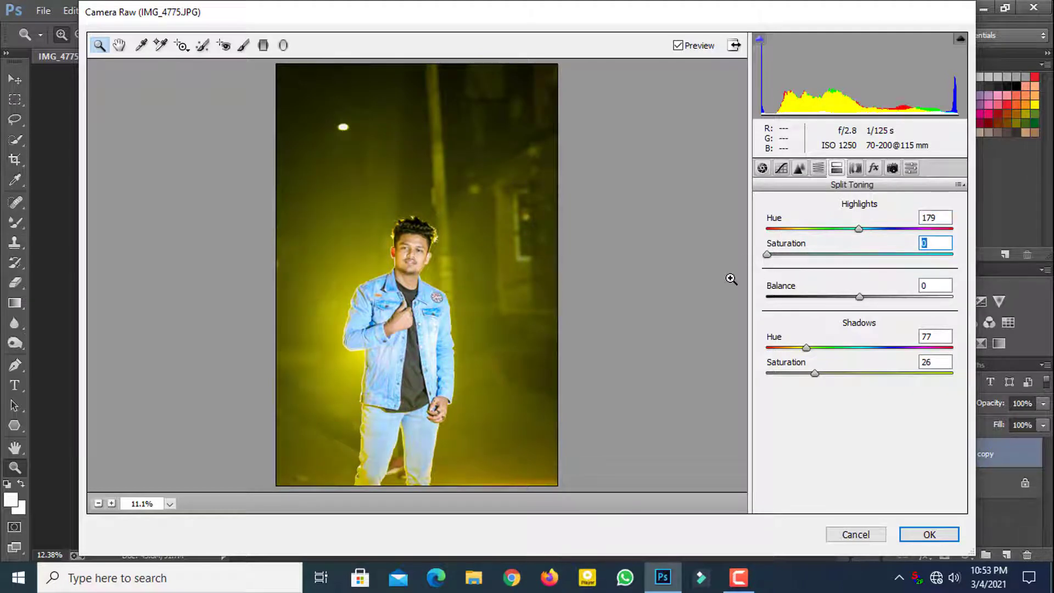
Set vignette -15, Yellows saturation +50, shift Yellows hue toward green, and apply.
click(873, 168)
drag(860, 367, 846, 367)
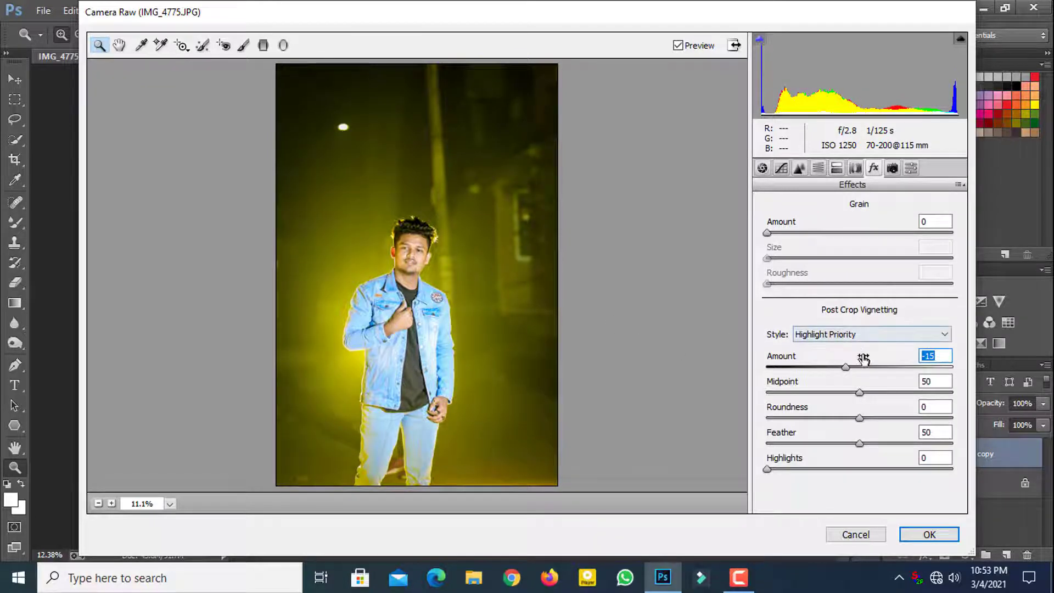
click(819, 168)
click(805, 227)
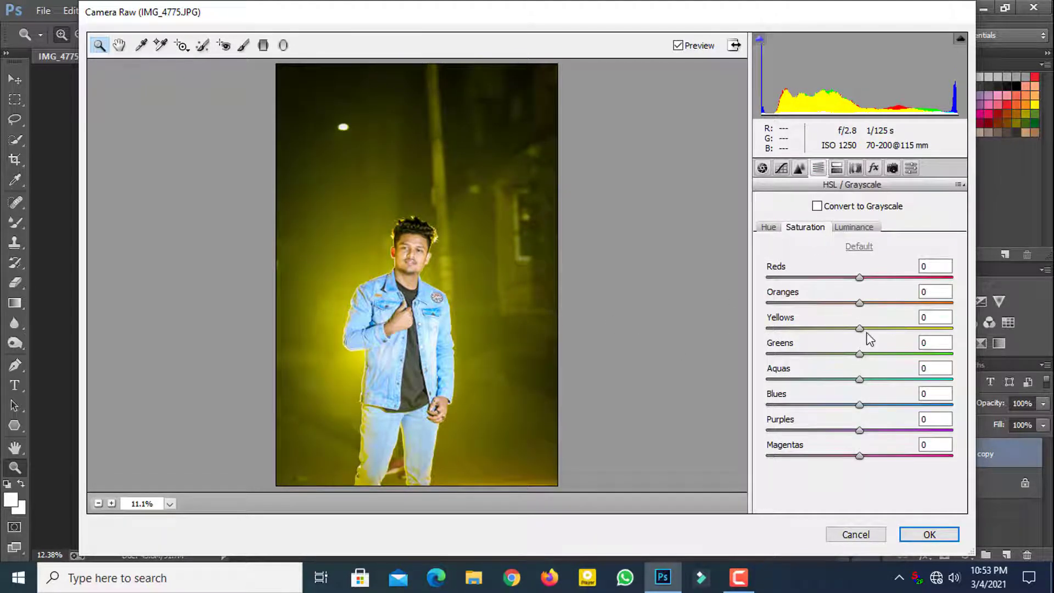
drag(861, 328, 908, 330)
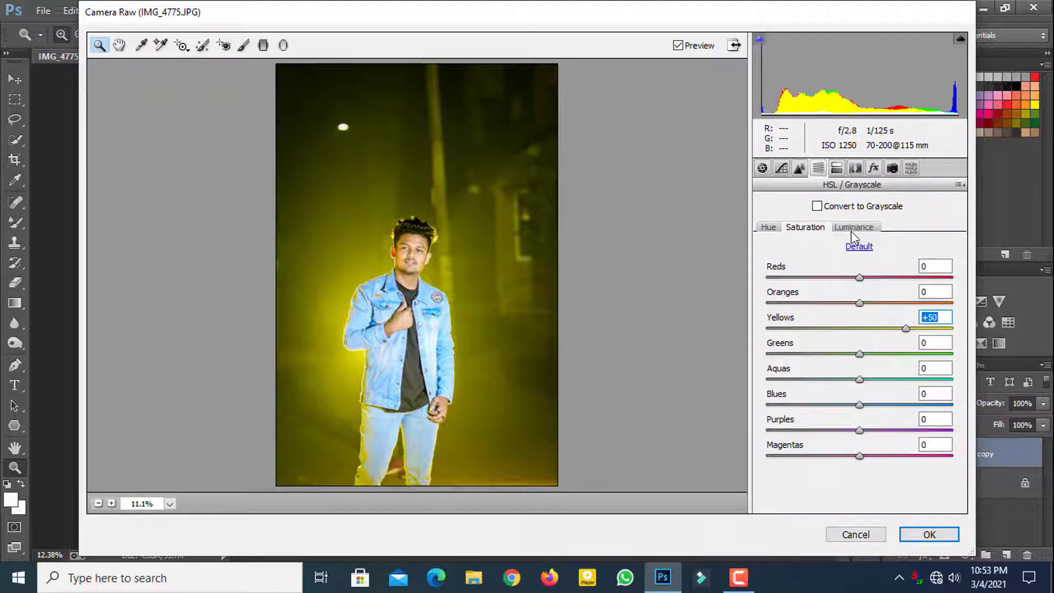
click(775, 227)
mouse_move(856, 330)
mouse_down()
mouse_move(836, 329)
mouse_move(886, 327)
mouse_move(858, 330)
mouse_up()
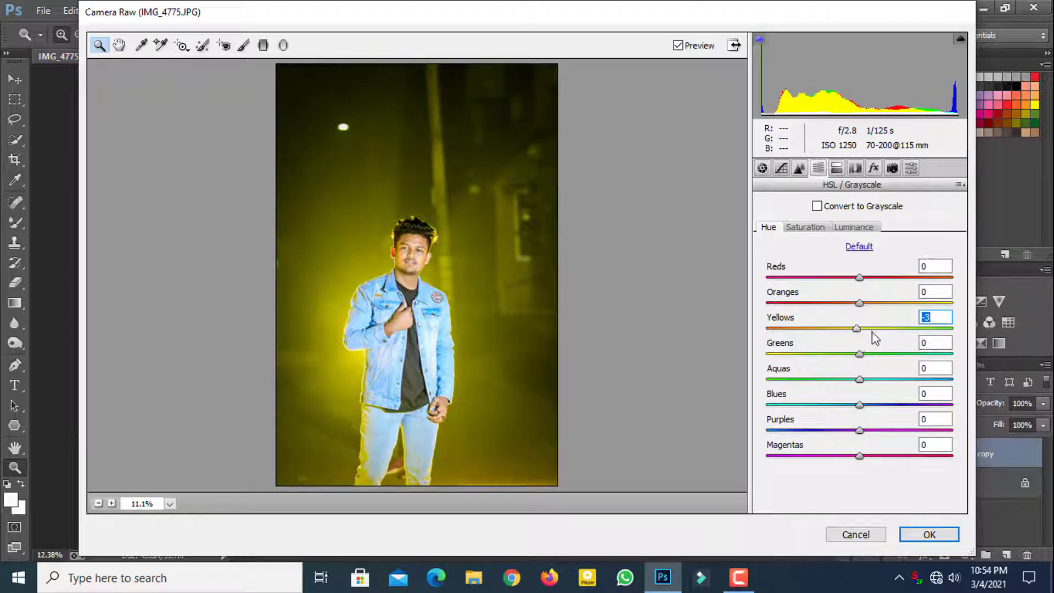
click(822, 230)
click(925, 535)
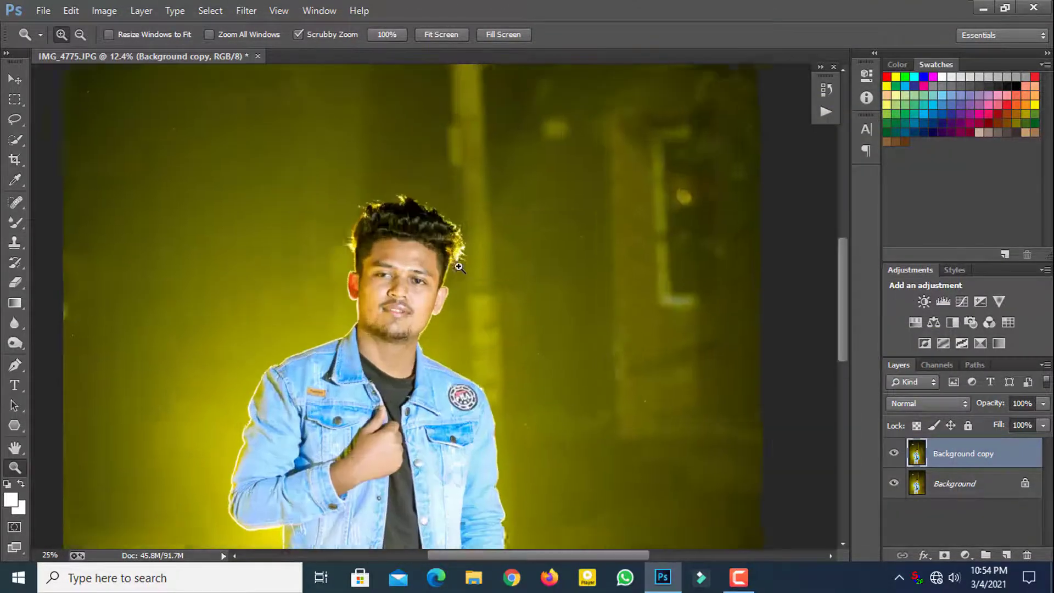
Fit the whole photo in the window and duplicate the layer.
drag(472, 304, 595, 331)
right_click(505, 286)
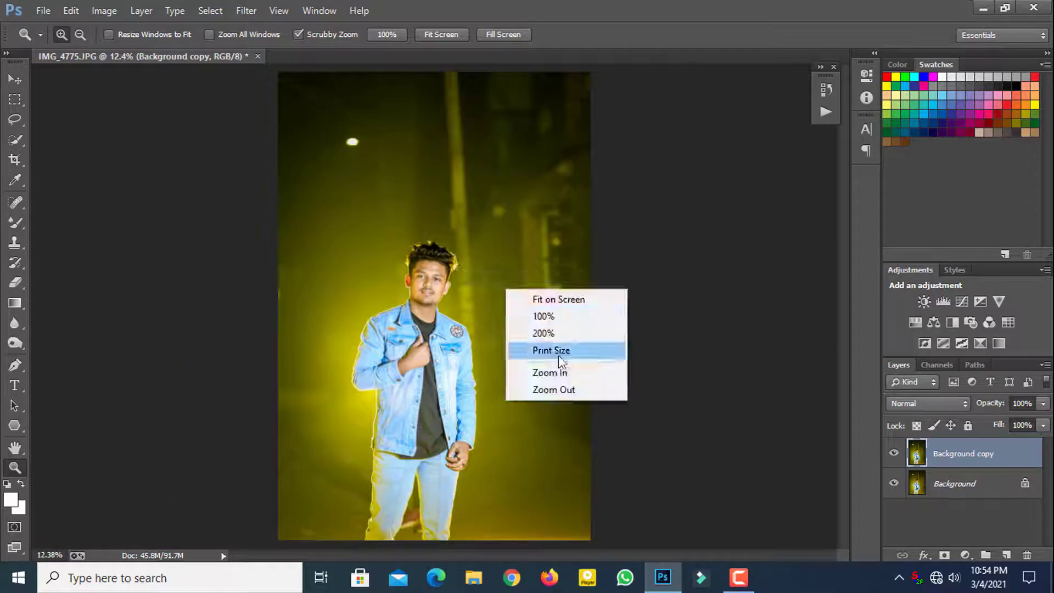
click(525, 388)
right_click(472, 334)
click(484, 344)
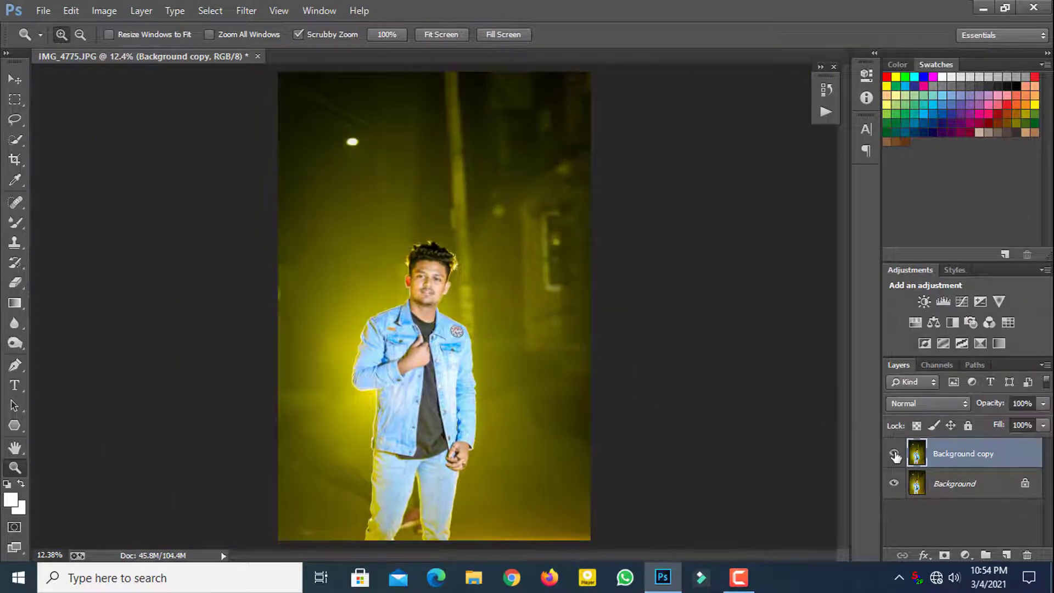
drag(979, 458, 1000, 546)
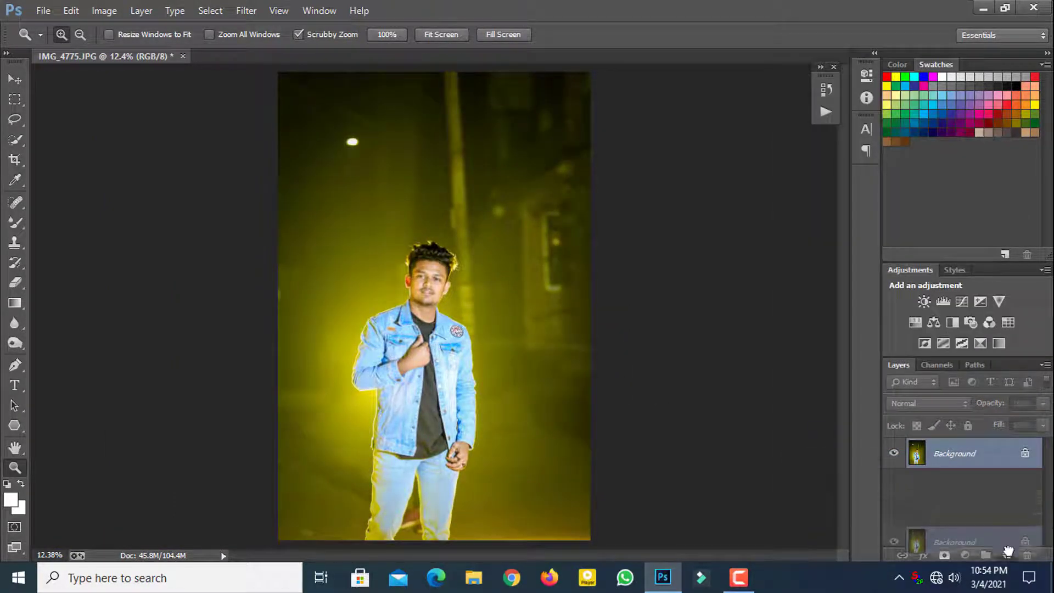
Zoom to 100% on the face and select the Dodge tool's 96 px soft brush.
drag(476, 290, 482, 287)
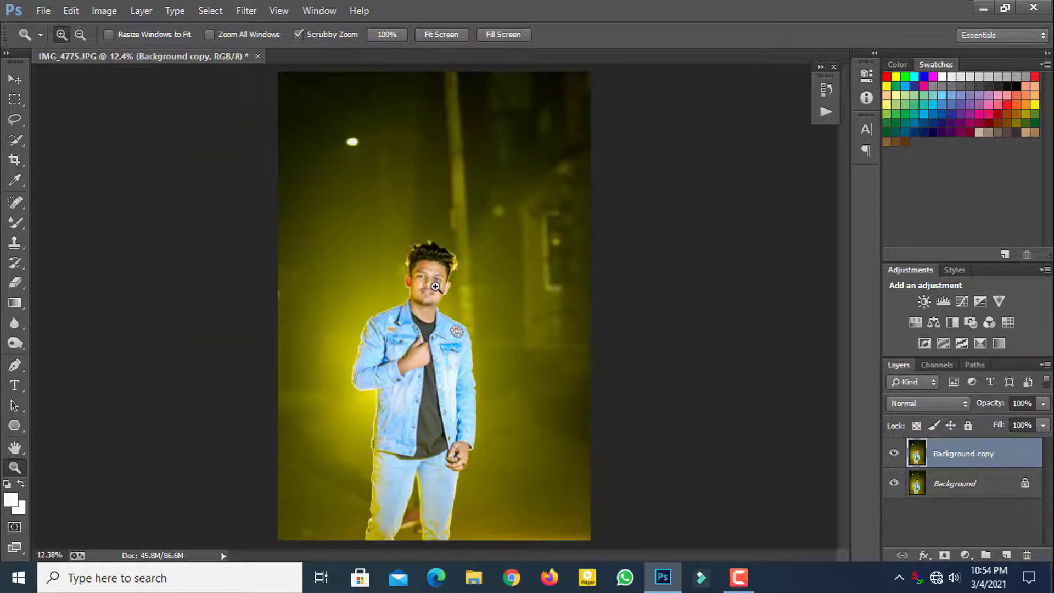
drag(435, 287, 244, 313)
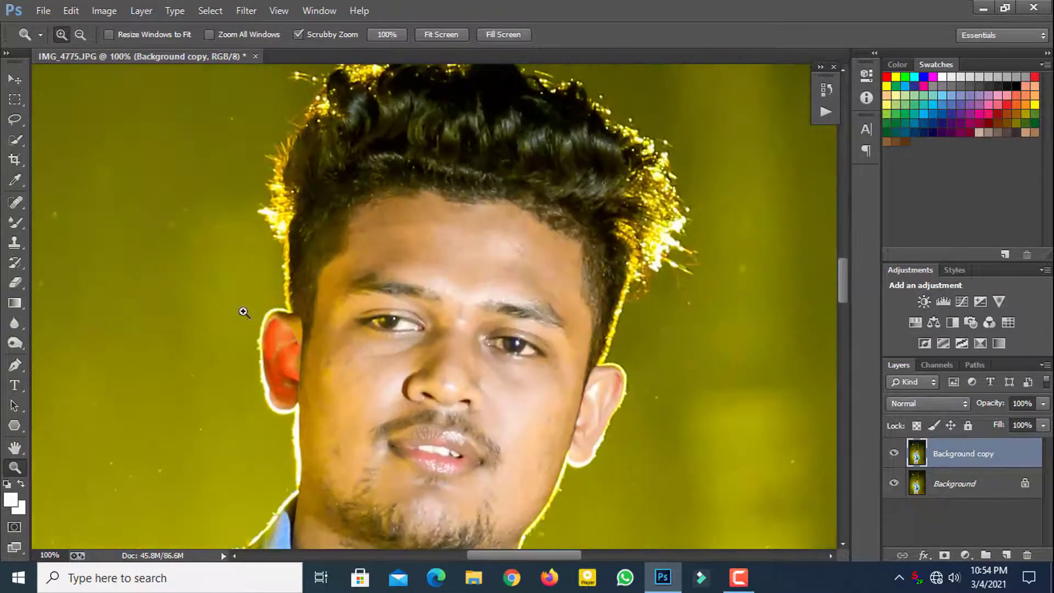
click(15, 343)
right_click(379, 237)
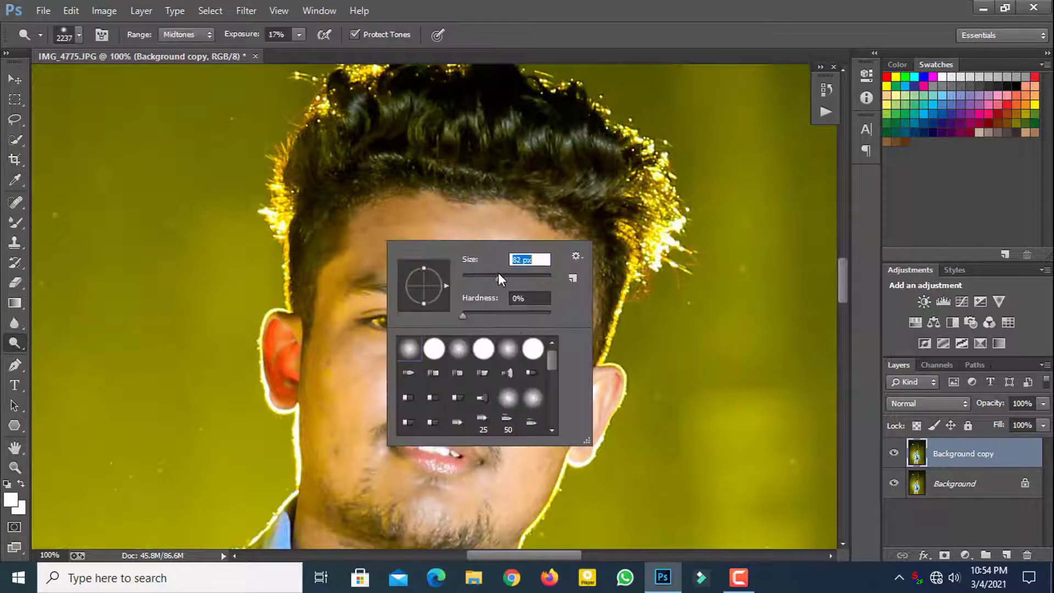
Dodge the skin across the face and forehead, comparing with the hidden layer.
click(378, 235)
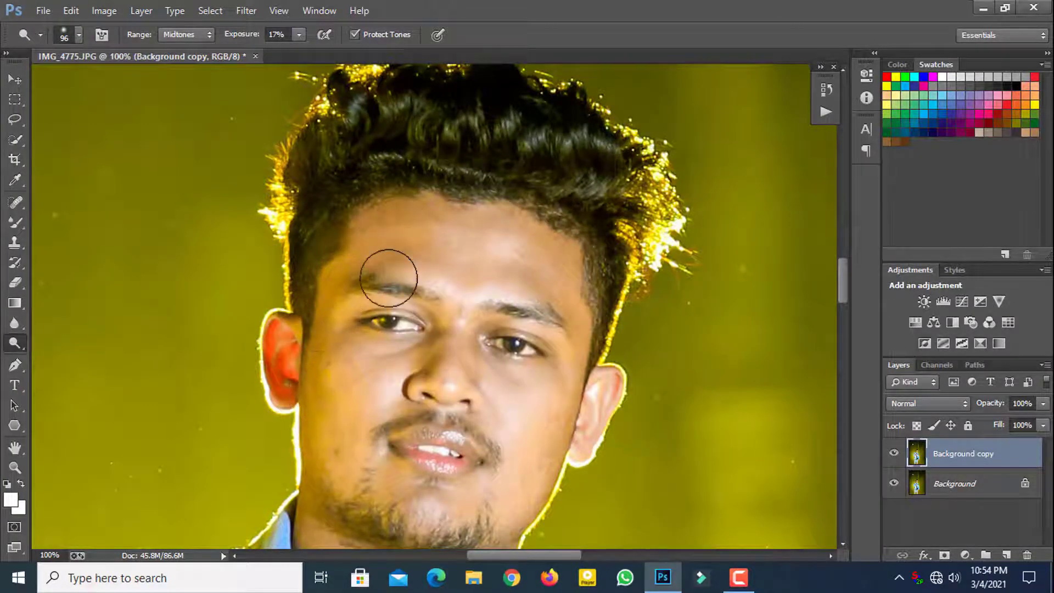
scroll(374, 329, down, 2)
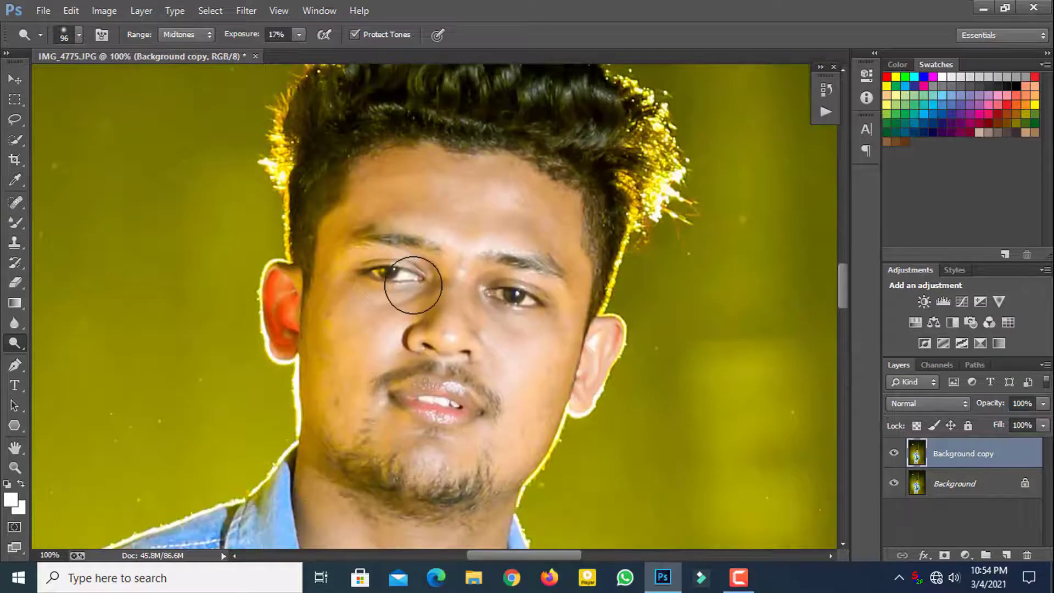
scroll(395, 308, down, 3)
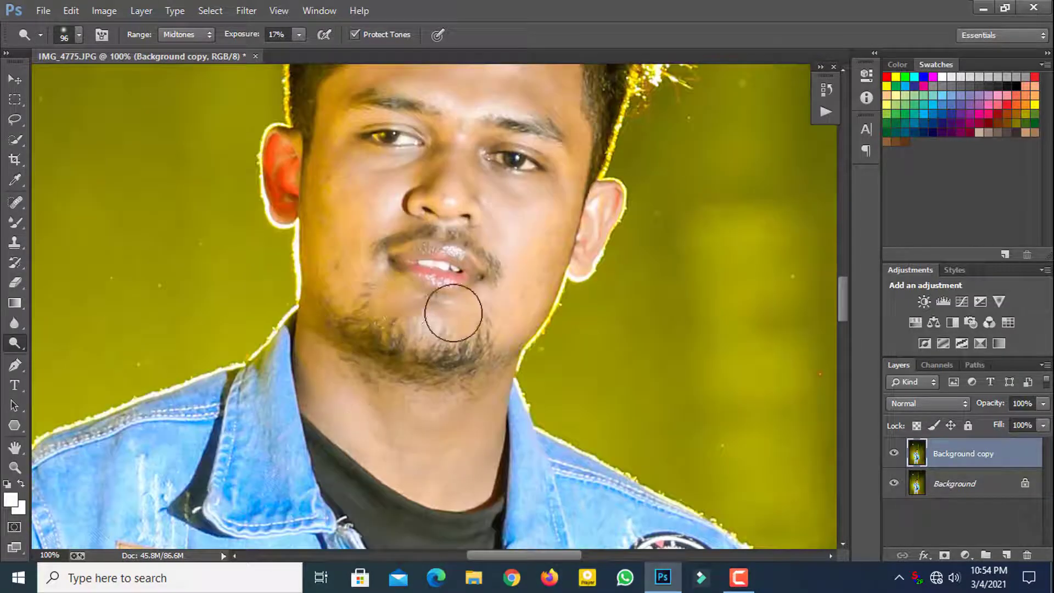
scroll(384, 274, up, 2)
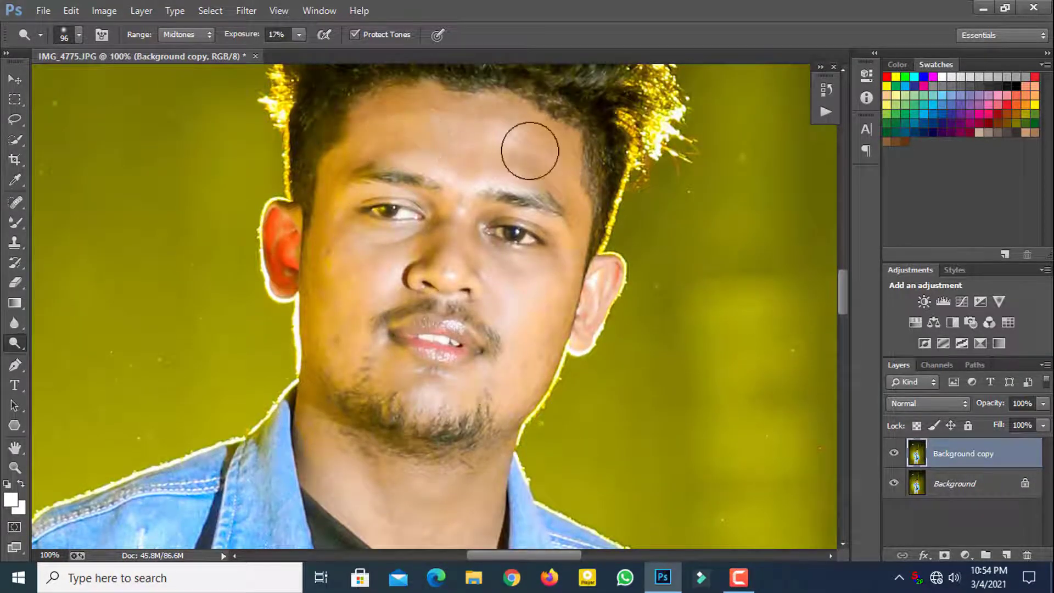
click(894, 454)
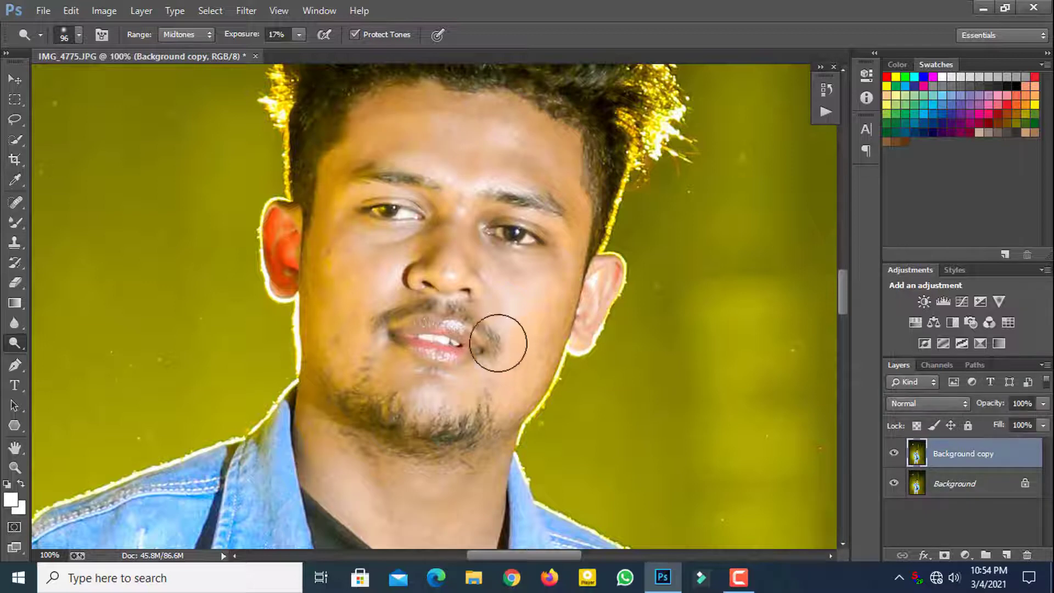
scroll(498, 344, up, 1)
Merge visible layers into Background and duplicate it as Background copy.
right_click(966, 454)
click(838, 458)
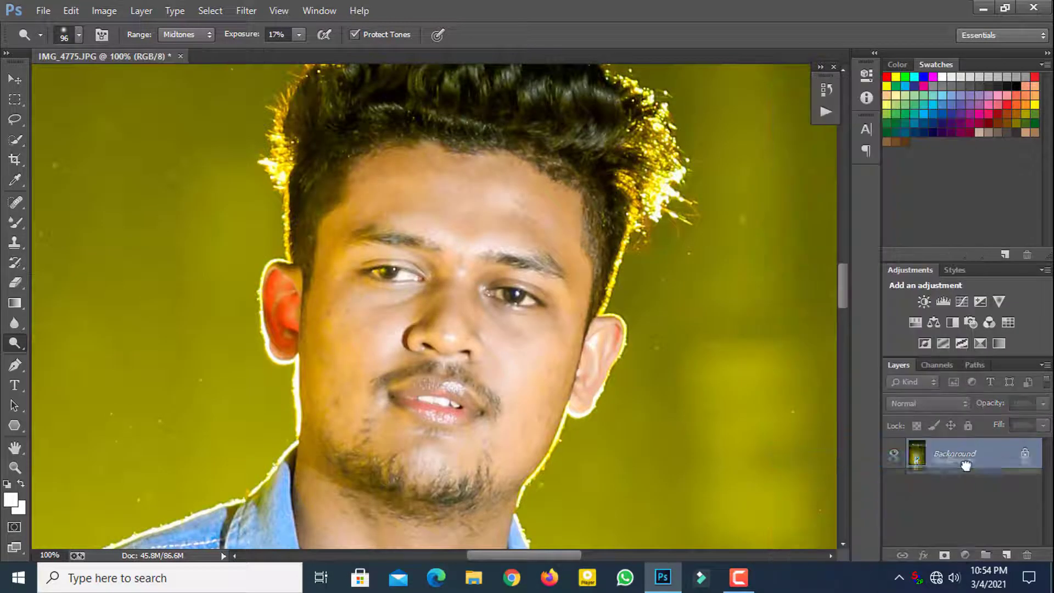
drag(966, 466, 1007, 555)
Smooth the forehead and the skin under the eyes with the Mixer Brush.
scroll(423, 248, up, 1)
key(shift+b)
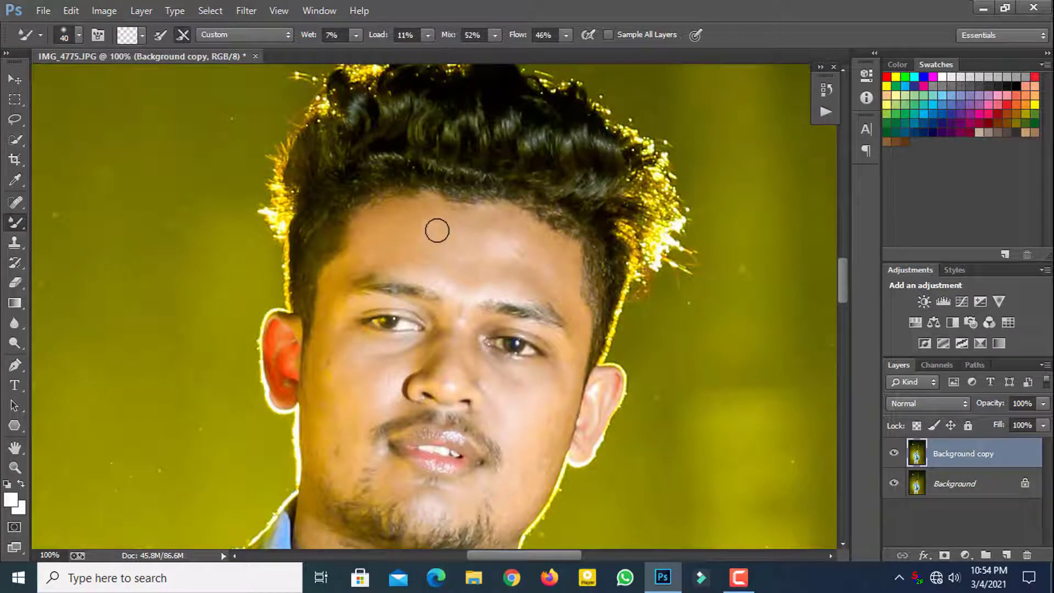
drag(434, 266, 477, 249)
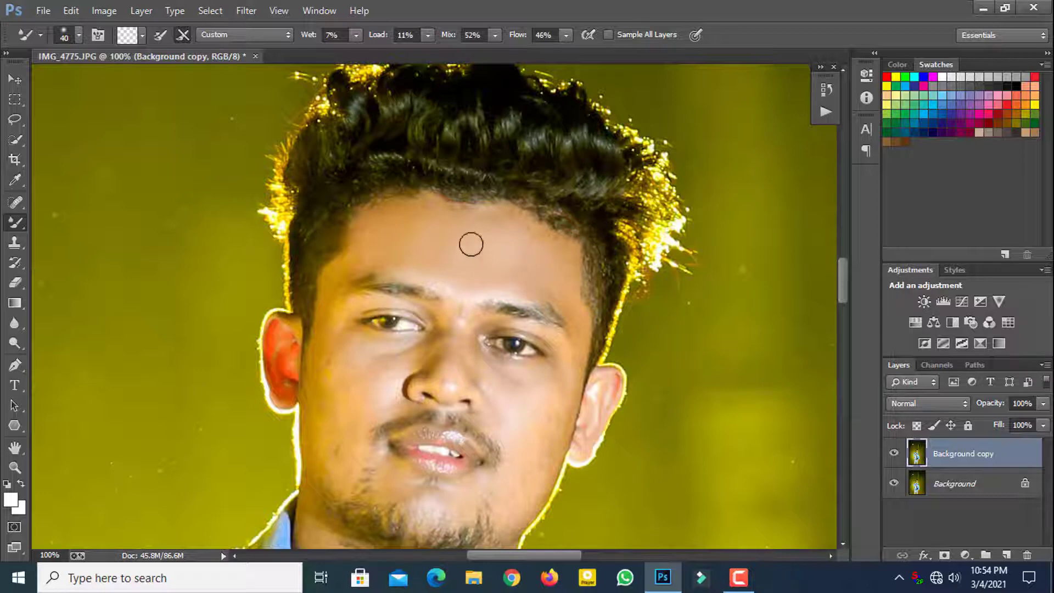
scroll(418, 343, down, 1)
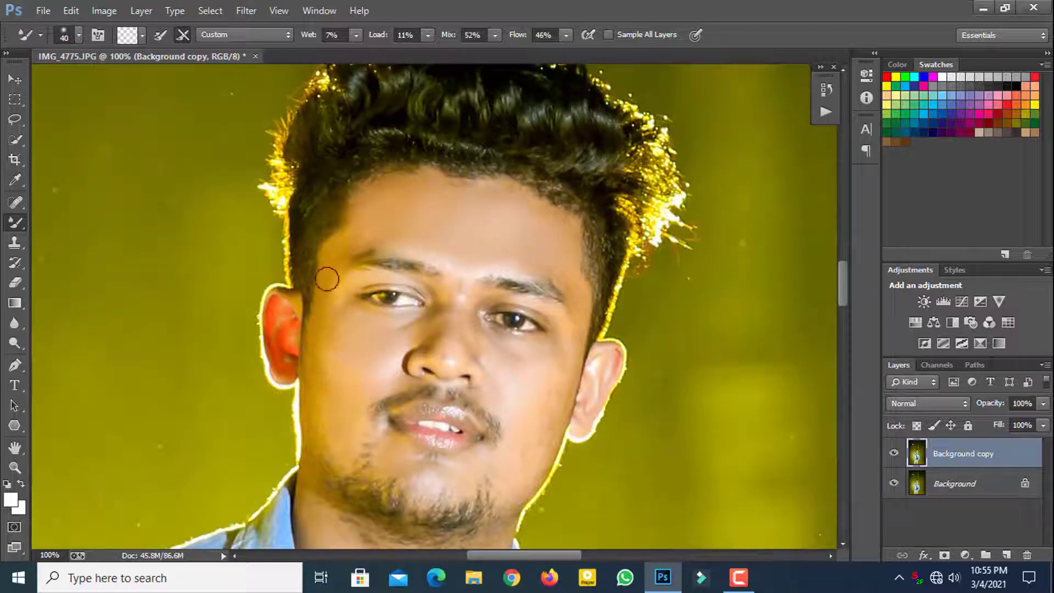
mouse_move(448, 348)
mouse_down()
mouse_move(448, 316)
mouse_move(399, 335)
mouse_up()
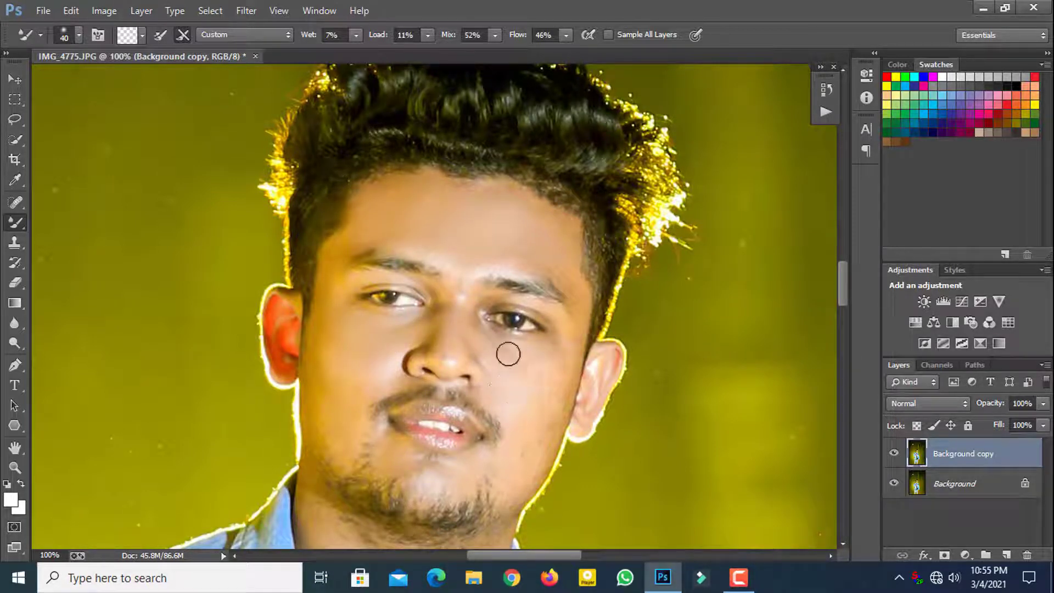
scroll(526, 350, down, 2)
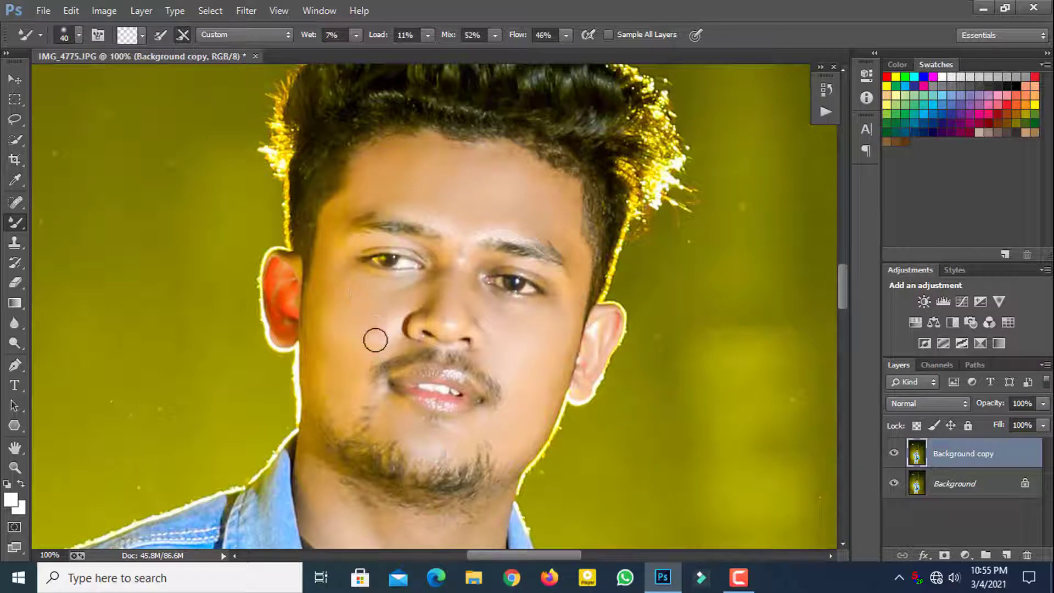
Set the Mixer Brush to 29 px and smooth the cheeks.
right_click(491, 330)
double_click(666, 344)
text(29)
key(Return)
scroll(418, 243, up, 2)
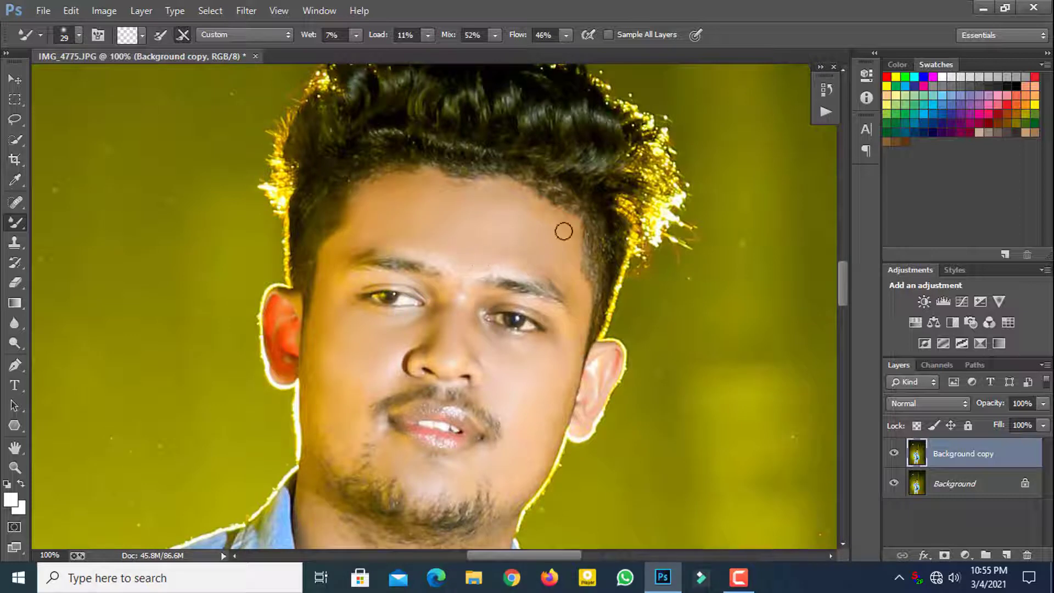
scroll(558, 322, down, 2)
right_click(532, 332)
key(Escape)
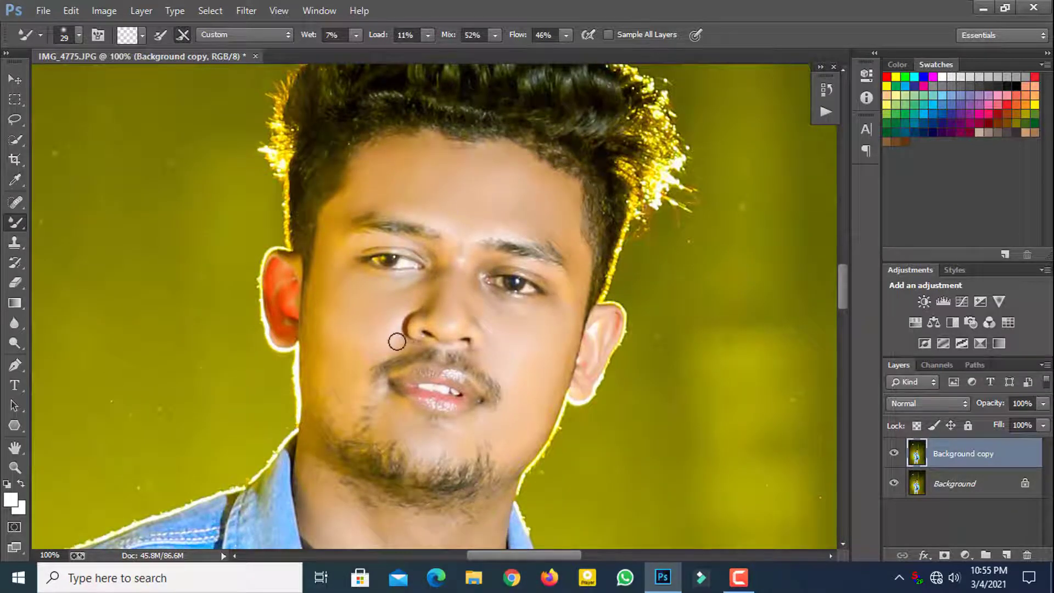
Smooth the neck and chin with 50 px, then 34 px brush sizes.
scroll(397, 342, down, 5)
scroll(390, 433, down, 3)
right_click(390, 433)
text(50)
key(Return)
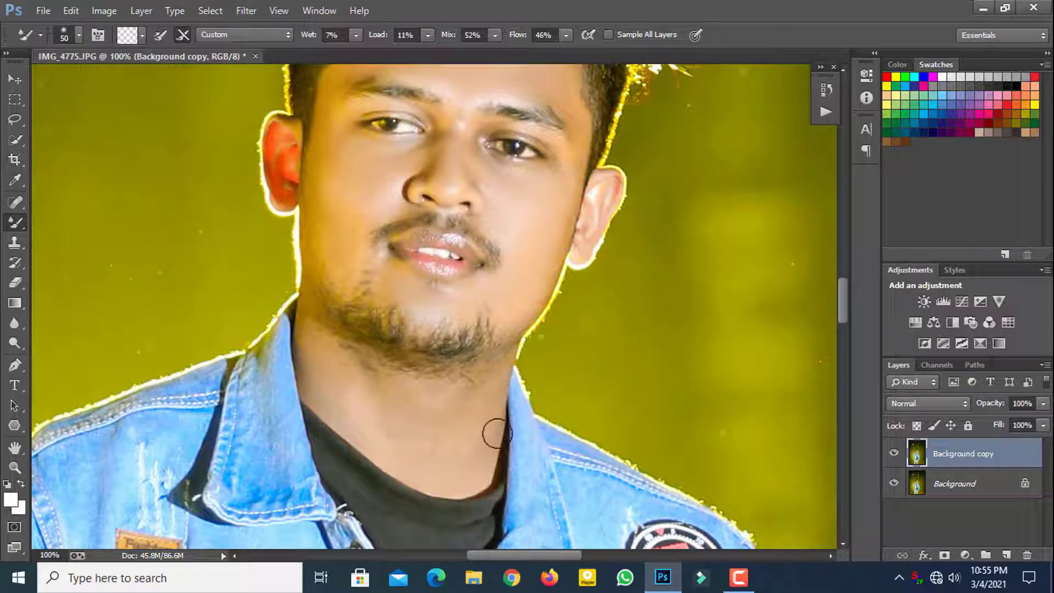
scroll(420, 396, up, 3)
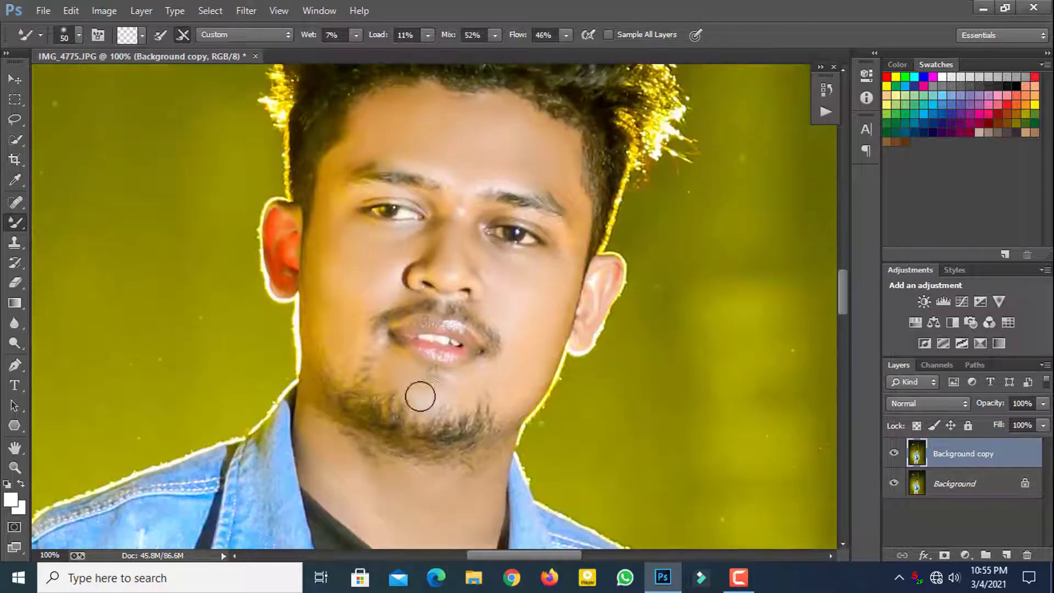
right_click(420, 397)
text(34)
key(Return)
Fit the whole image on screen and zoom in on the portrait.
scroll(395, 183, up, 2)
scroll(368, 167, up, 1)
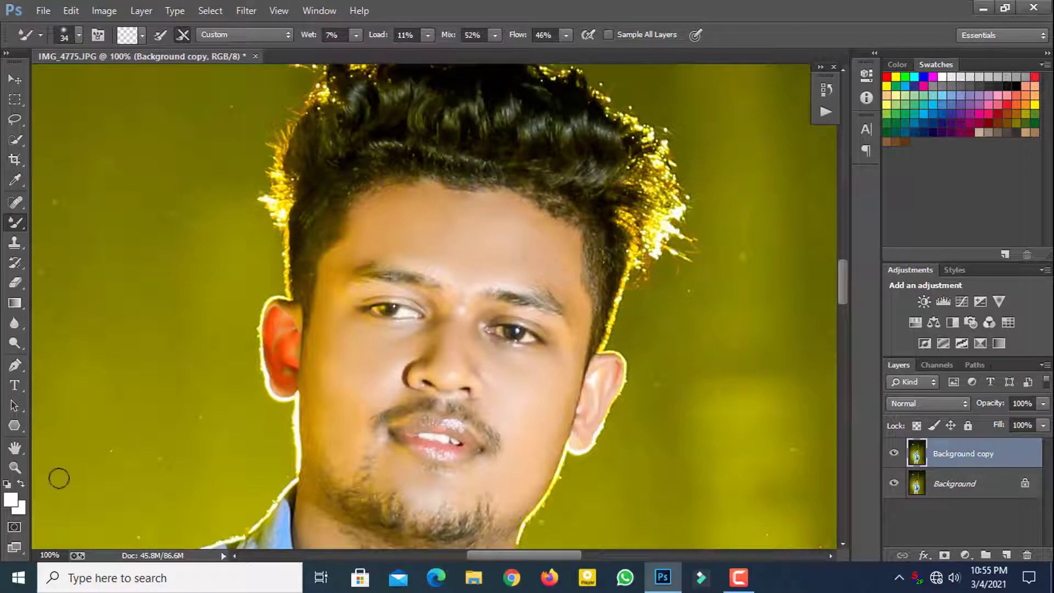
click(15, 467)
key(ctrl+0)
click(482, 247)
Zoom to 100% on the hand and set the Mixer Brush to 45 px.
click(424, 395)
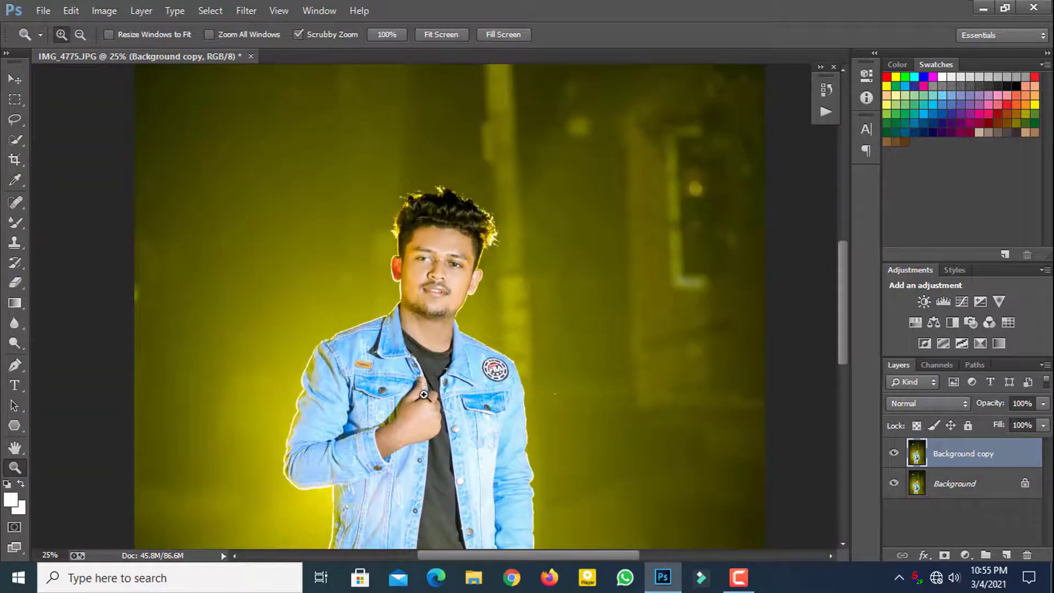
click(401, 423)
key(b)
right_click(475, 331)
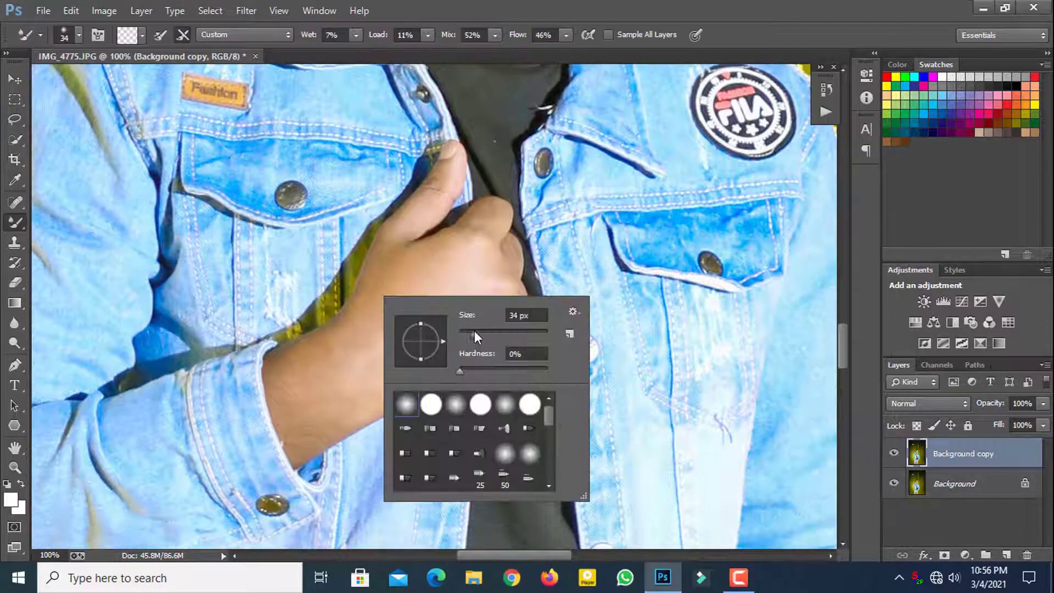
drag(474, 331, 479, 331)
key(Return)
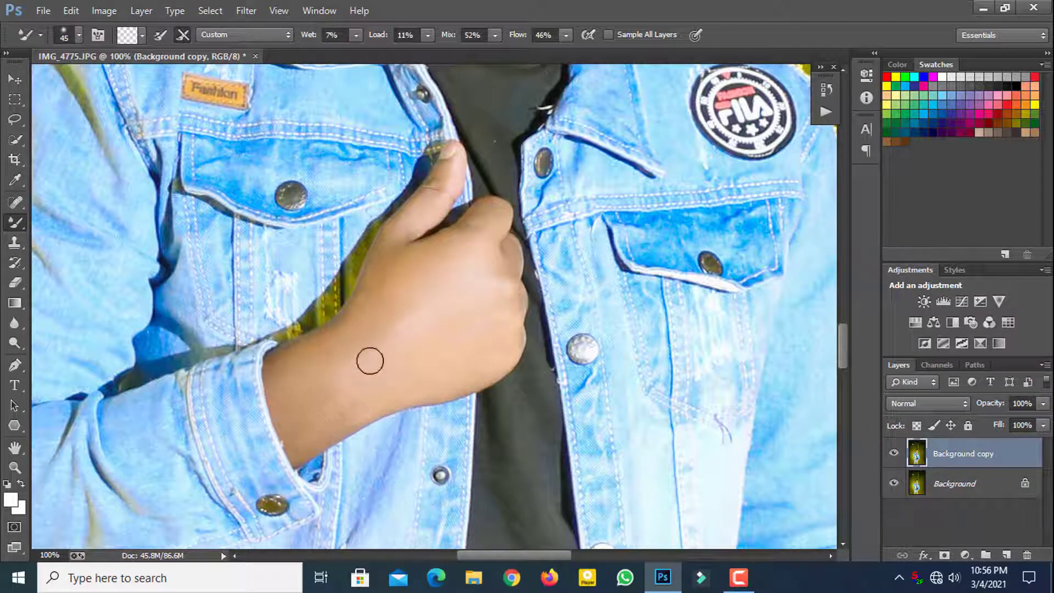
Smooth the skin on the wrist and both hands, then zoom to the upper body at 50%.
mouse_move(370, 361)
mouse_down()
mouse_move(420, 308)
mouse_move(389, 252)
mouse_up()
drag(509, 556, 514, 557)
scroll(499, 438, right, 5)
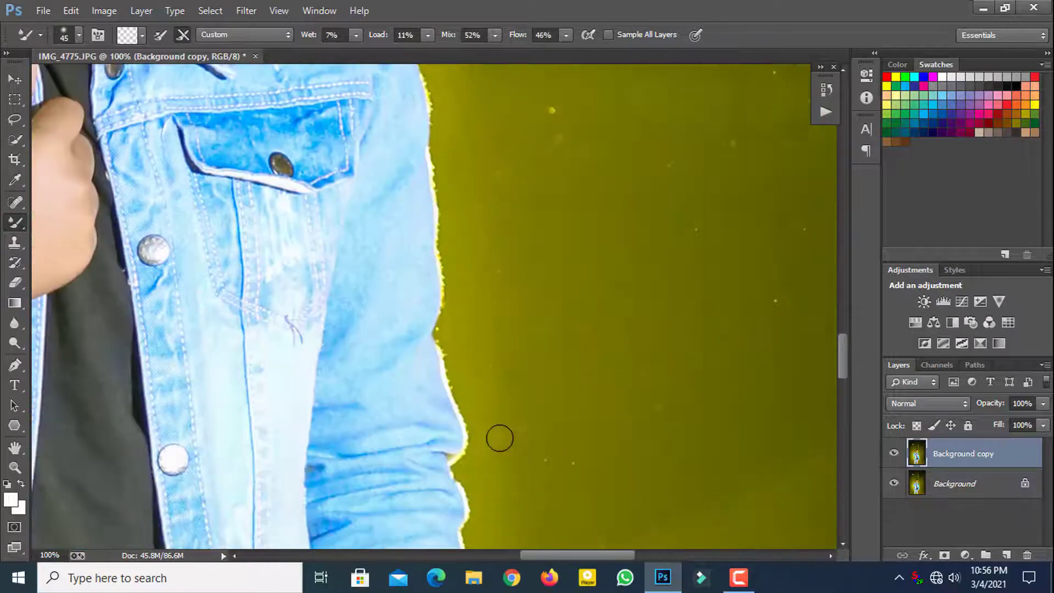
scroll(457, 436, down, 3)
scroll(359, 439, down, 3)
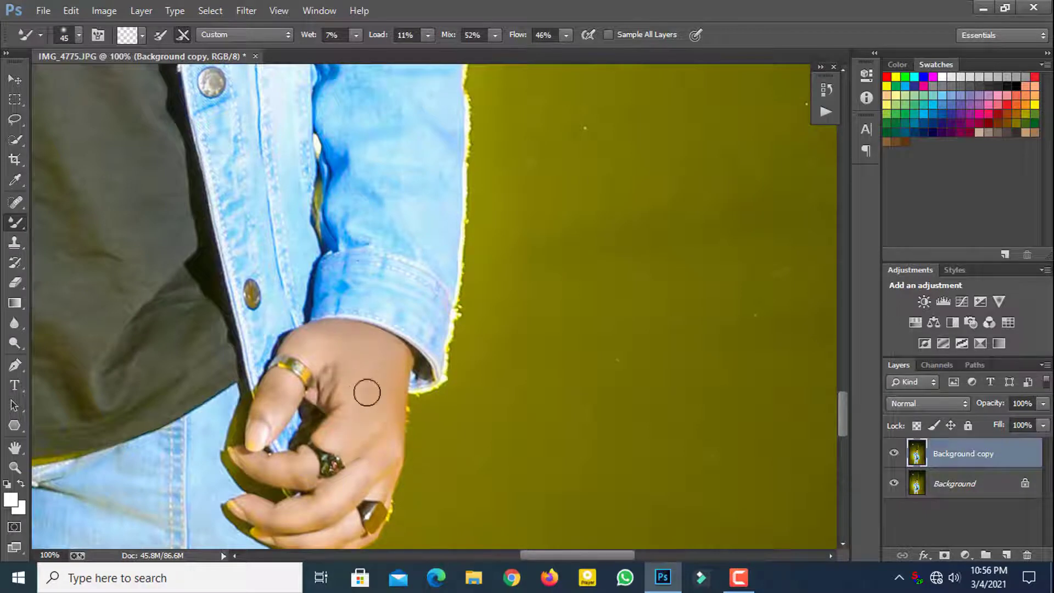
scroll(366, 393, down, 1)
key(z)
drag(577, 357, 561, 355)
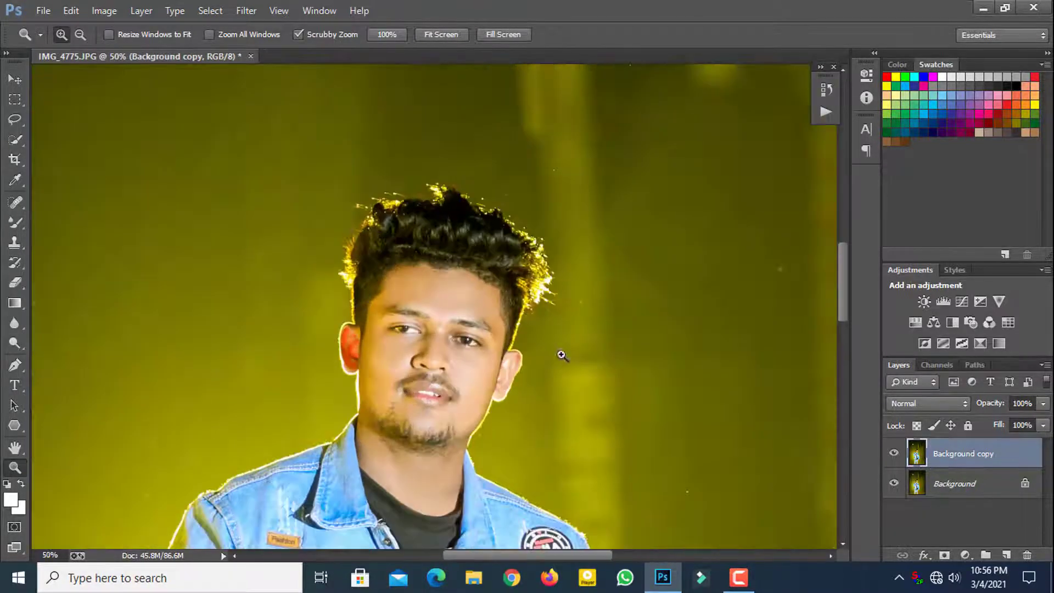
Merge the smoothed copy down into the Background and fit the image on screen.
scroll(629, 356, down, 1)
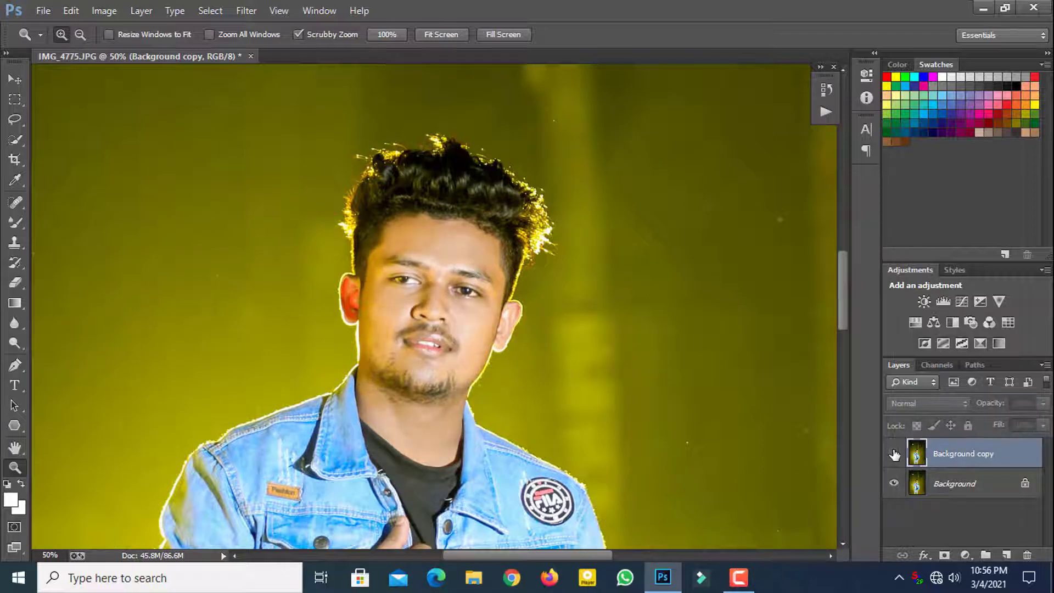
right_click(951, 464)
click(839, 448)
right_click(439, 305)
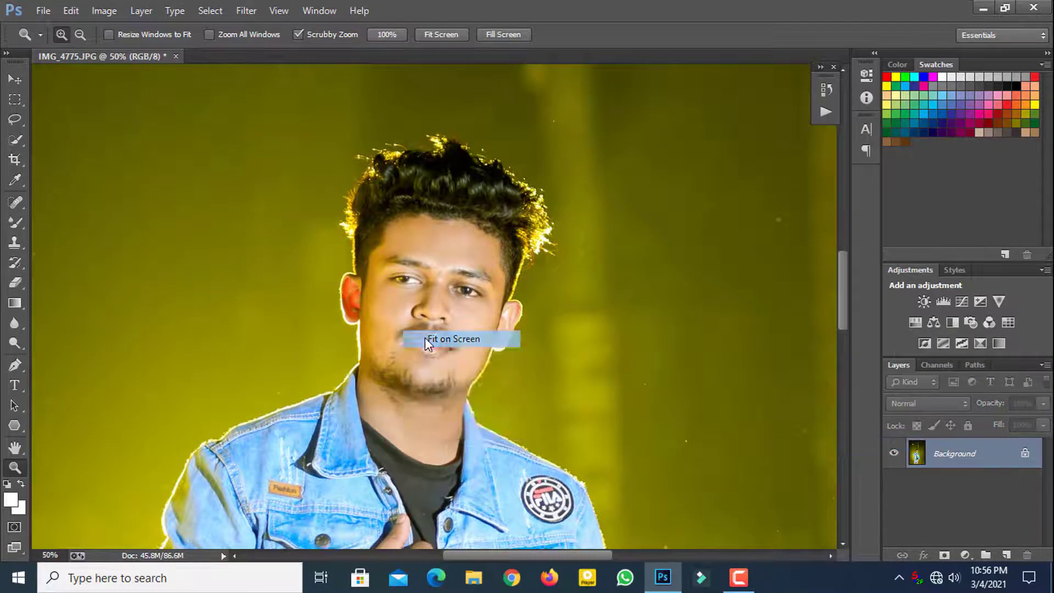
click(447, 336)
right_click(464, 288)
click(491, 300)
Duplicate the Background layer and zoom in on the portrait's face.
drag(966, 452, 1006, 555)
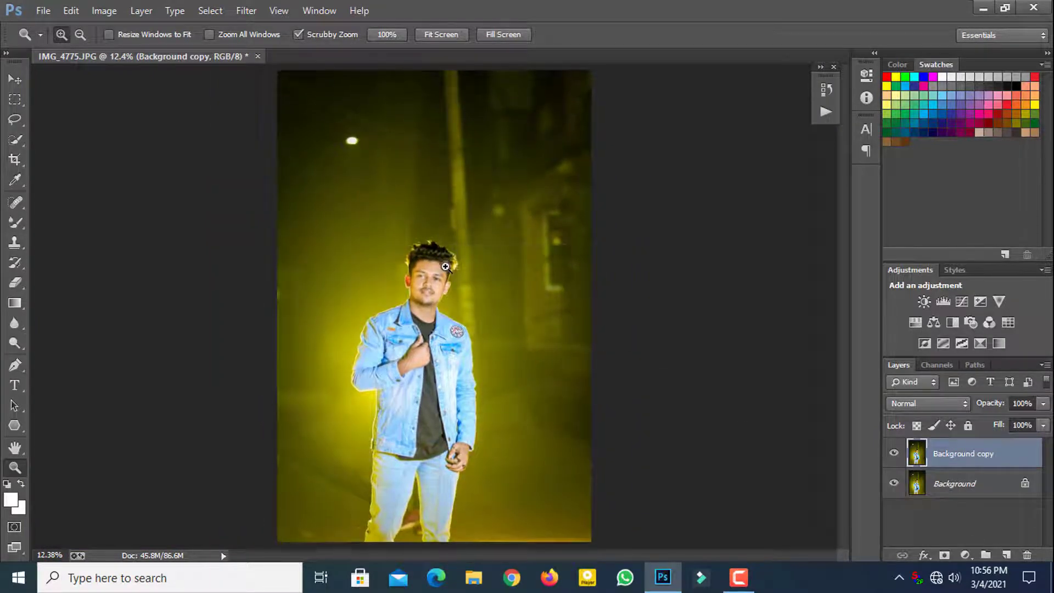
click(446, 284)
click(435, 289)
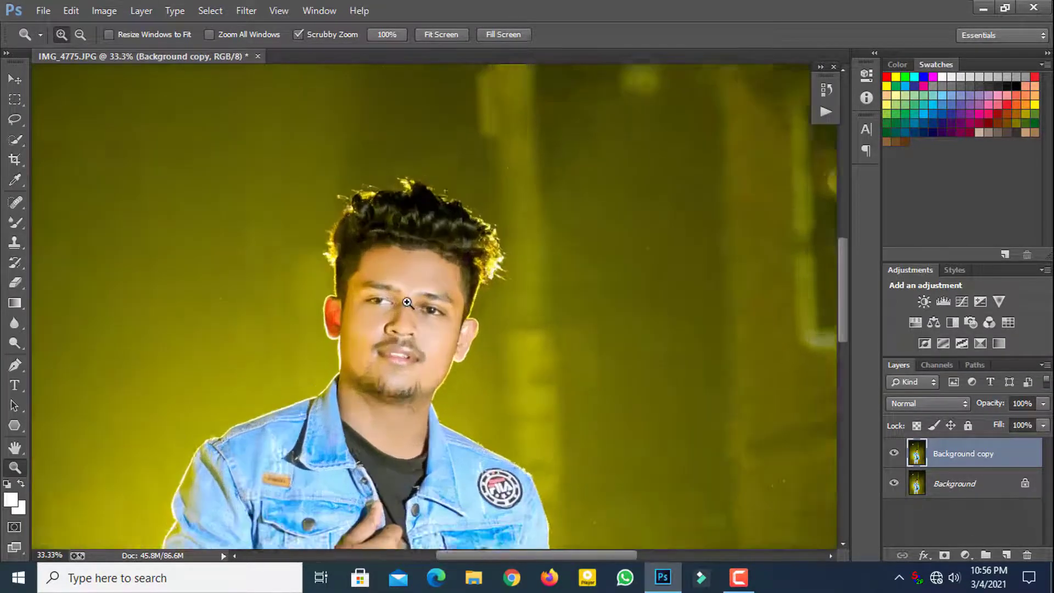
click(412, 300)
Open the Camera Raw Filter and cancel it without changes.
click(247, 10)
right_click(219, 144)
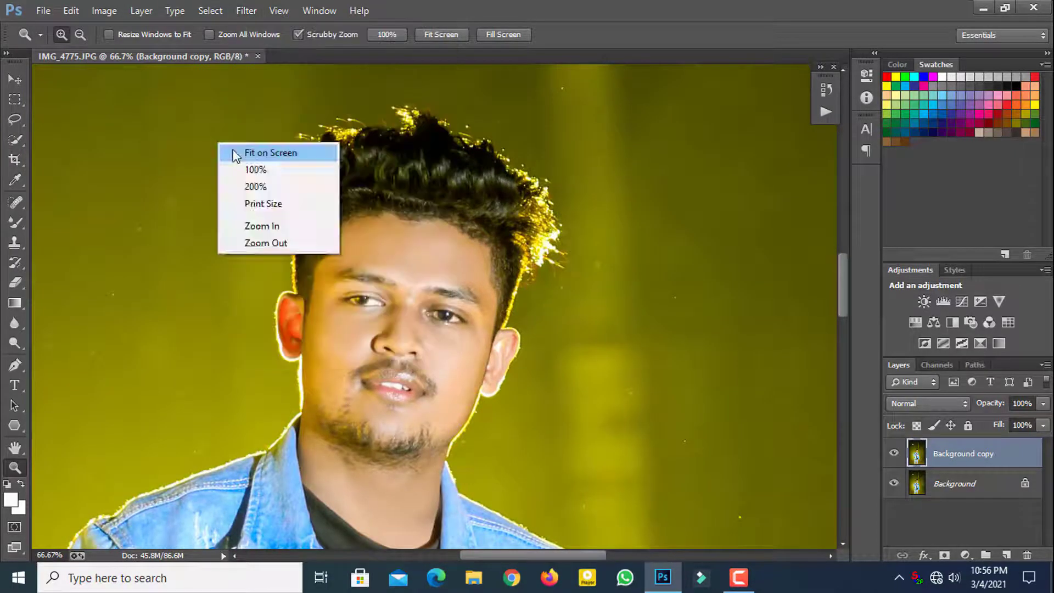
click(236, 151)
click(246, 10)
click(299, 100)
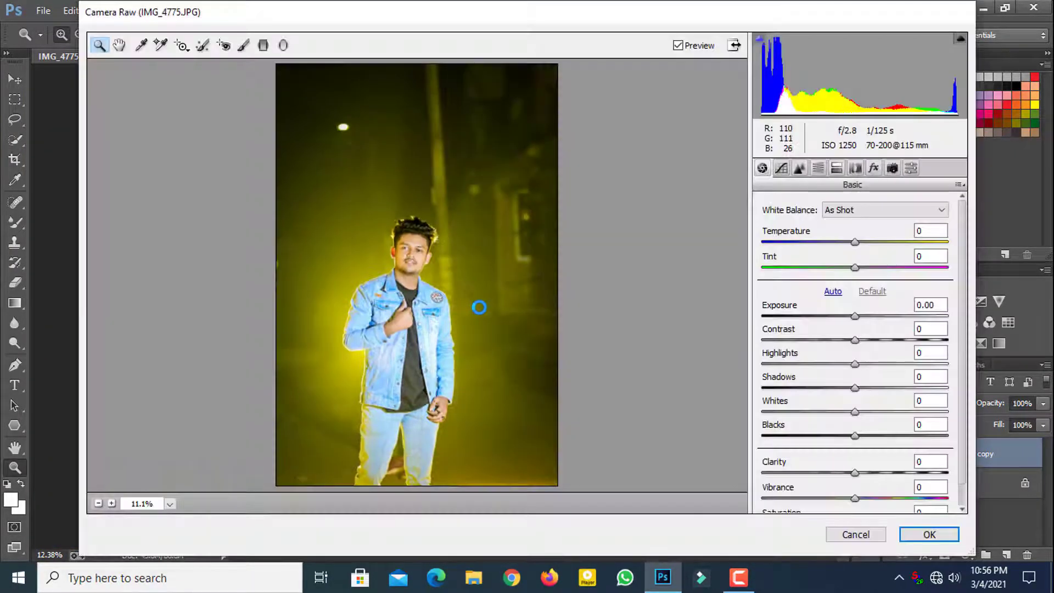
click(856, 534)
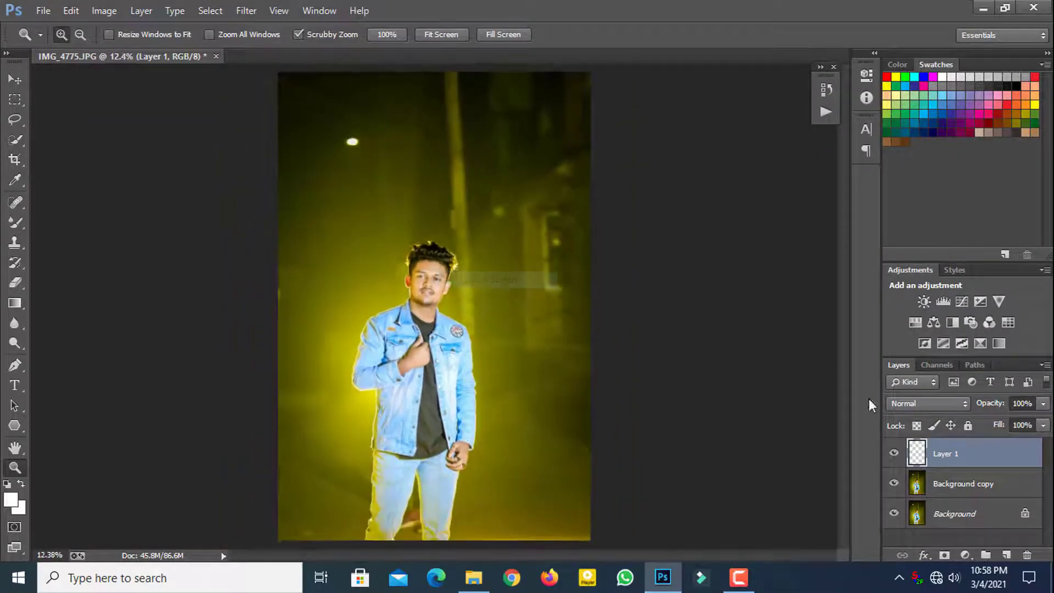
In the Open dialog, browse to D:\Editz 2020\All Background\Natural Background.
click(44, 11)
click(64, 43)
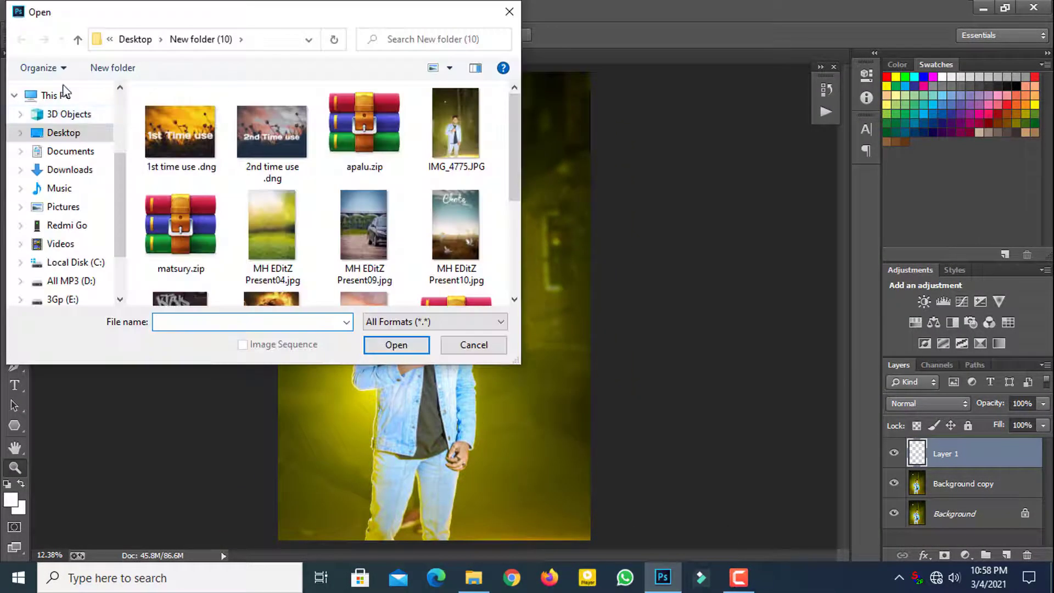
click(78, 40)
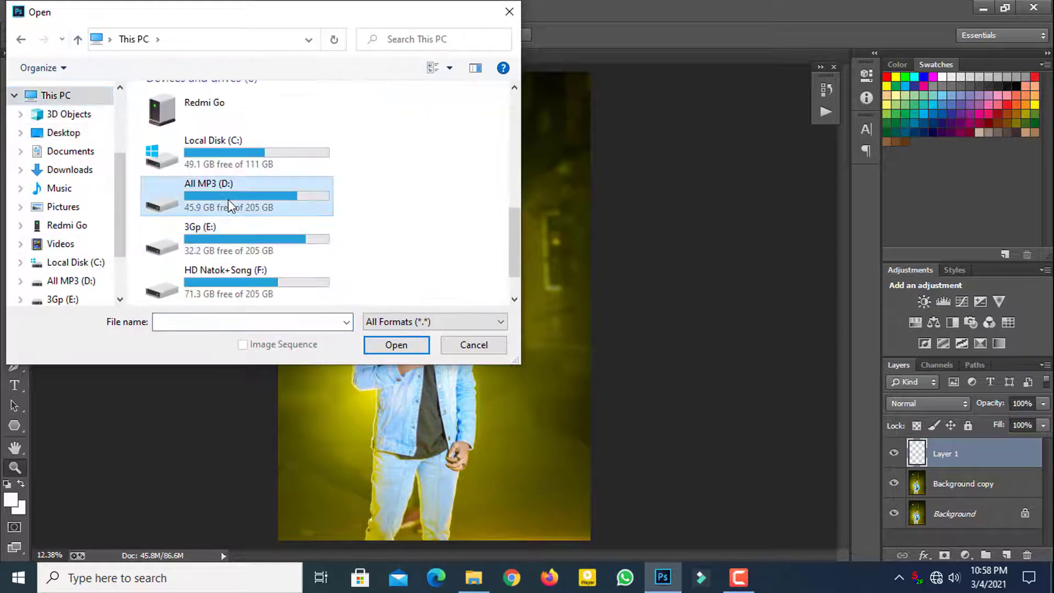
double_click(228, 199)
double_click(182, 193)
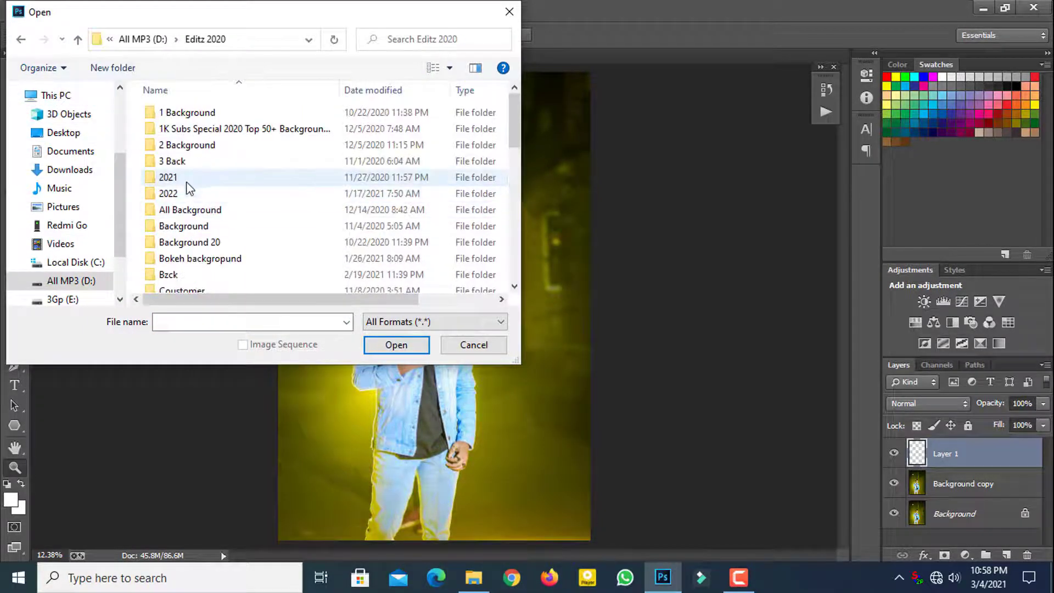
scroll(190, 191, down, 1)
double_click(193, 171)
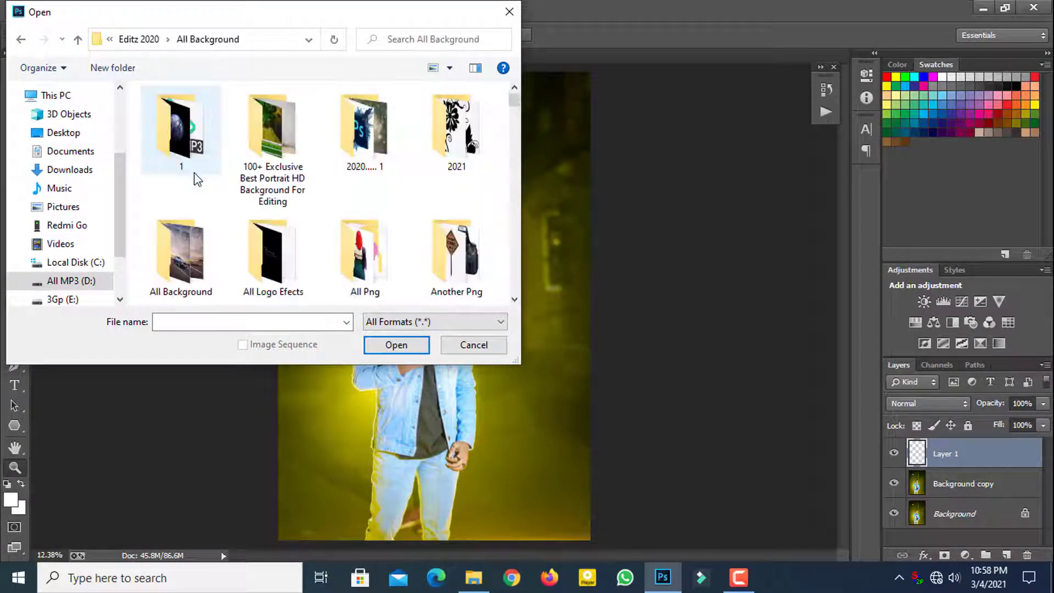
scroll(336, 219, down, 3)
scroll(329, 208, down, 3)
double_click(278, 220)
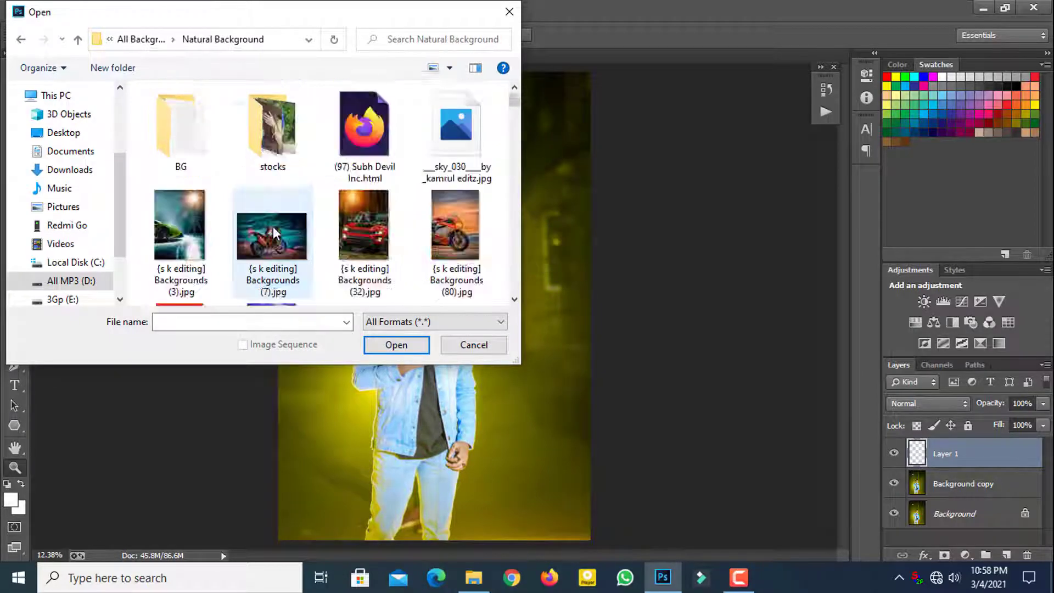
Open the black starry image Asif Editz (3).jpg.
scroll(275, 222, down, 5)
scroll(282, 212, down, 5)
scroll(318, 207, down, 5)
scroll(330, 209, down, 5)
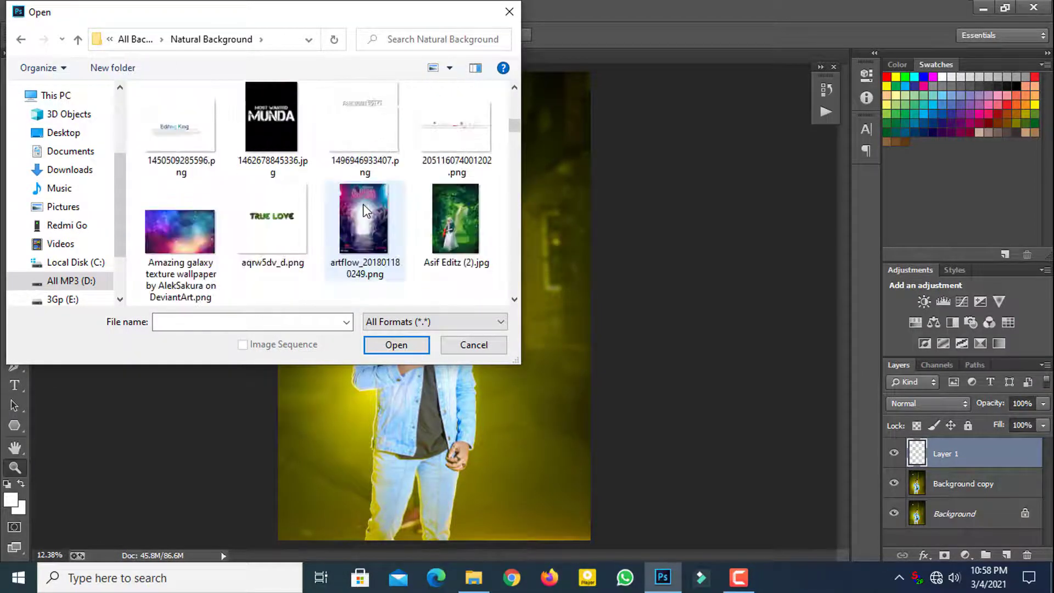
scroll(247, 197, down, 3)
click(209, 184)
click(396, 345)
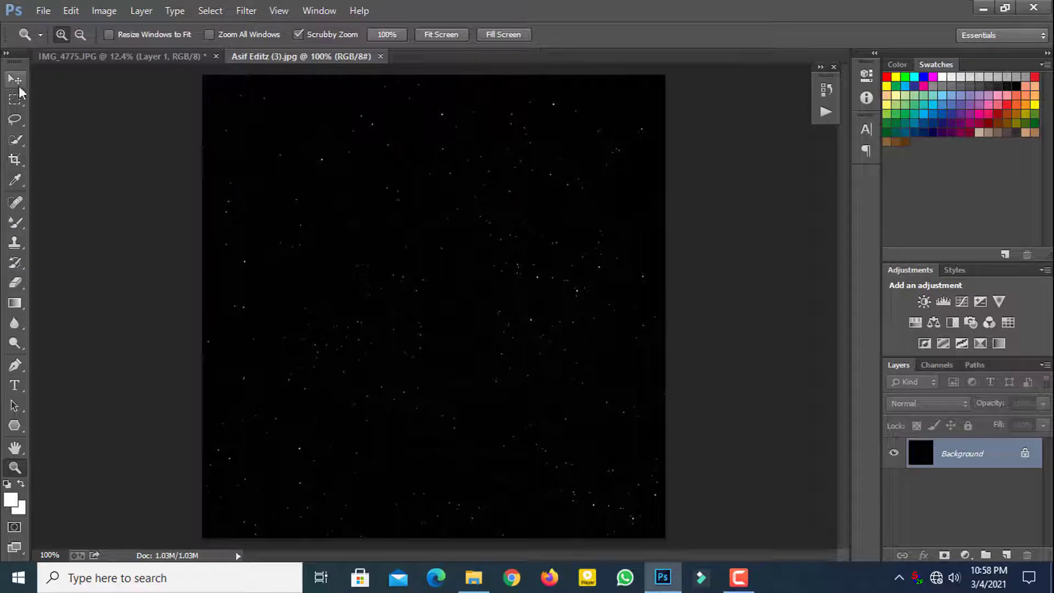
Place the star image over the portrait, scaled to cover it, in Screen blend mode.
mouse_move(237, 152)
mouse_down()
mouse_move(446, 218)
mouse_move(667, 442)
mouse_up()
key(ctrl+t)
drag(590, 325, 442, 209)
drag(520, 333, 734, 546)
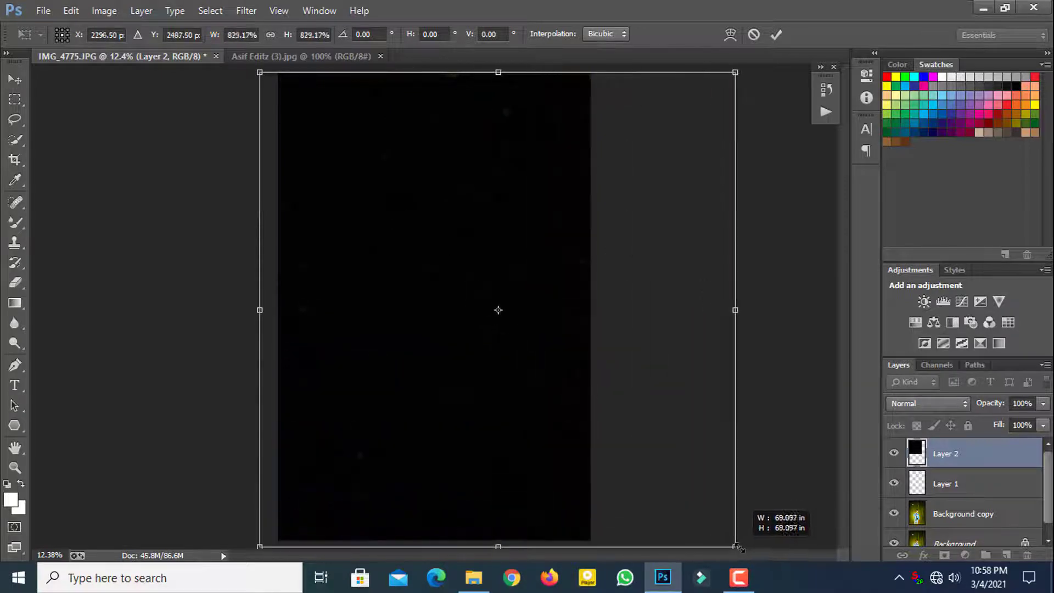
click(928, 404)
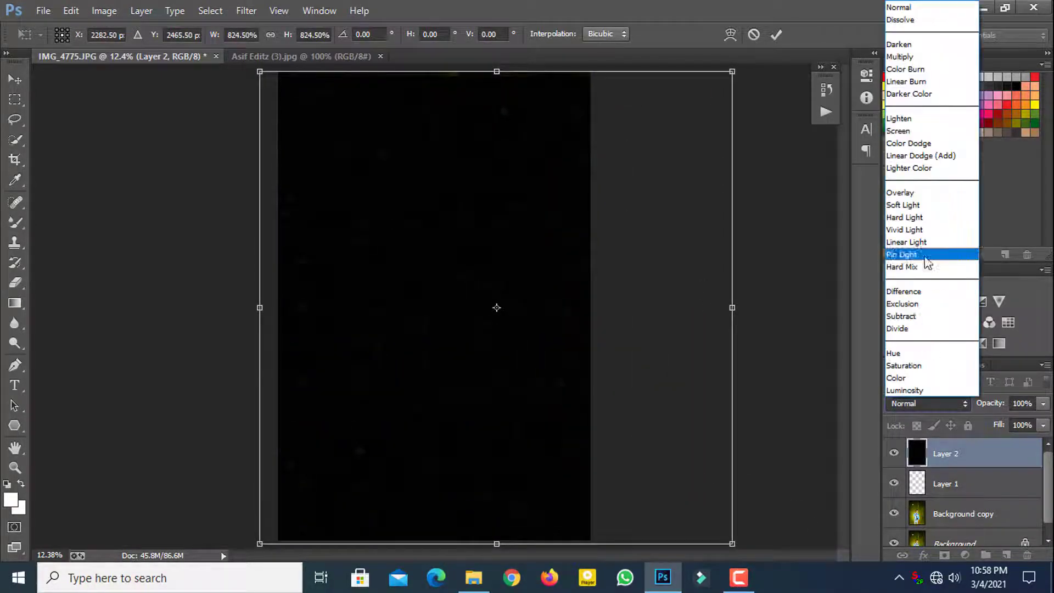
click(898, 130)
drag(635, 236, 592, 236)
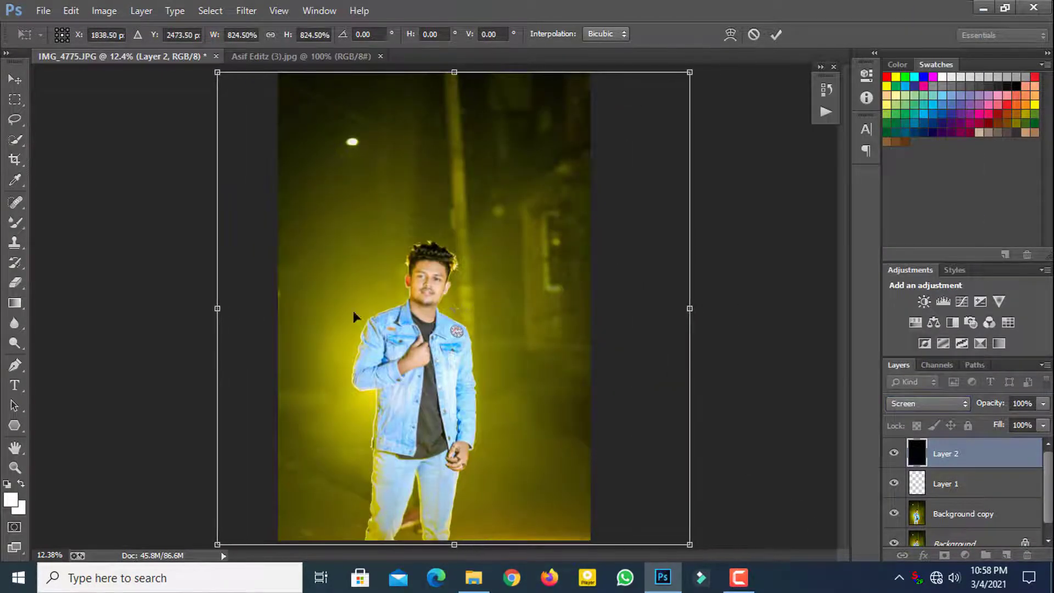
key(Return)
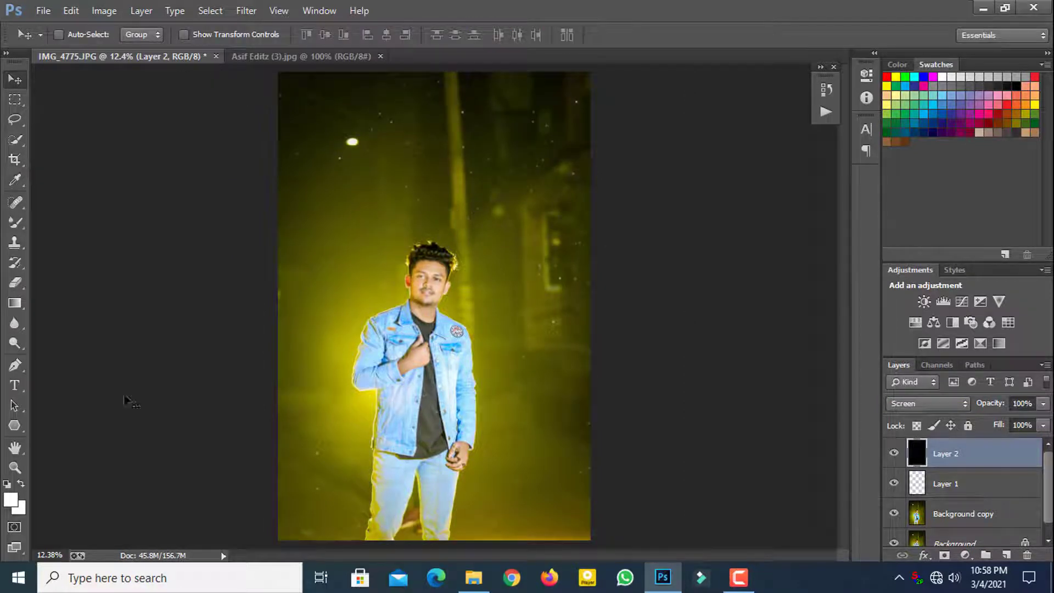
Lower the star layer's Fill to fade the stars.
click(14, 467)
click(462, 313)
right_click(472, 273)
click(522, 281)
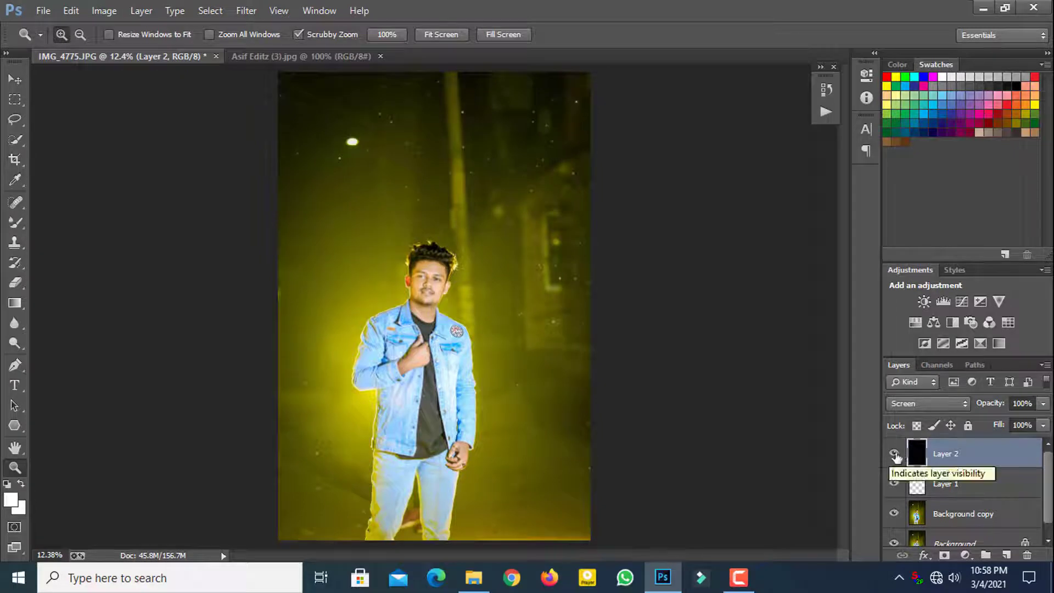
click(1044, 425)
drag(1043, 441, 1018, 445)
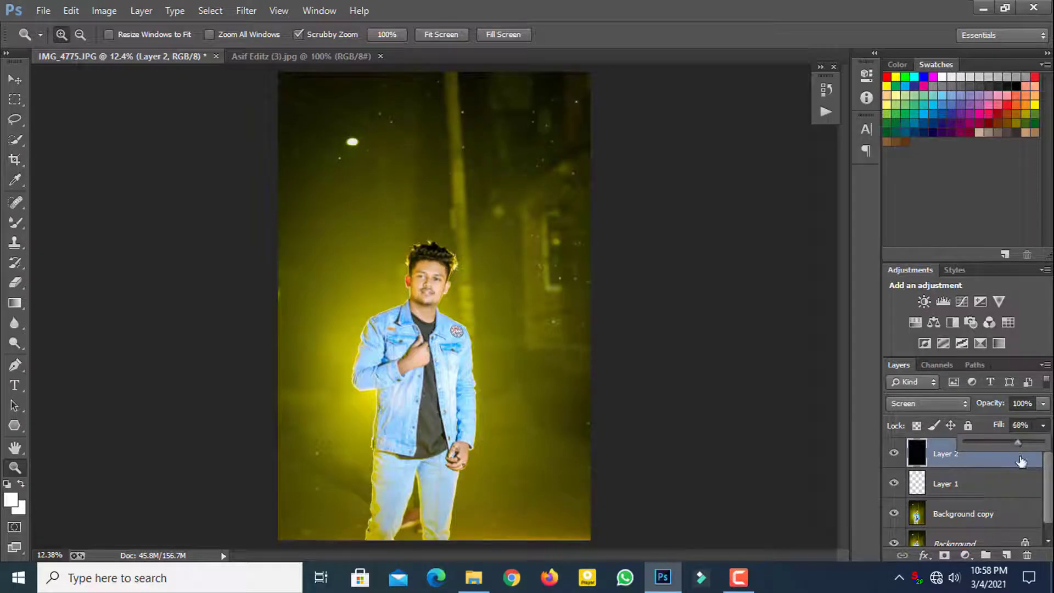
Flatten the image and duplicate the Background layer.
right_click(1021, 464)
click(965, 470)
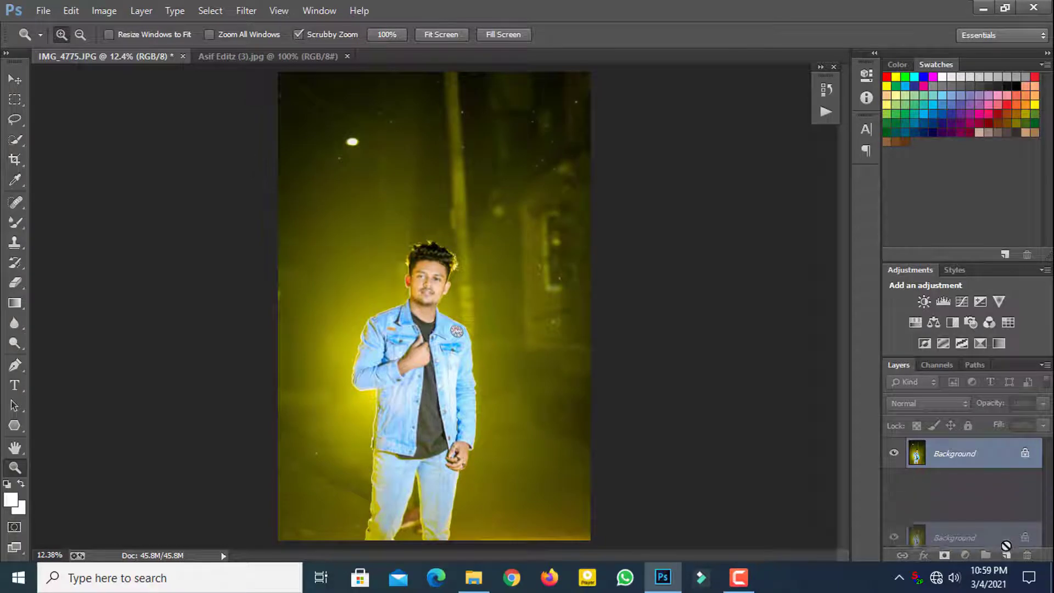
drag(964, 468, 1006, 555)
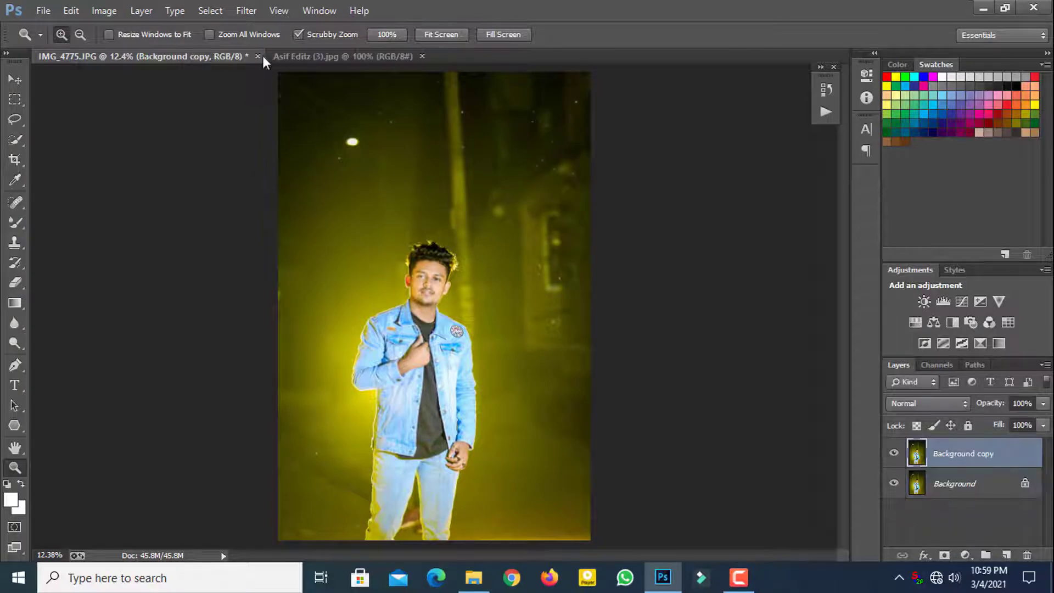
Add a slight edge-darkening vignette in the Camera Raw Filter.
click(246, 10)
click(291, 99)
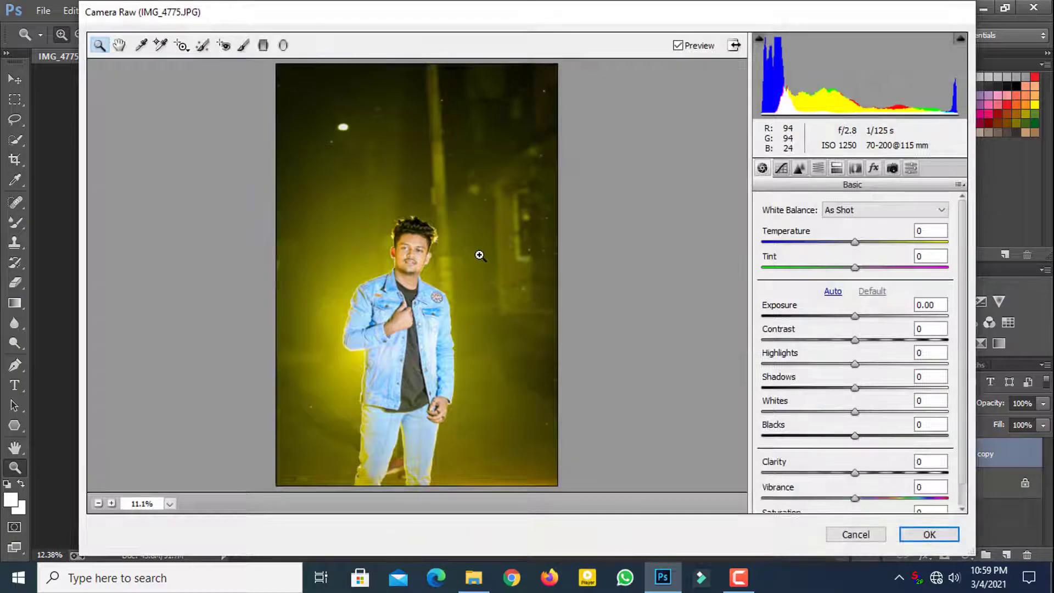
click(874, 168)
drag(860, 367, 853, 367)
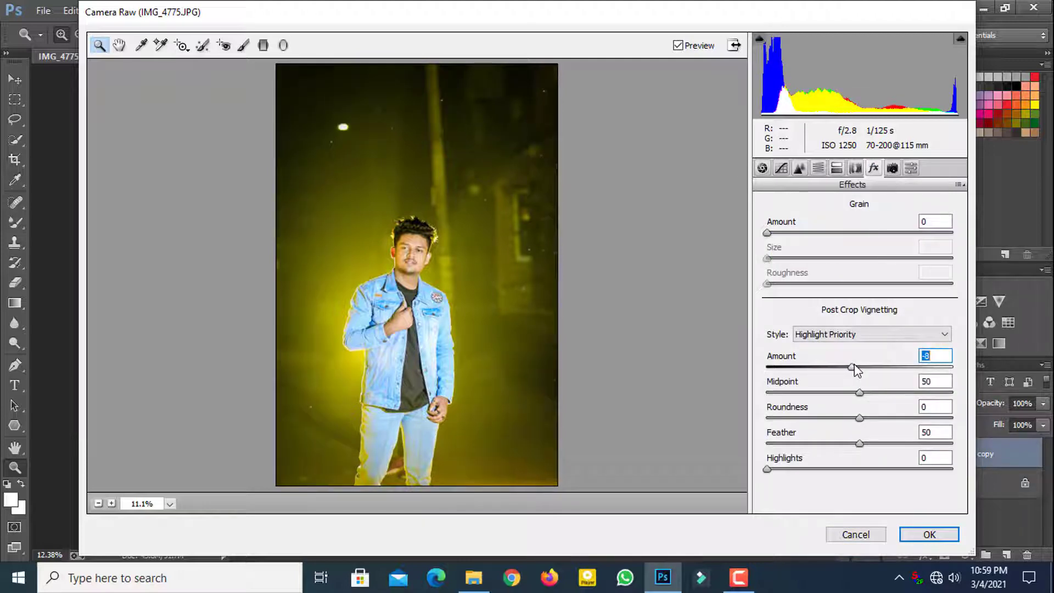
Raise the Yellows luminance to +25 in HSL.
click(819, 169)
click(849, 228)
drag(871, 330, 890, 329)
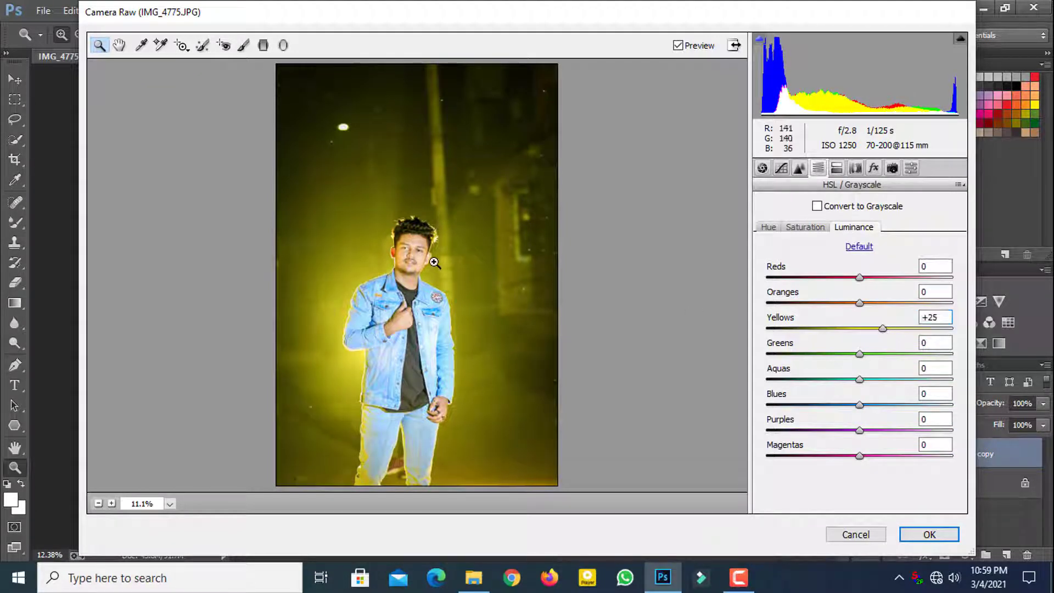
click(401, 247)
right_click(445, 165)
click(494, 360)
Set Yellows saturation +69 and hue +40, and Oranges saturation -13.
click(813, 228)
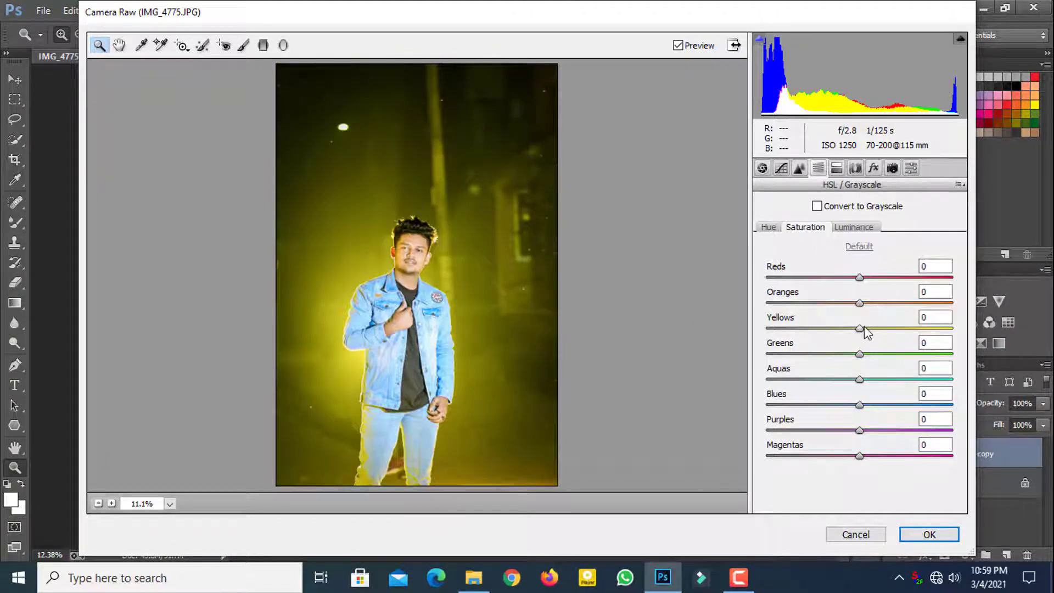
drag(860, 328, 917, 328)
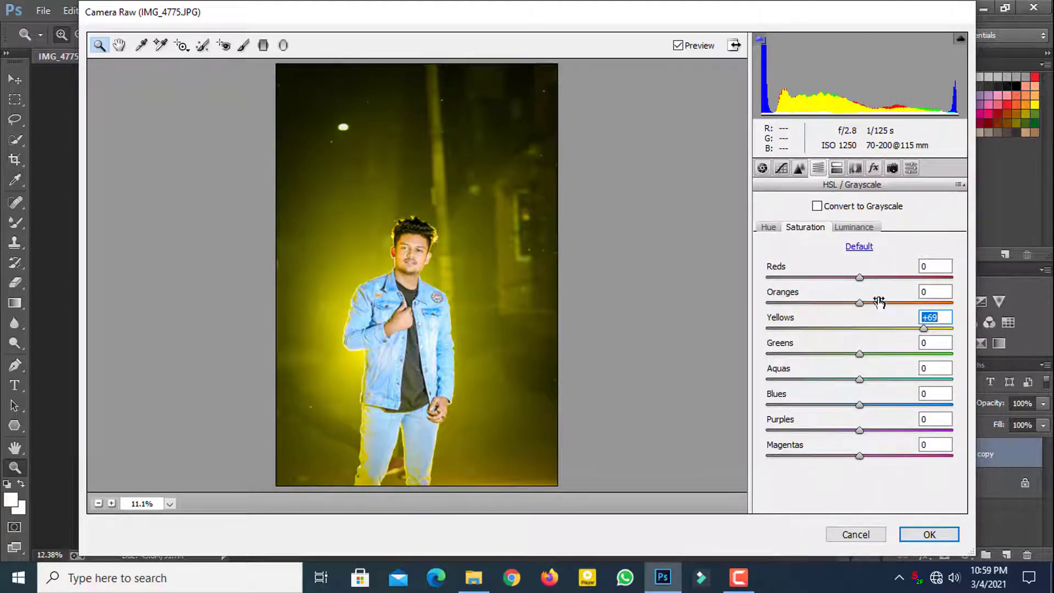
click(772, 231)
drag(861, 329, 904, 328)
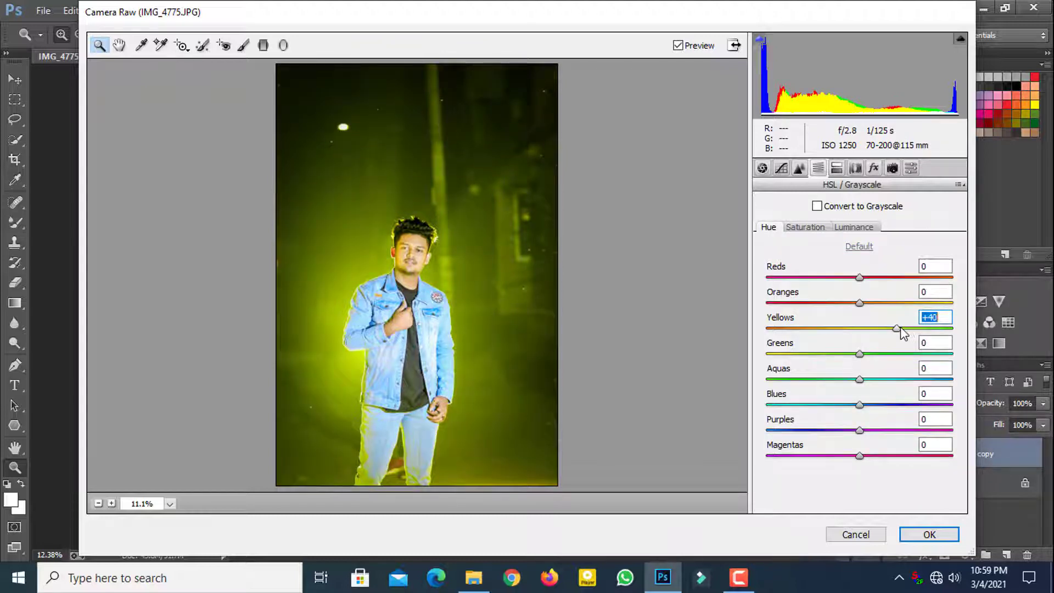
click(431, 264)
key(ctrl+0)
click(805, 227)
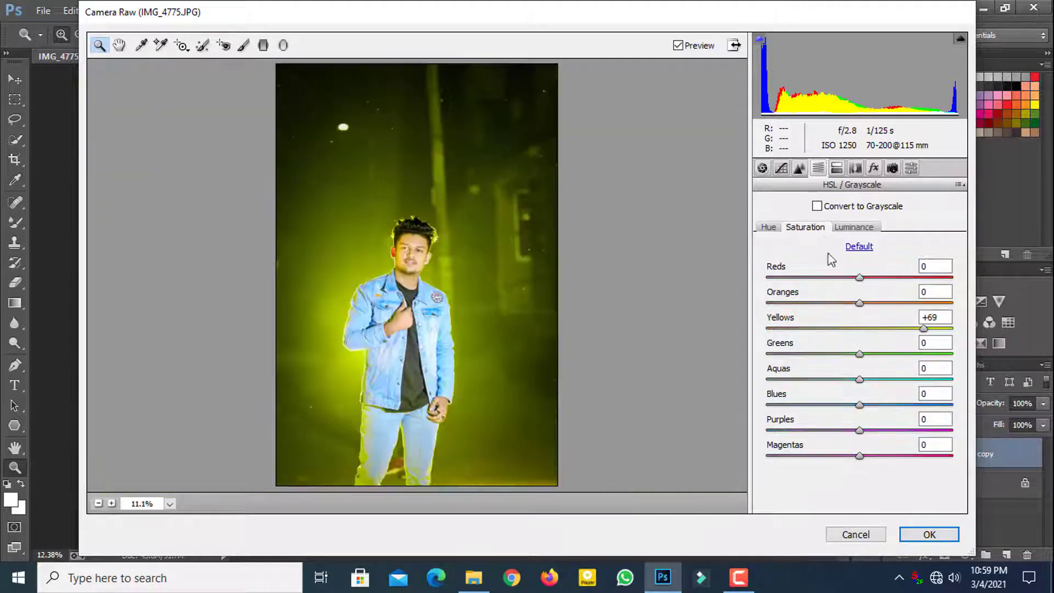
drag(861, 309, 849, 311)
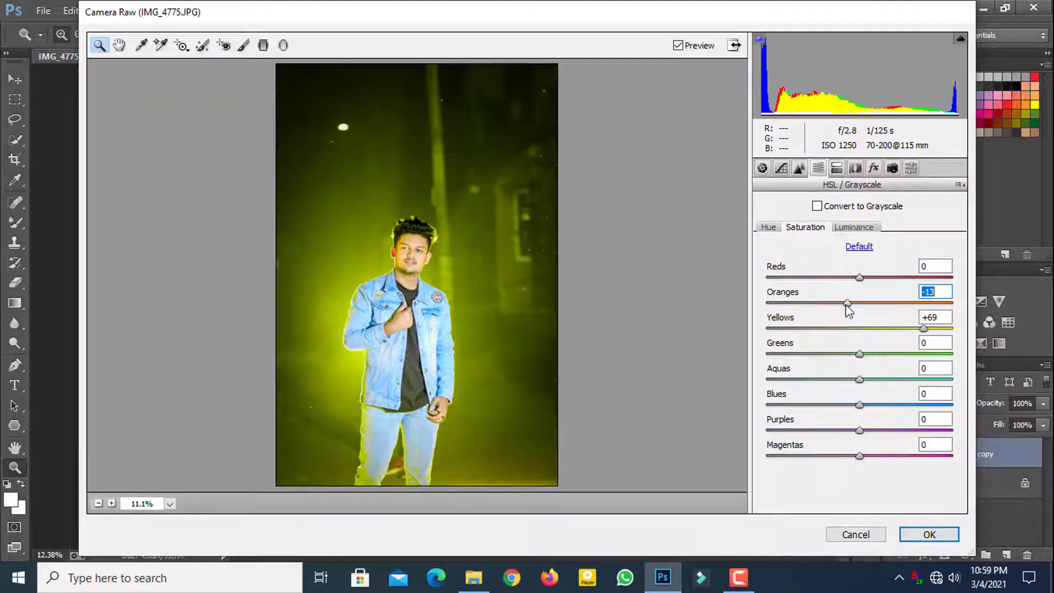
Apply the Camera Raw adjustments and fit the photo to the screen.
click(930, 534)
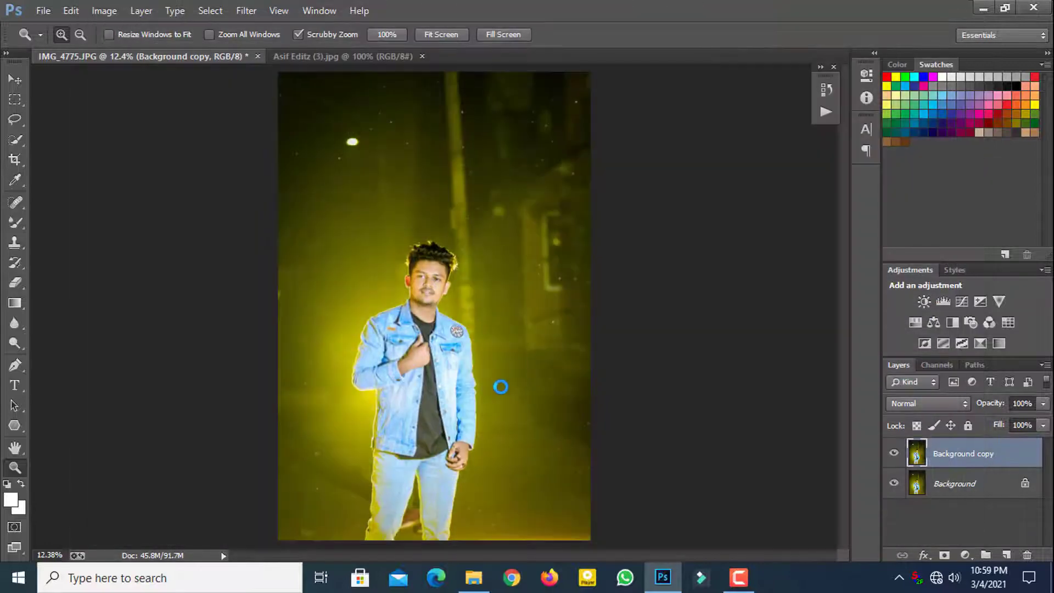
drag(460, 353, 483, 318)
right_click(483, 318)
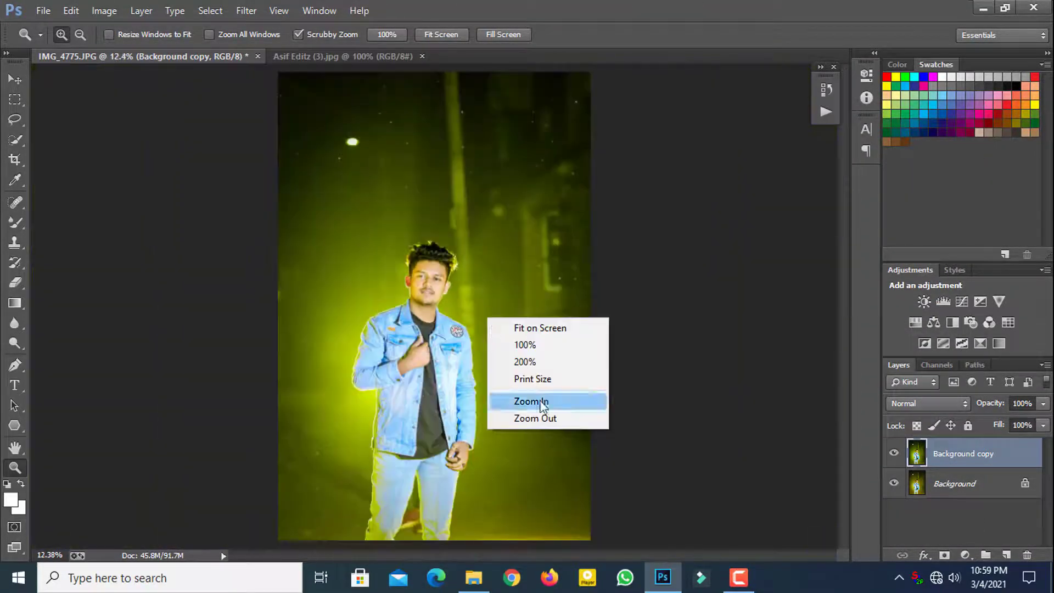
right_click(485, 364)
click(496, 373)
Merge the visible layers into a single Background.
right_click(967, 454)
click(893, 454)
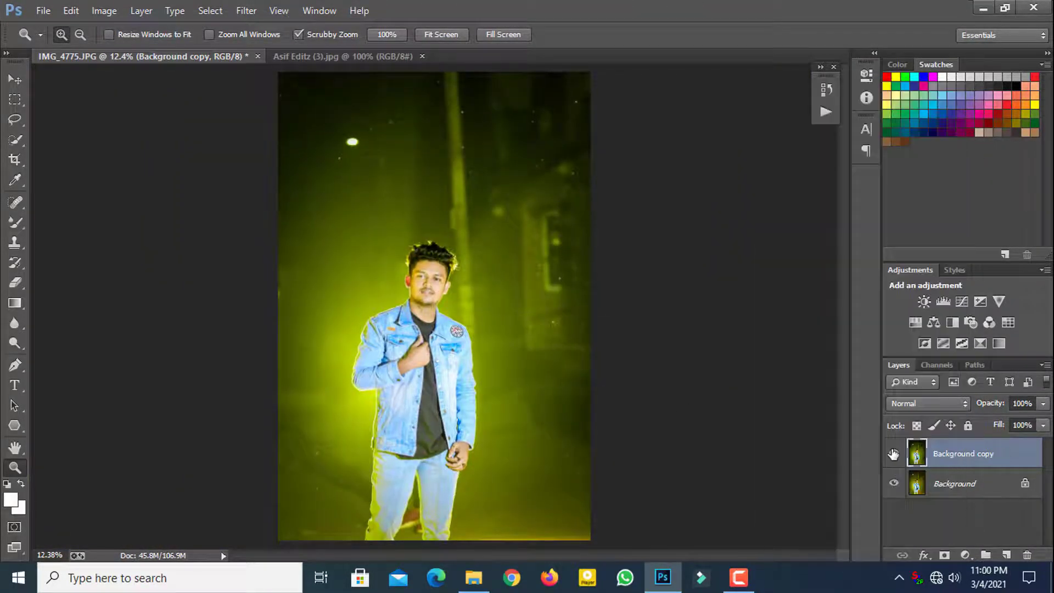
right_click(975, 454)
click(859, 456)
right_click(502, 357)
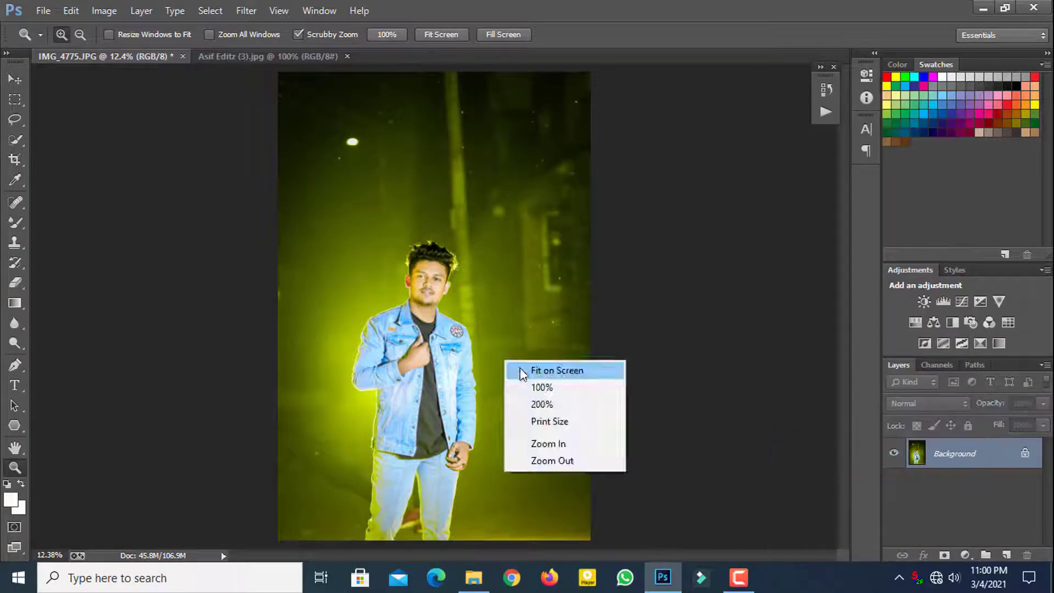
click(522, 369)
Crop the photo's edges slightly and duplicate the Background layer.
click(13, 160)
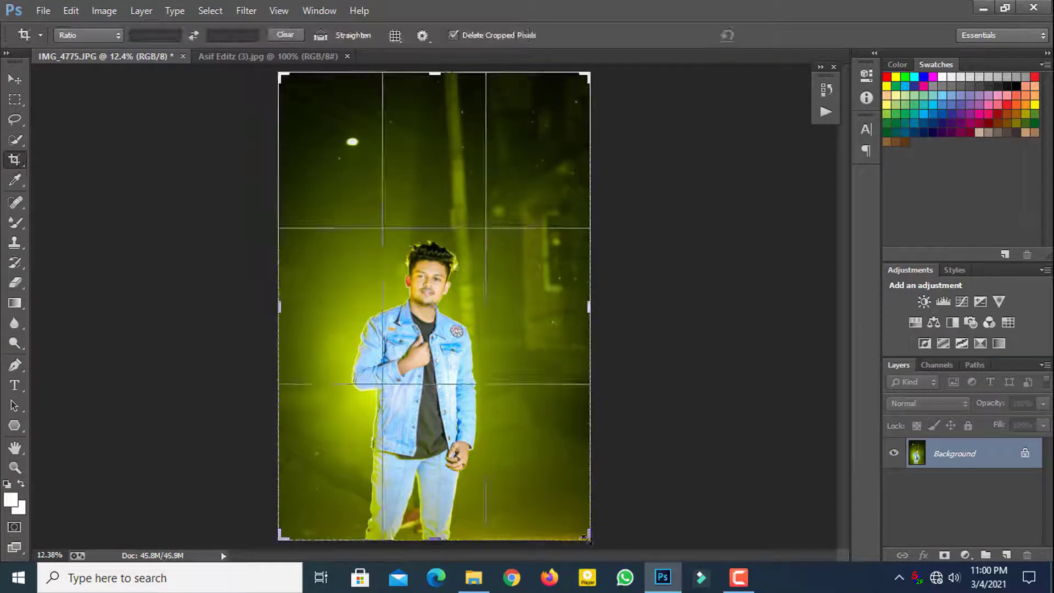
drag(584, 536, 581, 532)
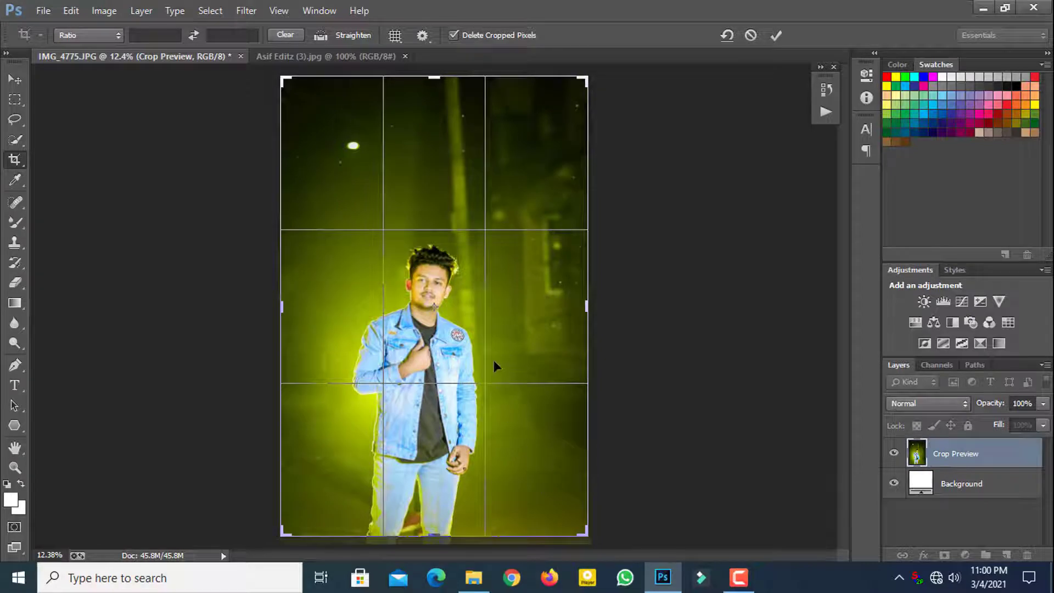
key(Return)
click(15, 467)
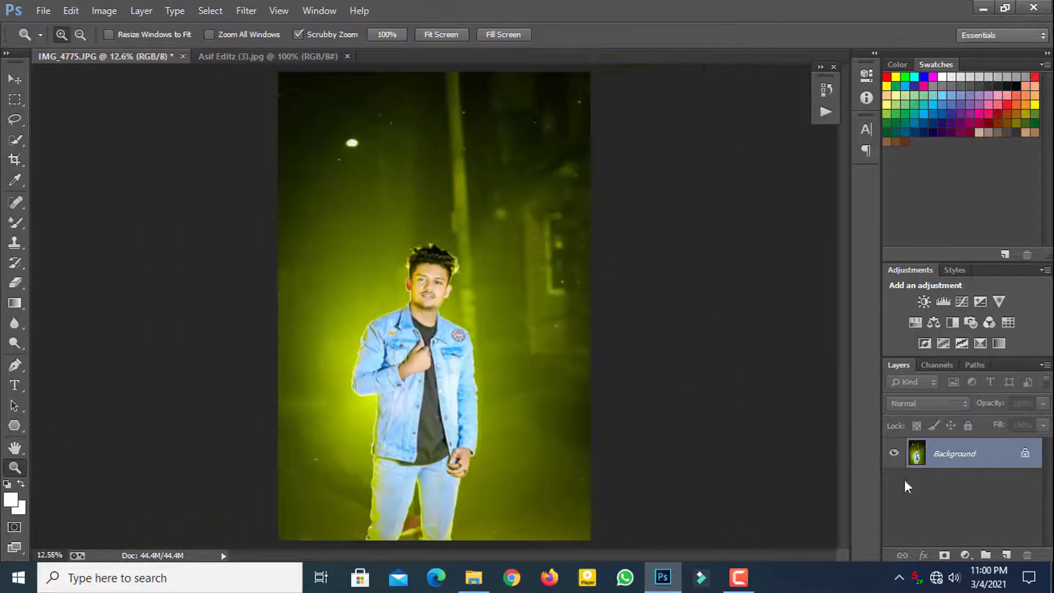
drag(950, 460, 1007, 555)
click(246, 10)
Apply a Camera Raw pass adding a faint -1 post-crop vignette.
click(264, 100)
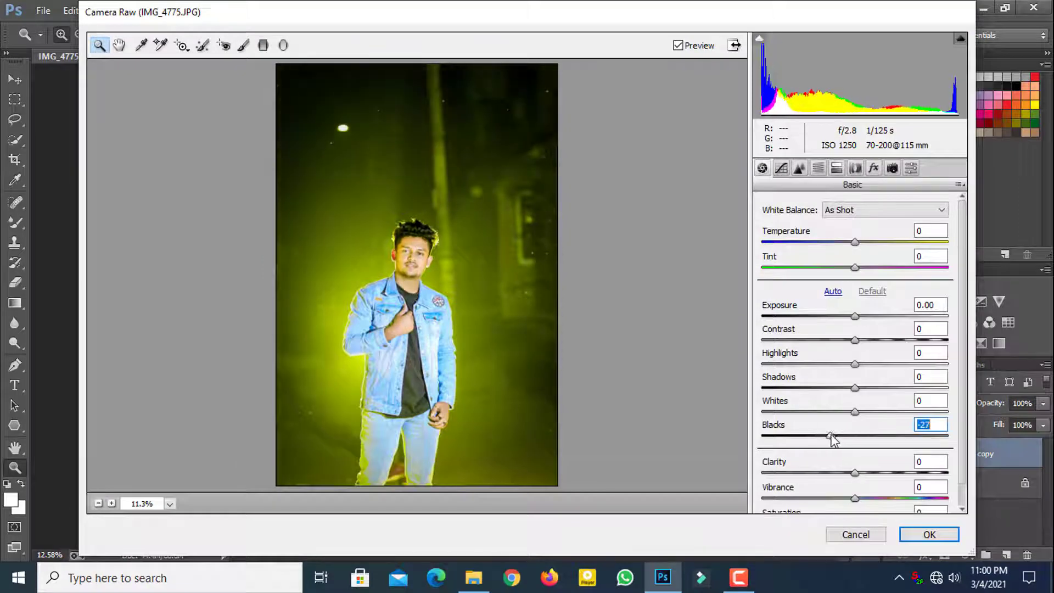
click(873, 167)
click(859, 368)
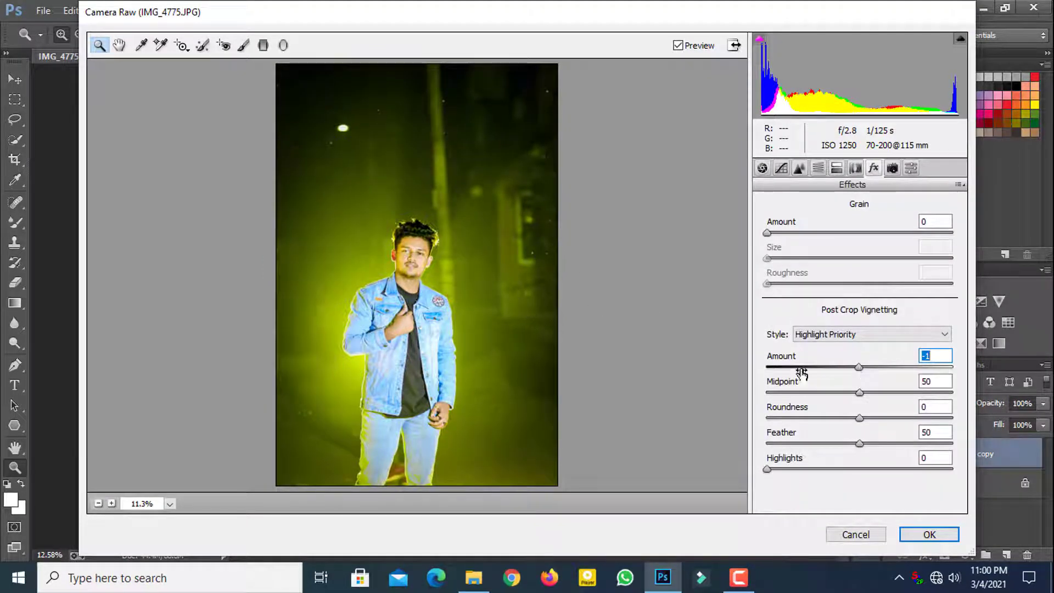
click(929, 534)
right_click(445, 298)
key(Escape)
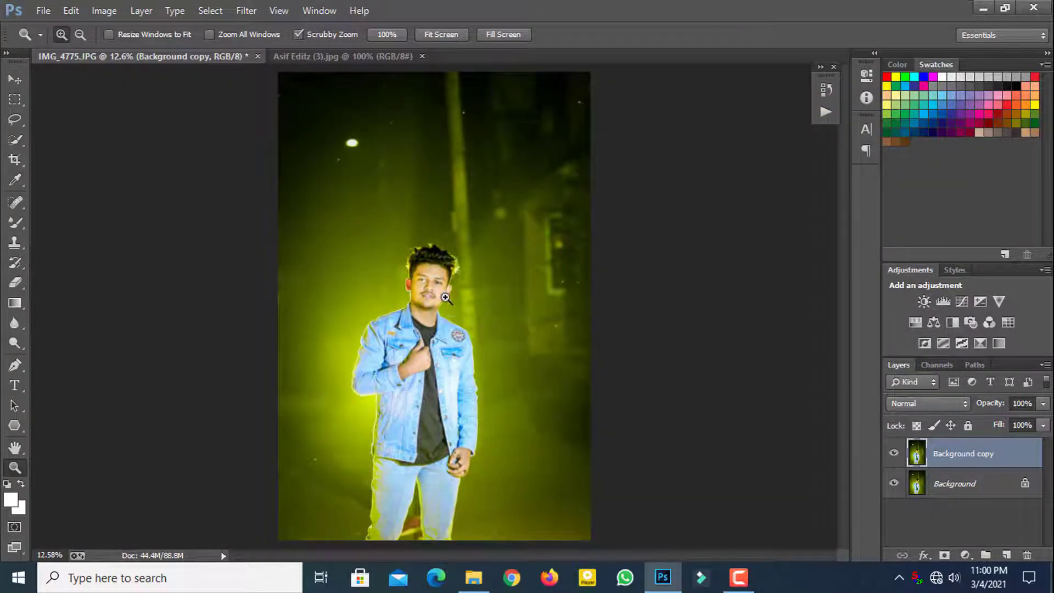
Set HSL saturation Blues +43 and Yellows -28 in Camera Raw, then apply.
click(246, 10)
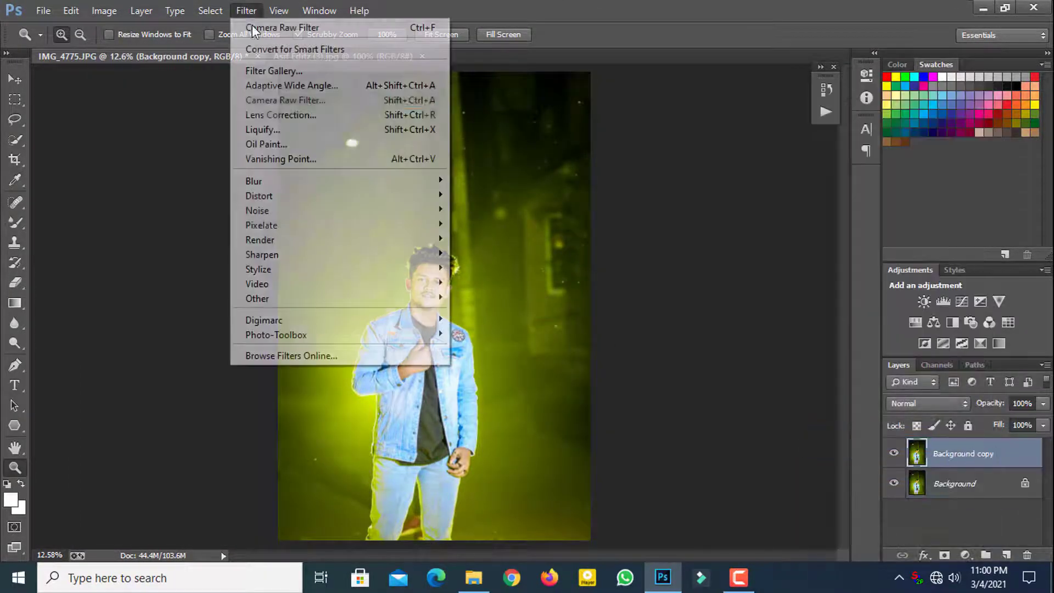
click(254, 28)
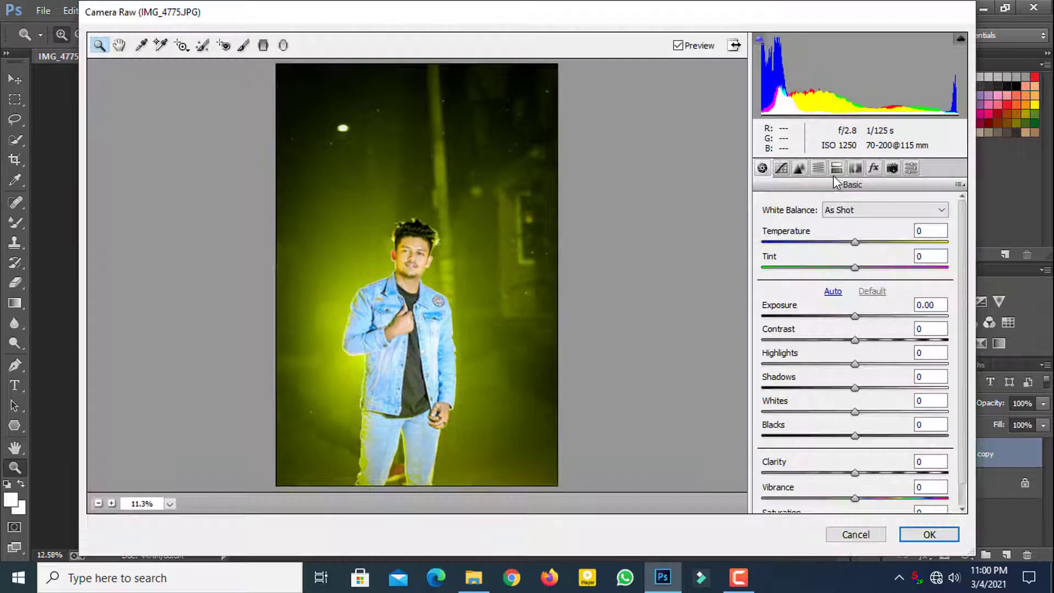
click(820, 170)
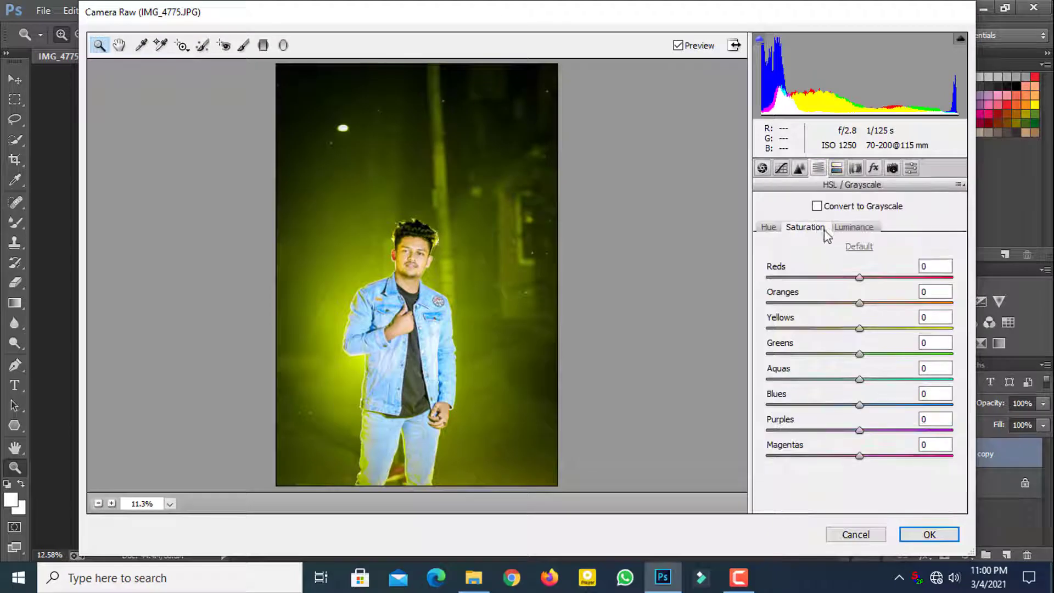
drag(860, 405, 893, 405)
key(ctrl+plus)
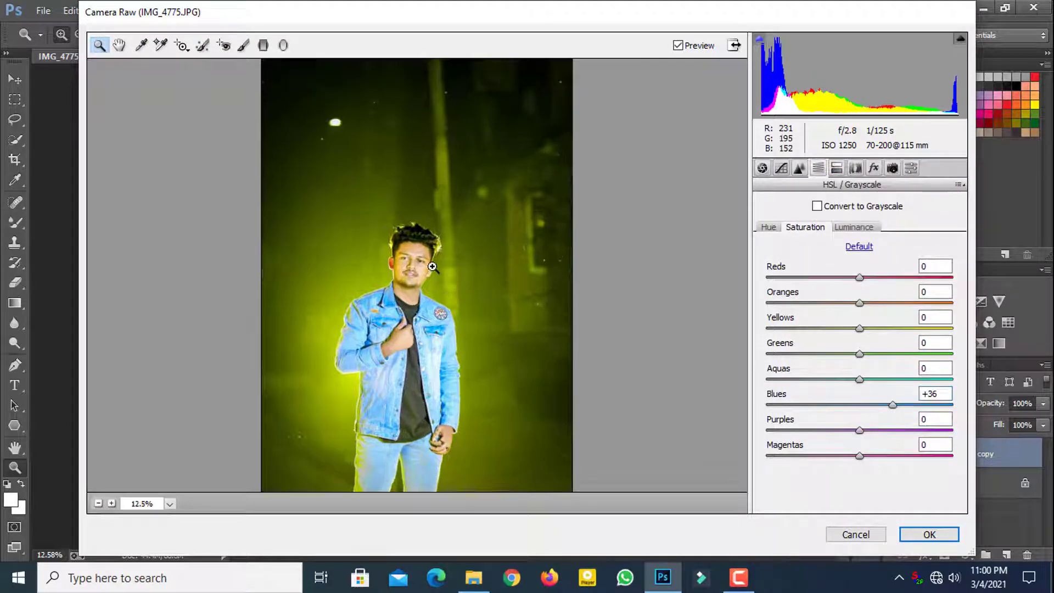
key(ctrl+plus)
key(ctrl+plus)
drag(860, 329, 834, 328)
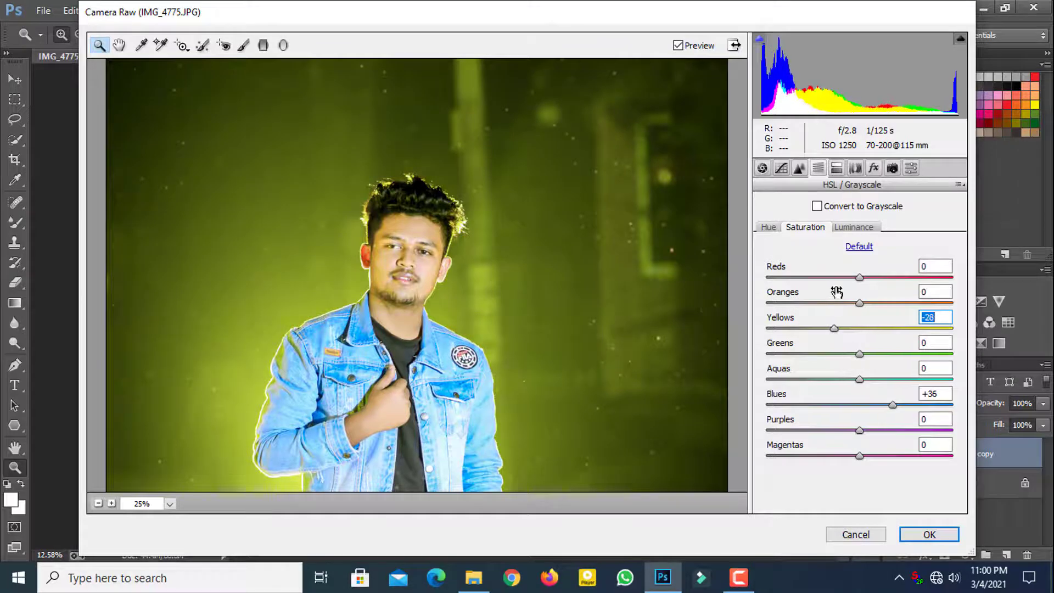
drag(893, 405, 899, 405)
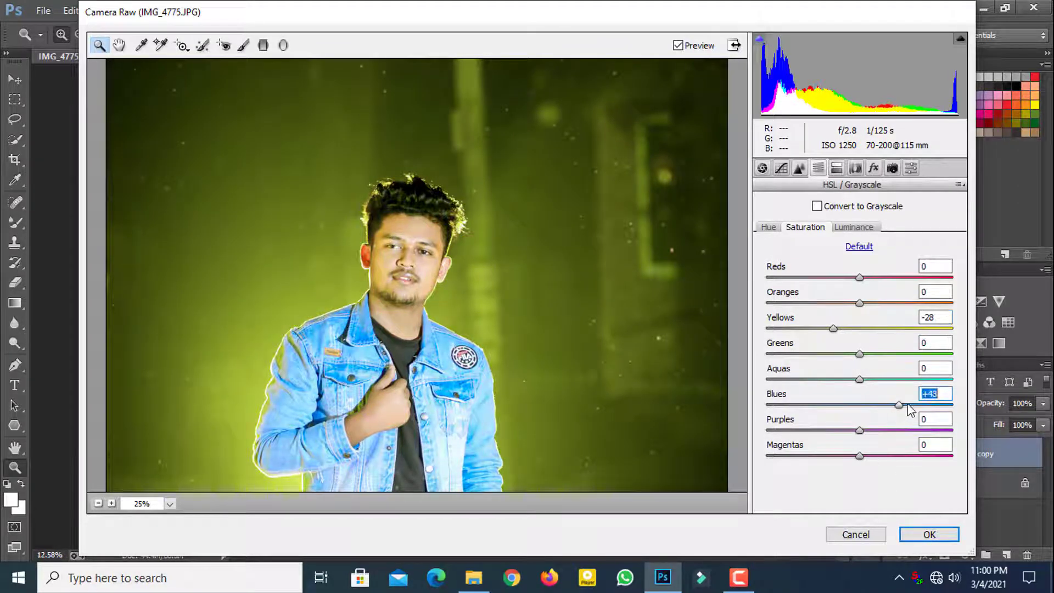
click(911, 533)
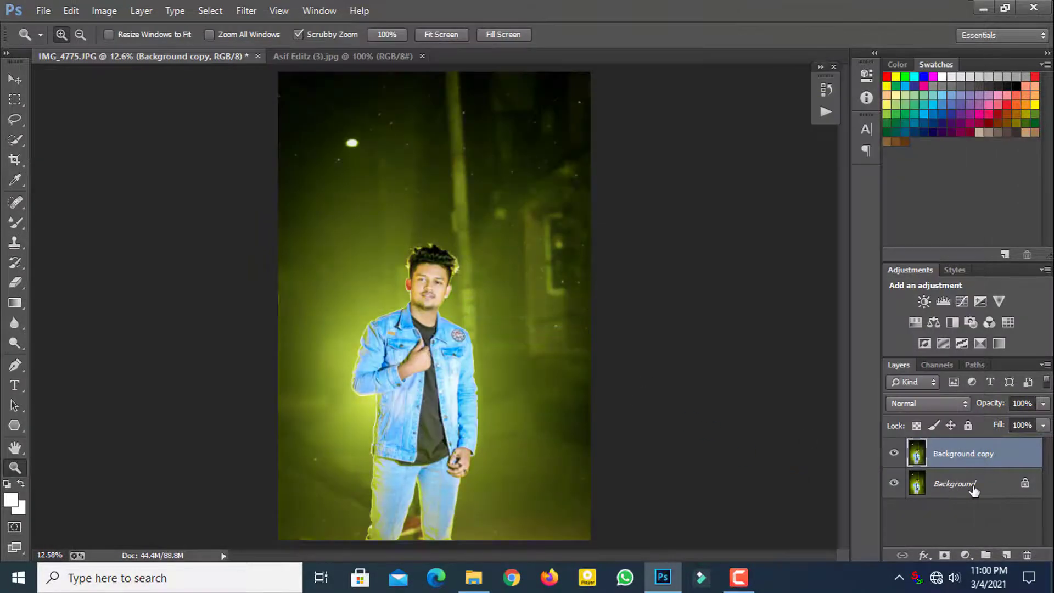
Merge the layers into one and duplicate the merged layer.
right_click(993, 455)
click(993, 455)
right_click(988, 464)
click(836, 457)
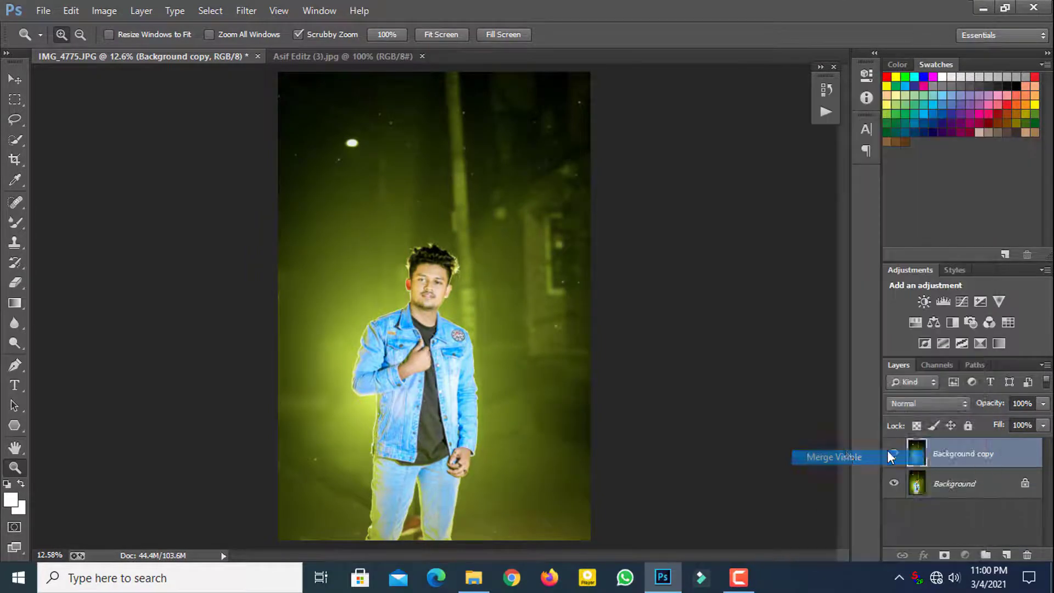
drag(966, 454, 1006, 555)
right_click(441, 270)
click(495, 278)
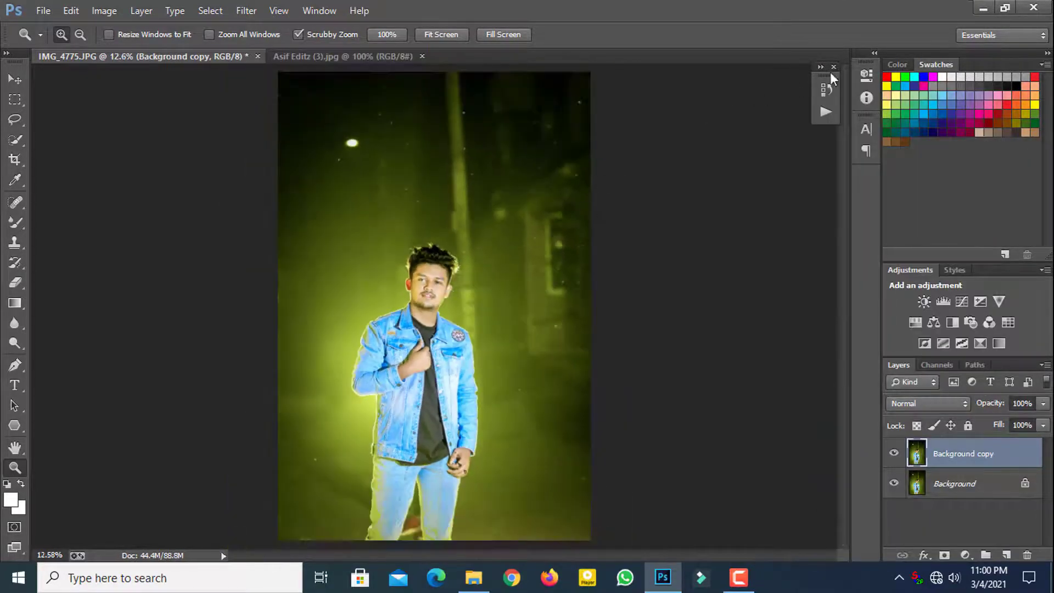
Play the Magic Skin Softening action from the Actions panel.
click(827, 112)
scroll(901, 123, down, 2)
scroll(903, 124, up, 2)
scroll(903, 125, down, 1)
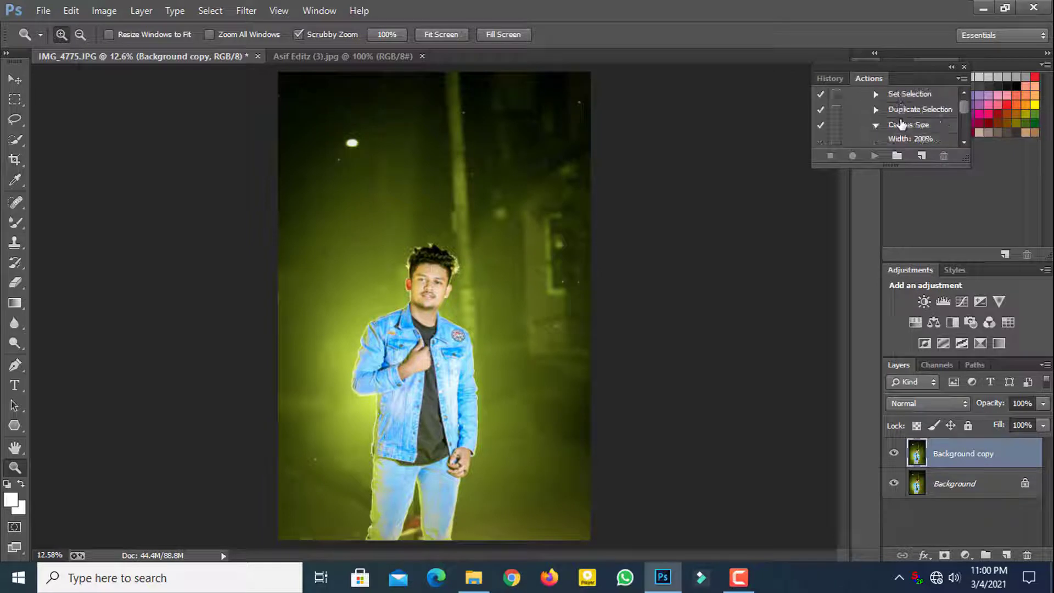
scroll(901, 125, down, 3)
scroll(901, 124, down, 1)
scroll(901, 124, down, 2)
scroll(901, 124, down, 1)
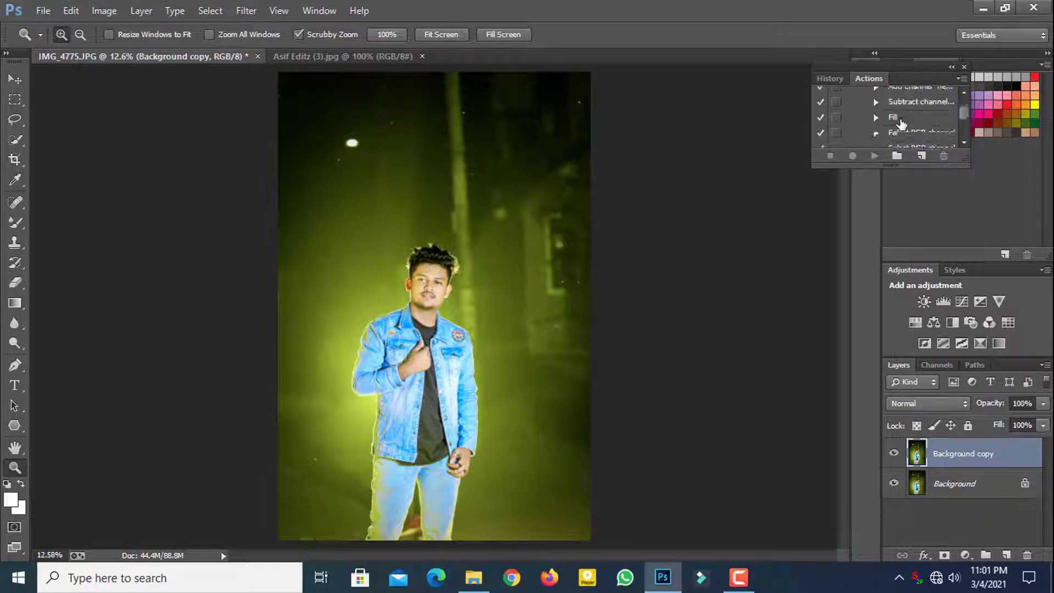
scroll(901, 125, down, 2)
scroll(901, 124, down, 2)
scroll(901, 124, down, 2)
scroll(902, 123, down, 2)
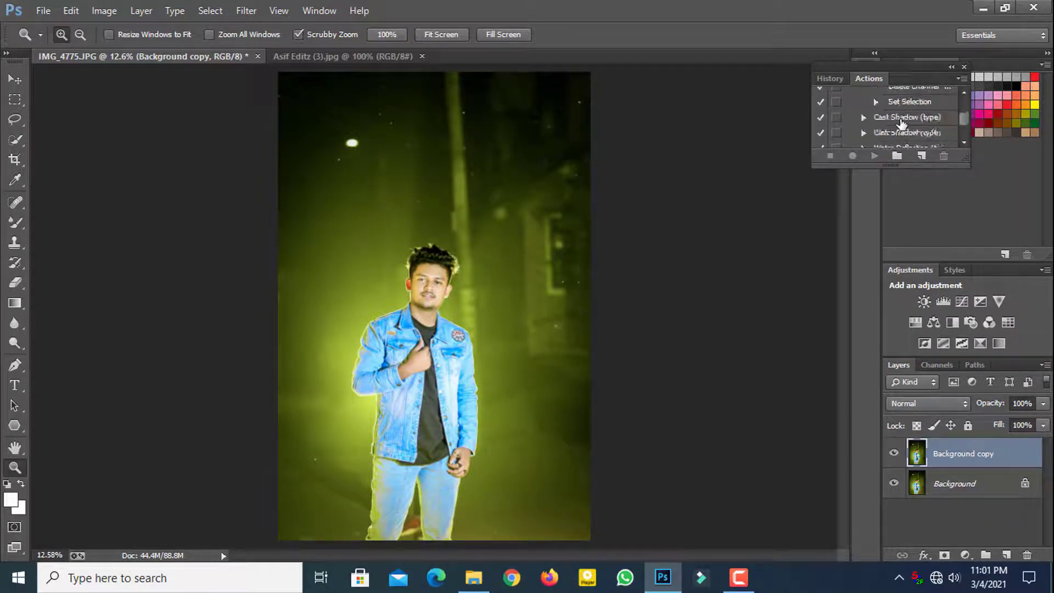
scroll(902, 124, down, 2)
scroll(901, 123, down, 2)
scroll(899, 125, down, 2)
scroll(895, 131, down, 2)
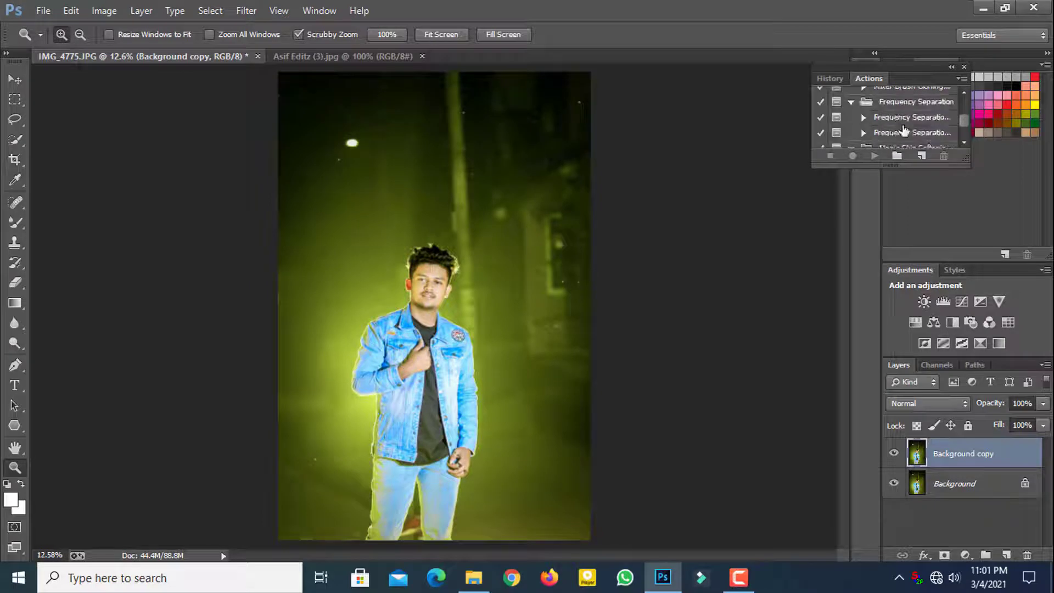
scroll(893, 132, down, 2)
click(875, 156)
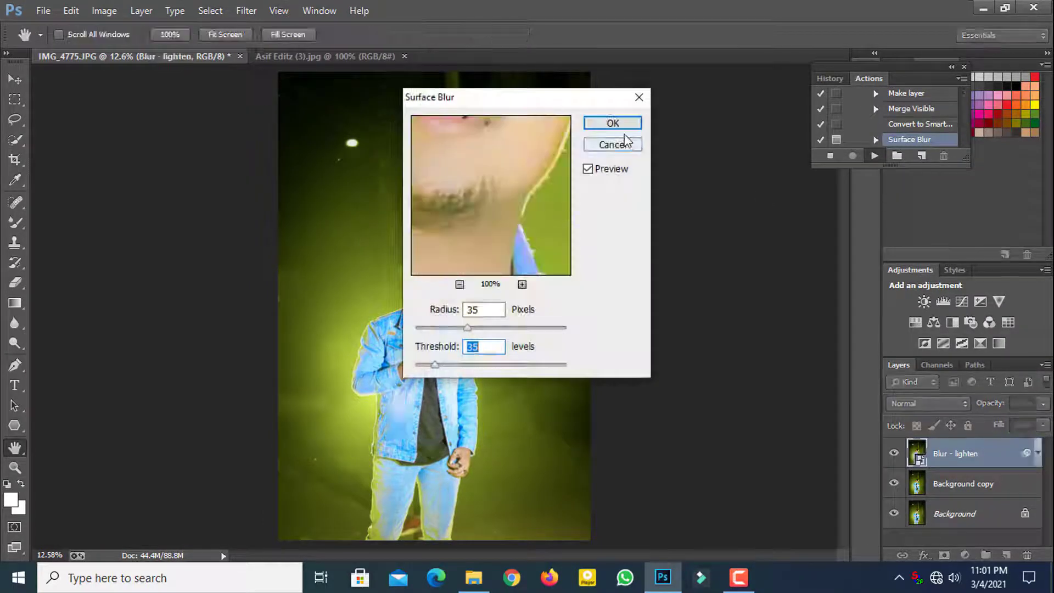
Confirm the blur settings and continue past the action's alerts until it finishes.
key(Return)
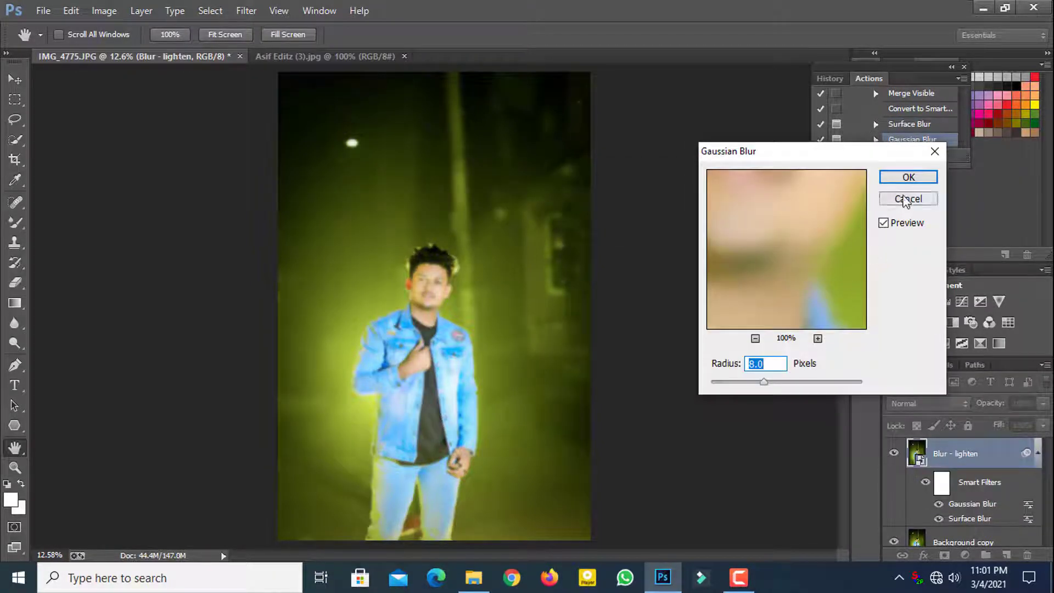
key(Return)
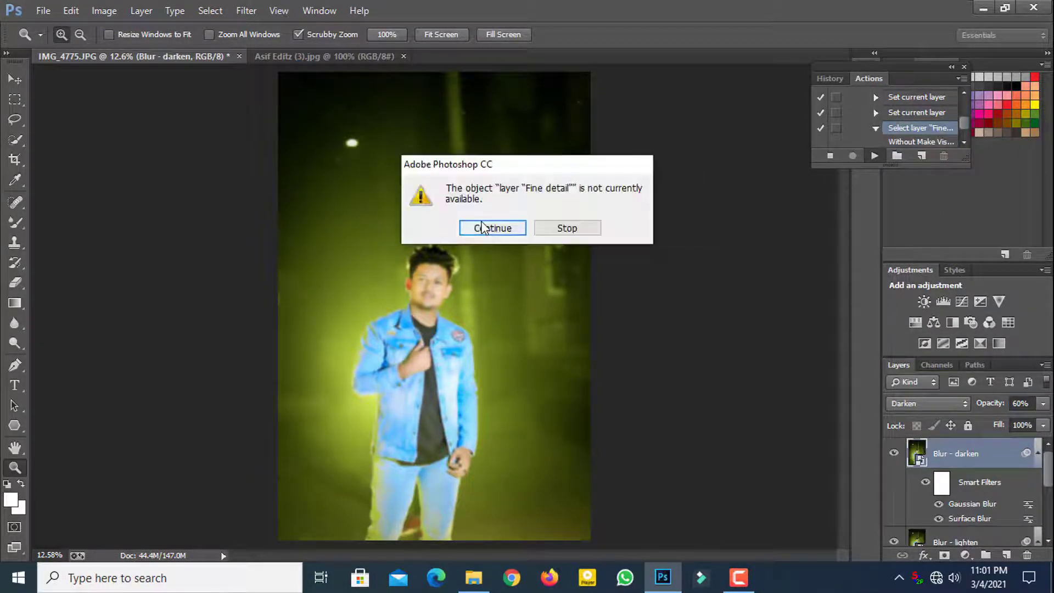
click(490, 228)
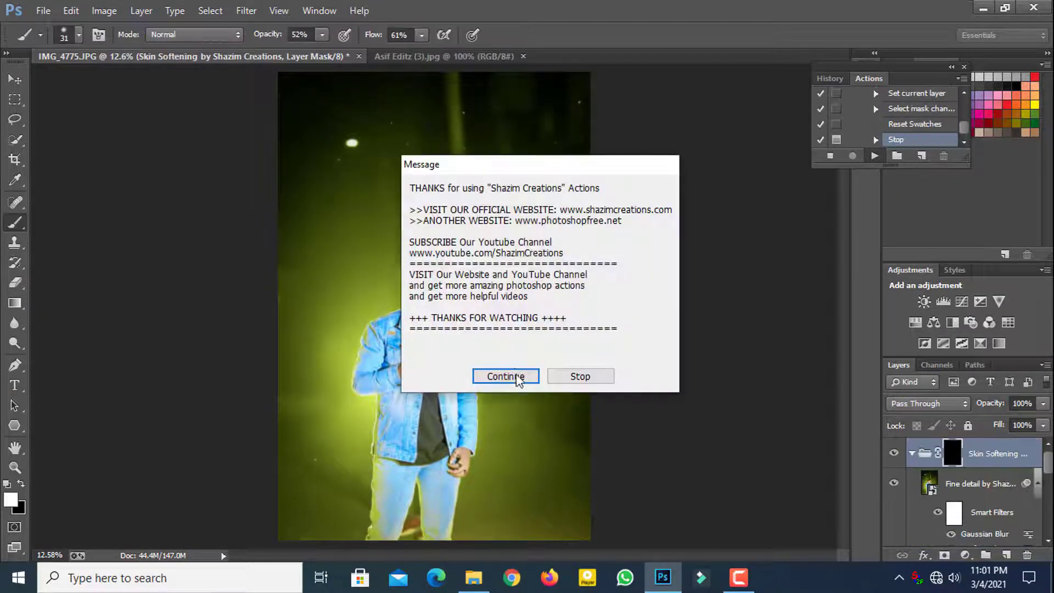
click(504, 372)
click(414, 294)
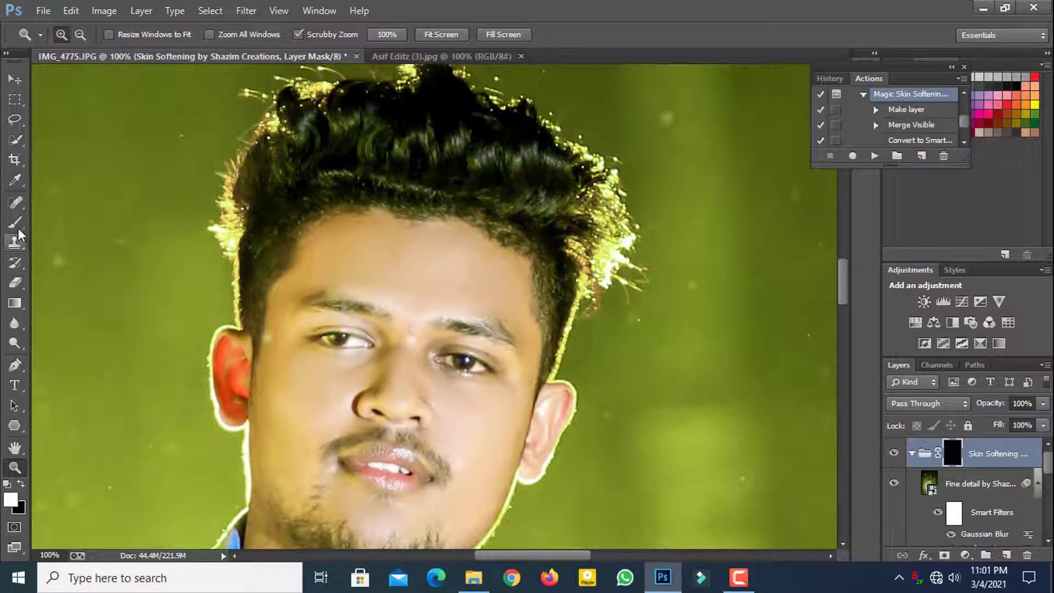
Paint skin smoothing onto the cheek with a soft white brush.
click(15, 223)
right_click(342, 280)
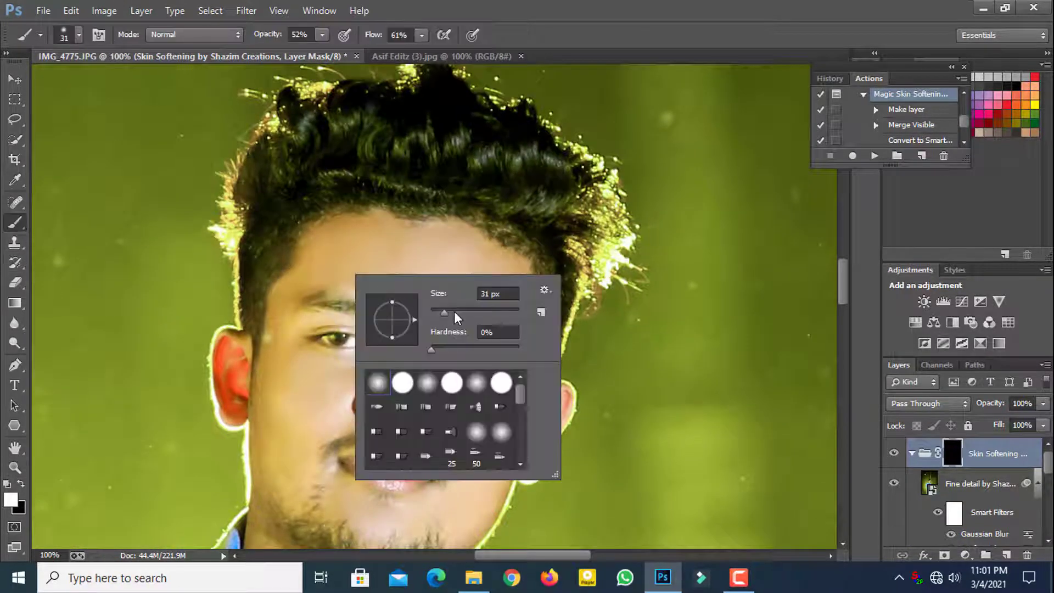
key(Return)
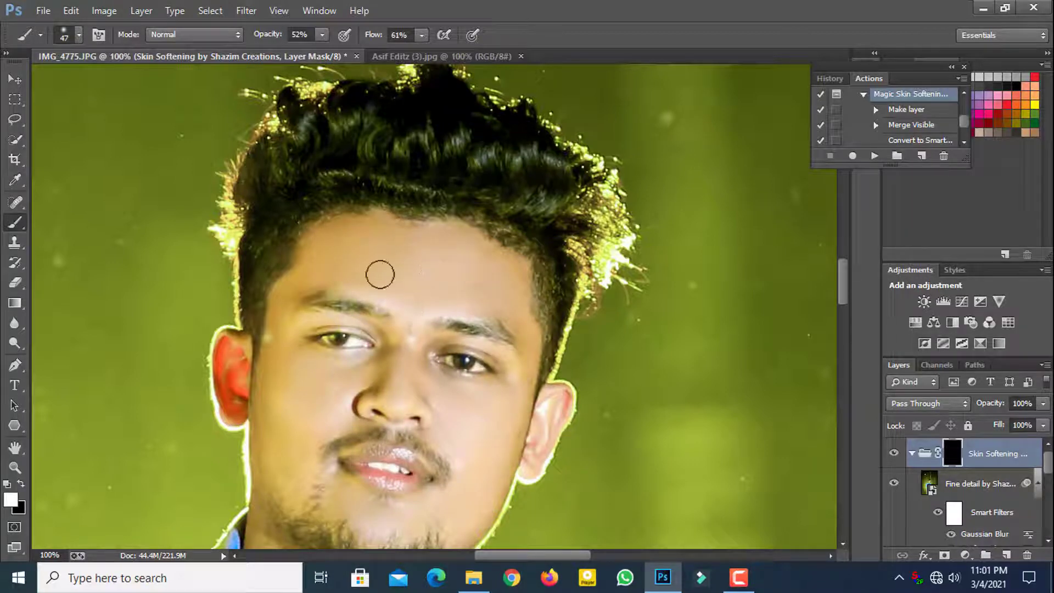
scroll(472, 341, down, 2)
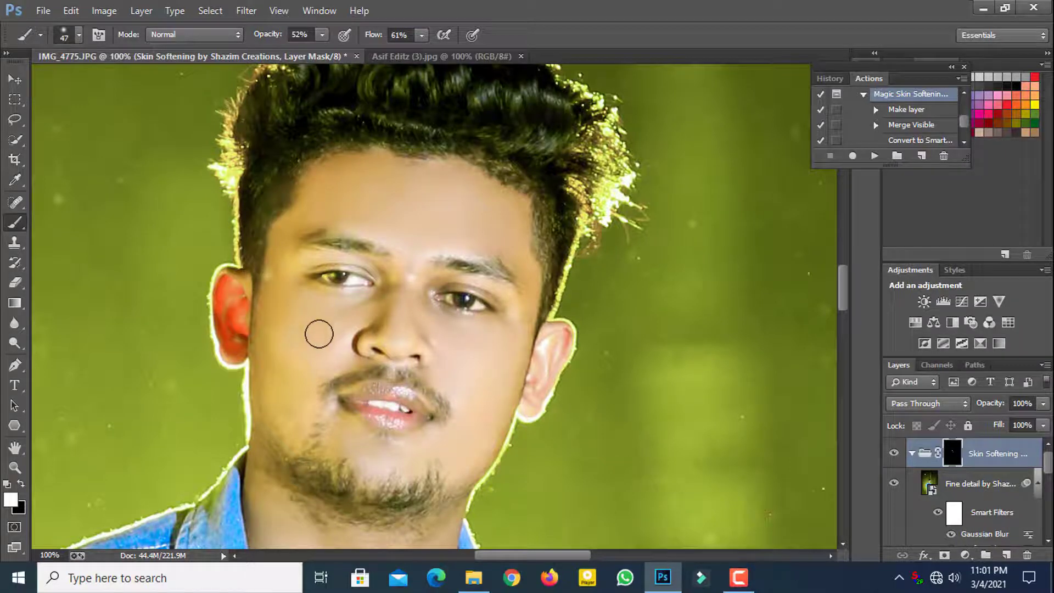
drag(319, 334, 342, 329)
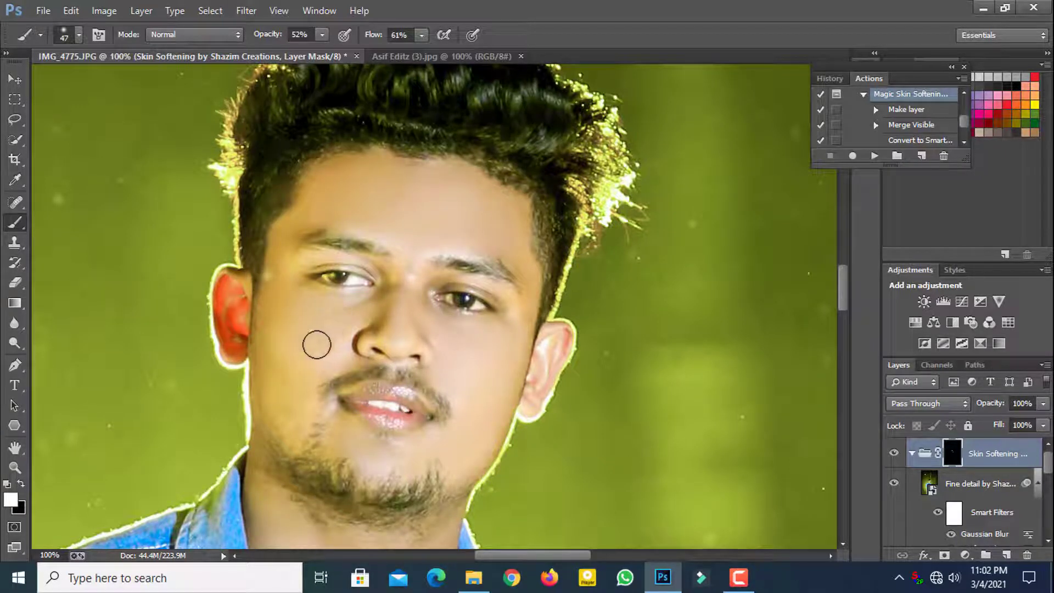
Shrink the brush to 36 and smooth the skin along the neck and jaw.
scroll(298, 366, down, 2)
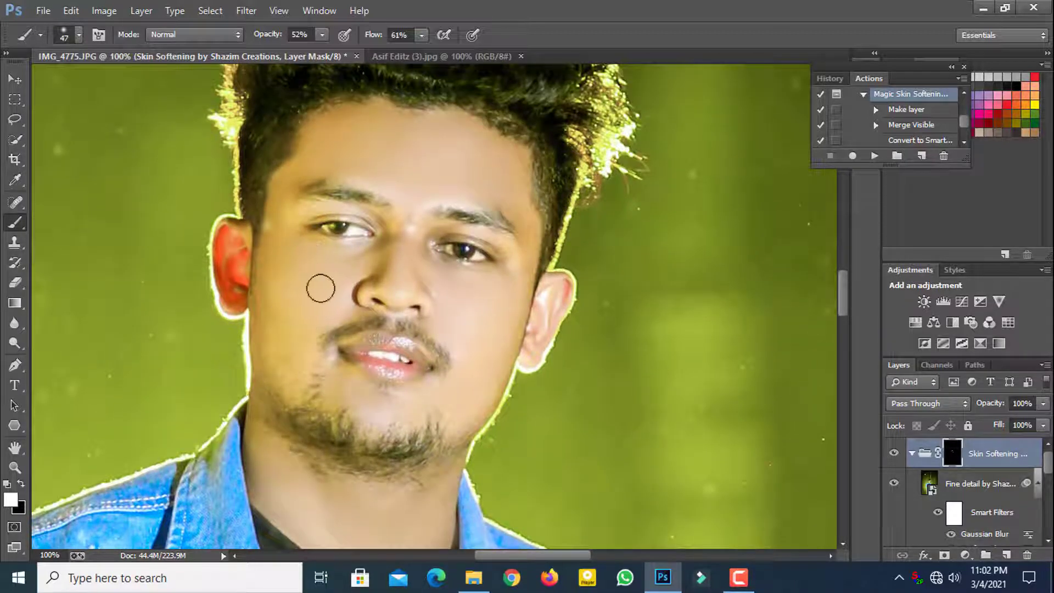
right_click(321, 288)
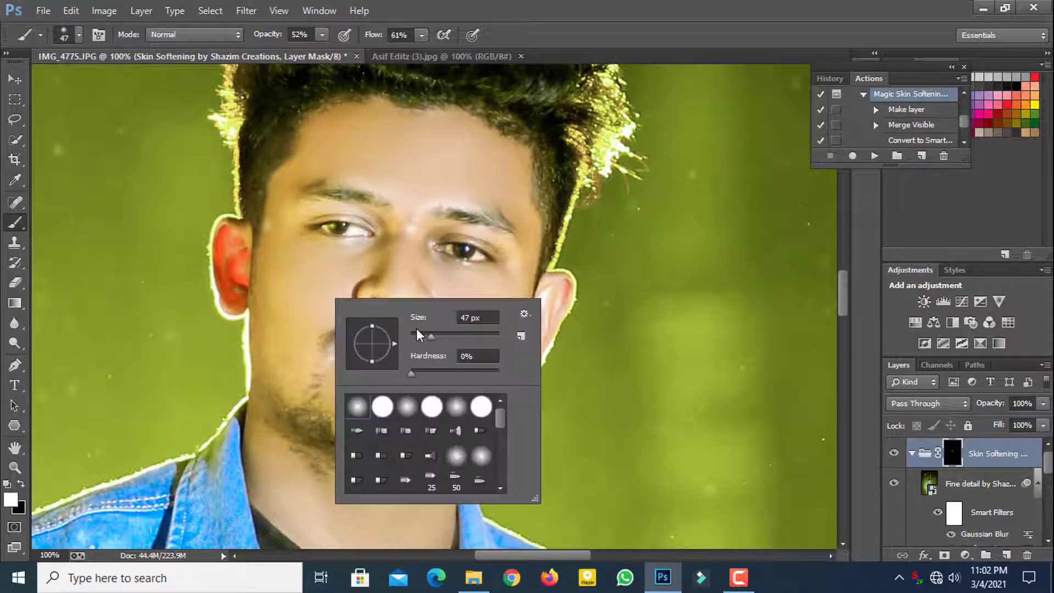
drag(419, 334, 406, 334)
key(Return)
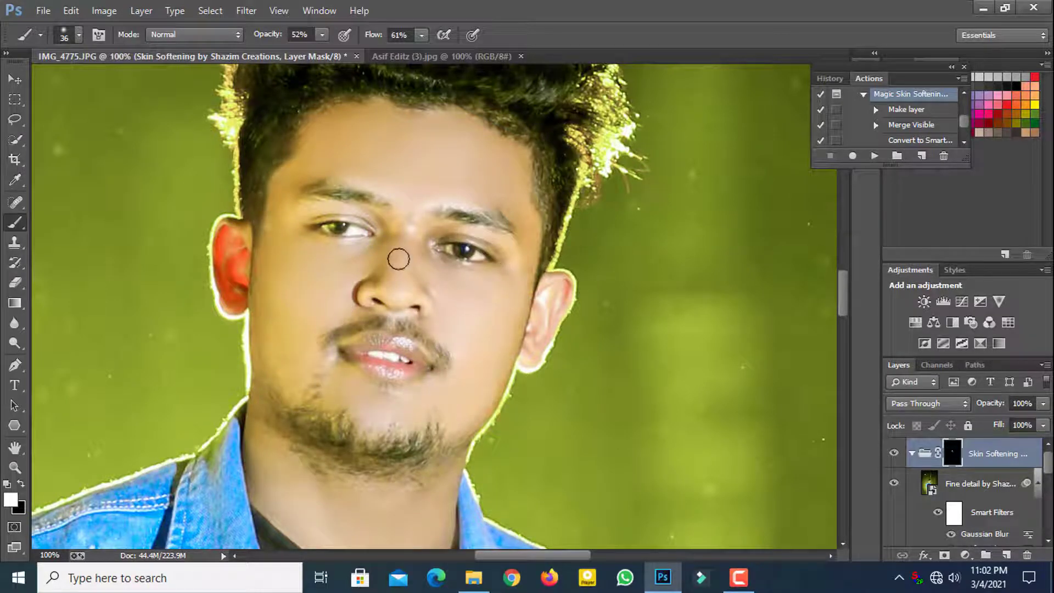
scroll(404, 198, up, 1)
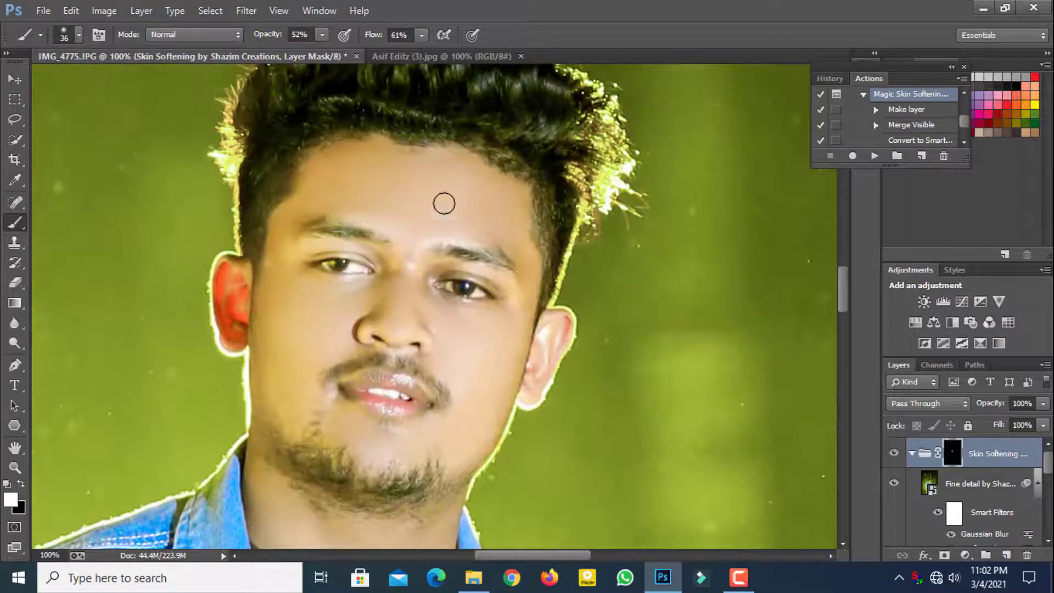
scroll(276, 374, down, 4)
drag(257, 389, 272, 381)
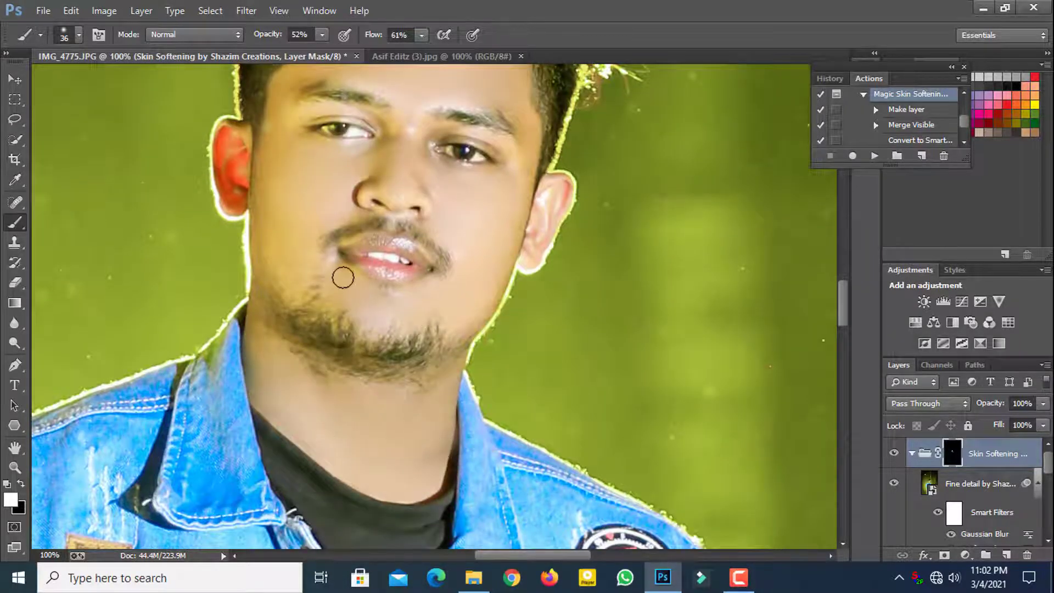
scroll(343, 277, up, 1)
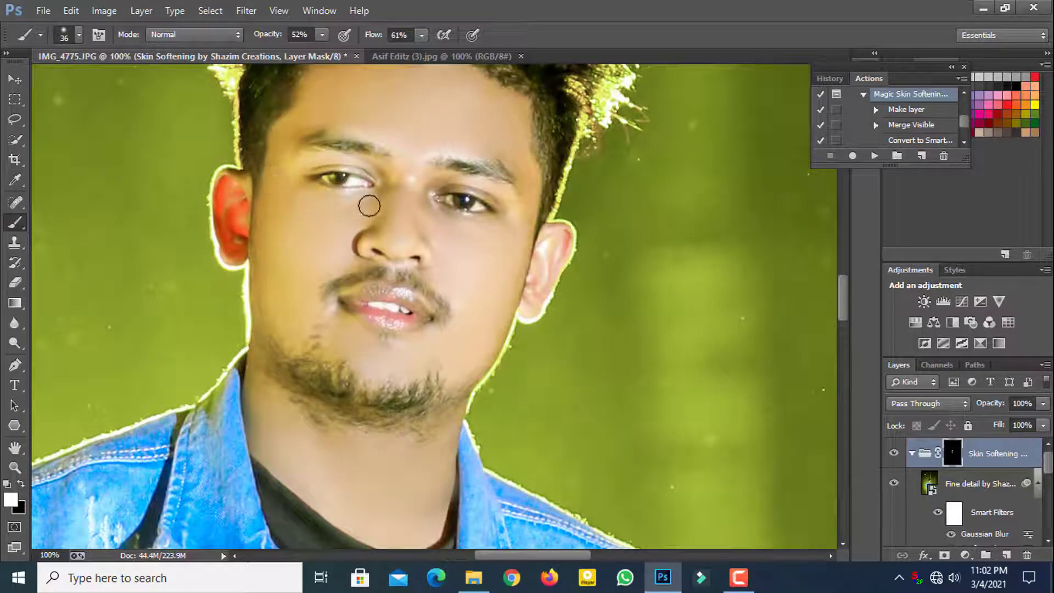
Reduce the brush size to 24 for finer skin areas.
right_click(407, 223)
text(24)
key(Return)
scroll(444, 252, up, 1)
scroll(444, 252, up, 1)
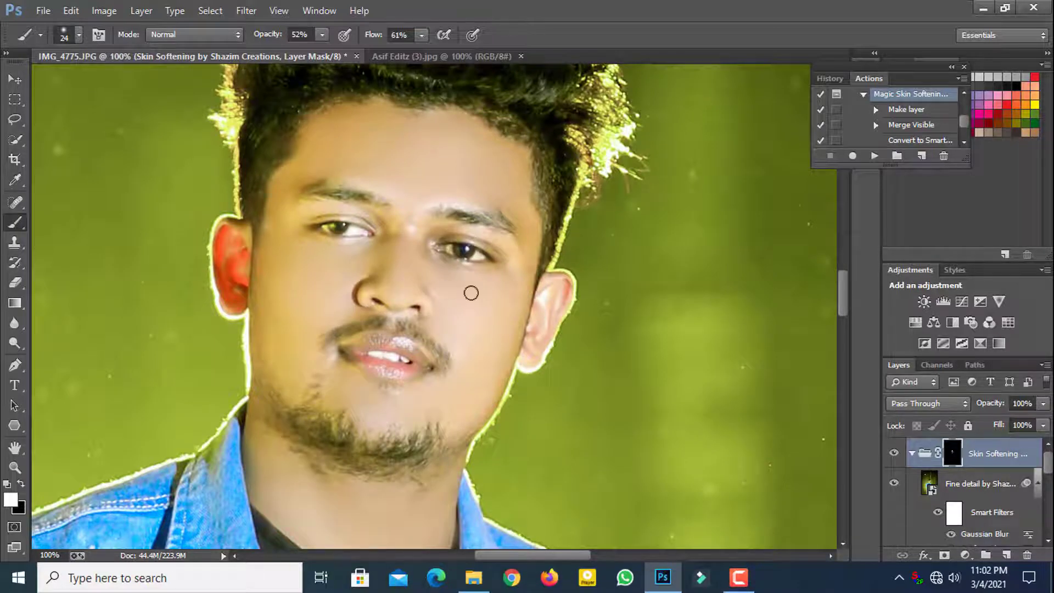
scroll(471, 293, up, 2)
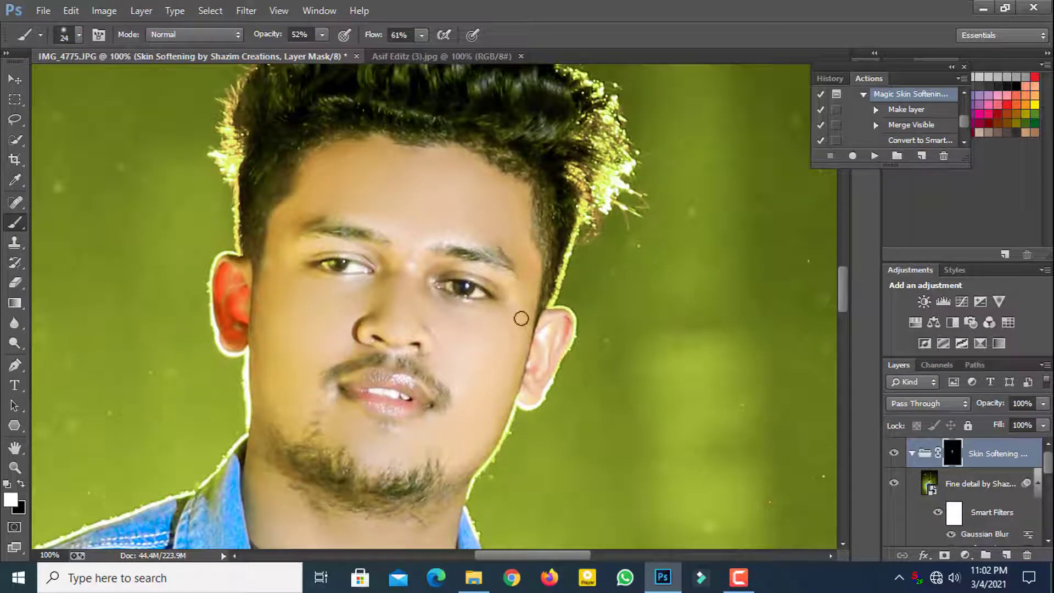
Zoom in on the jacket and hand and return to the brush.
key(z)
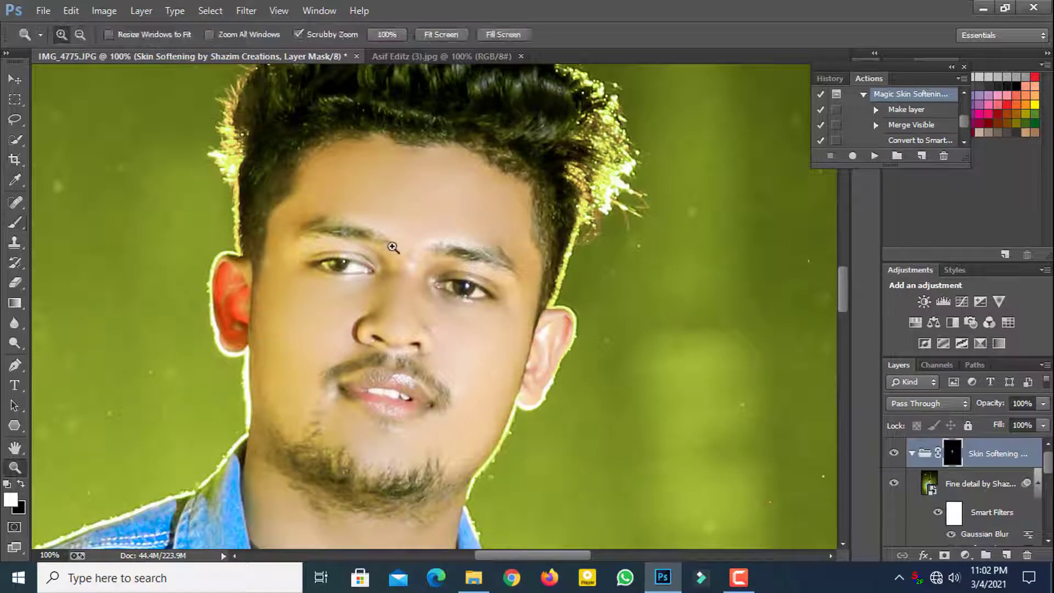
key(ctrl+0)
click(433, 368)
click(377, 371)
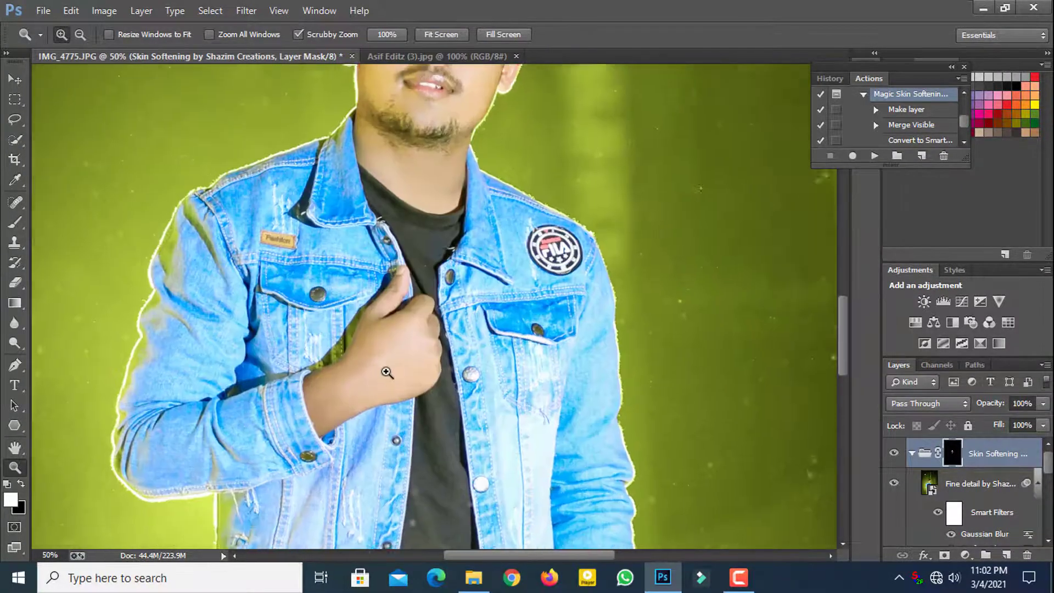
key(b)
right_click(420, 383)
key(Escape)
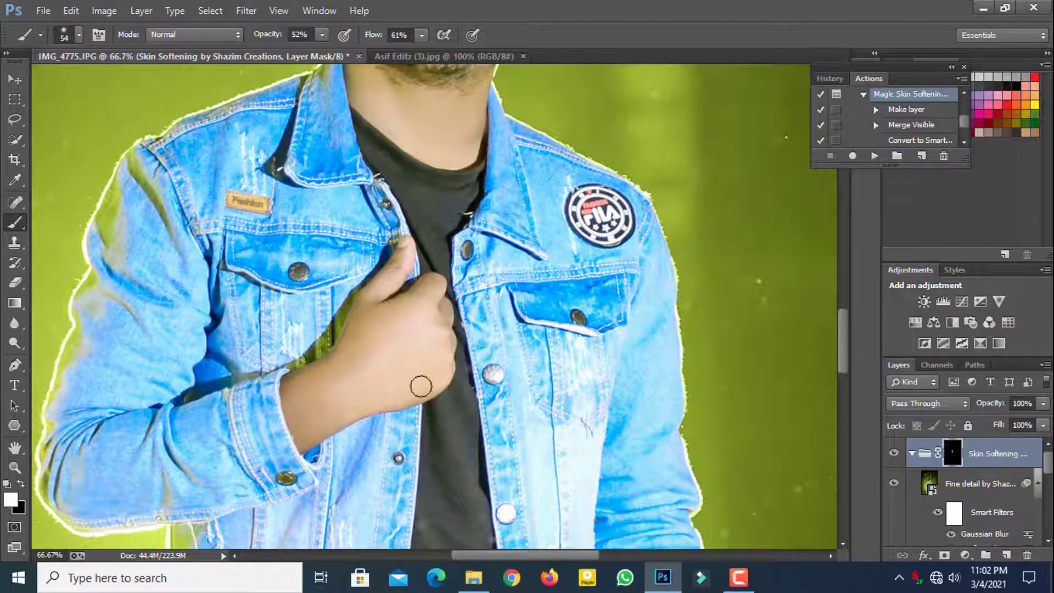
scroll(401, 373, down, 2)
scroll(632, 409, down, 3)
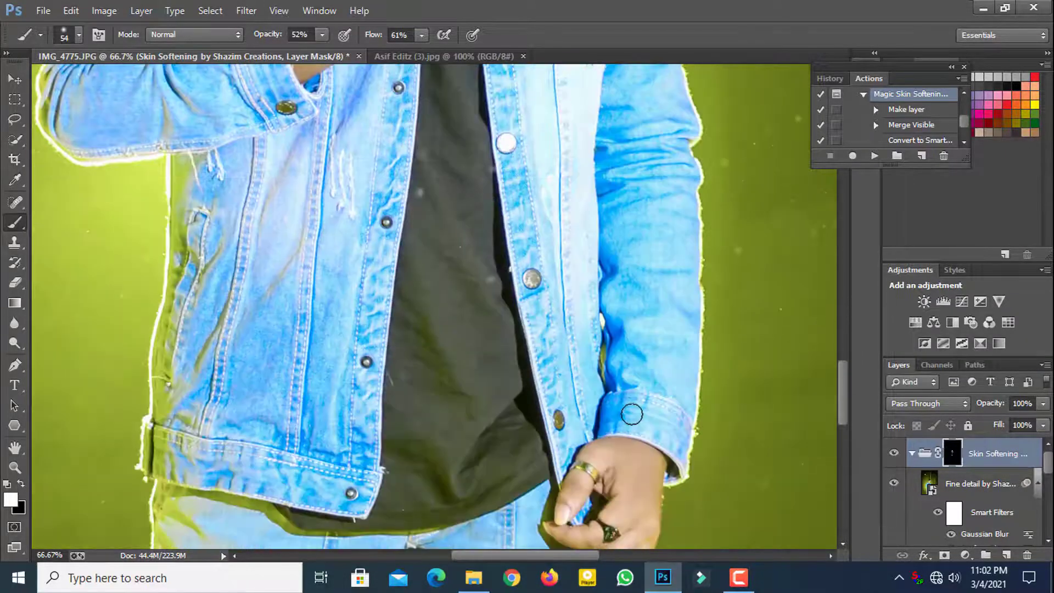
scroll(632, 408, down, 3)
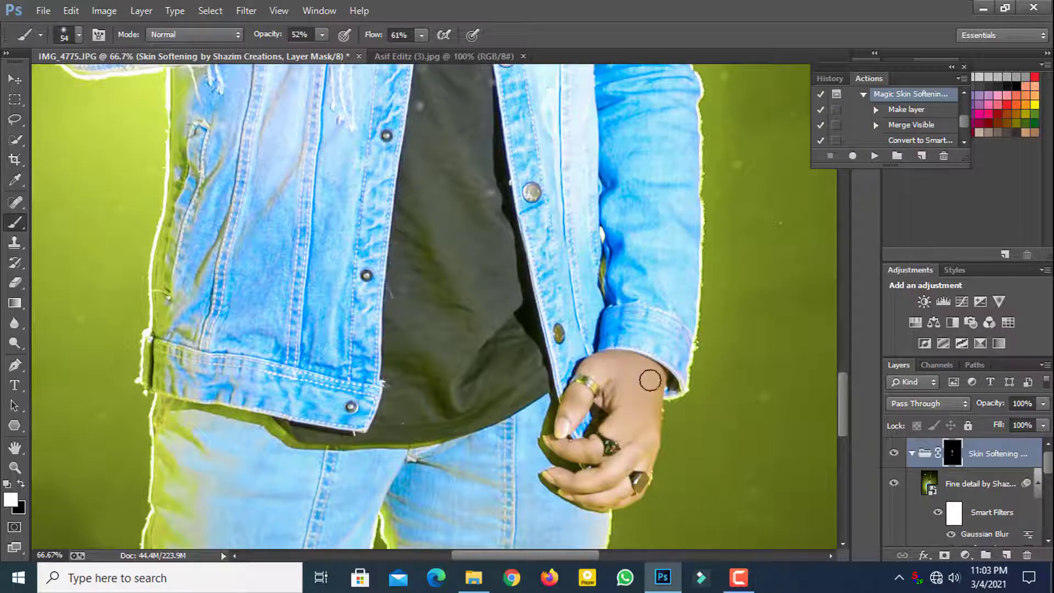
Flatten the image into Background and add an empty Layer 1.
key(z)
mouse_move(514, 223)
mouse_down()
mouse_move(529, 226)
mouse_move(473, 252)
mouse_move(487, 266)
mouse_move(456, 302)
mouse_move(214, 125)
mouse_up()
click(141, 10)
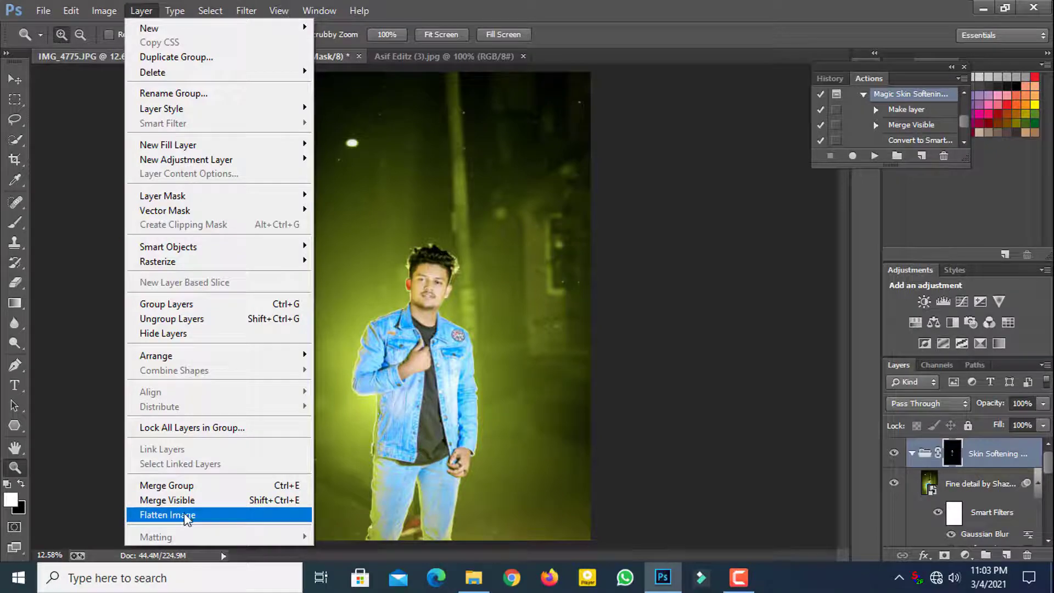
click(167, 514)
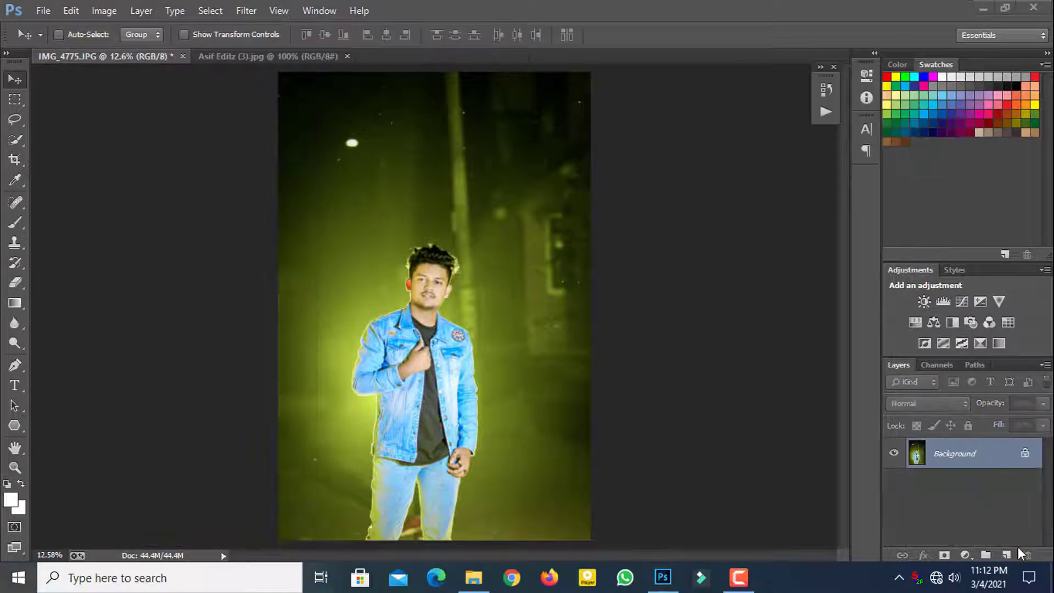
click(1008, 553)
Drag the Reckless Riders text image from the desktop onto the portrait.
double_click(530, 10)
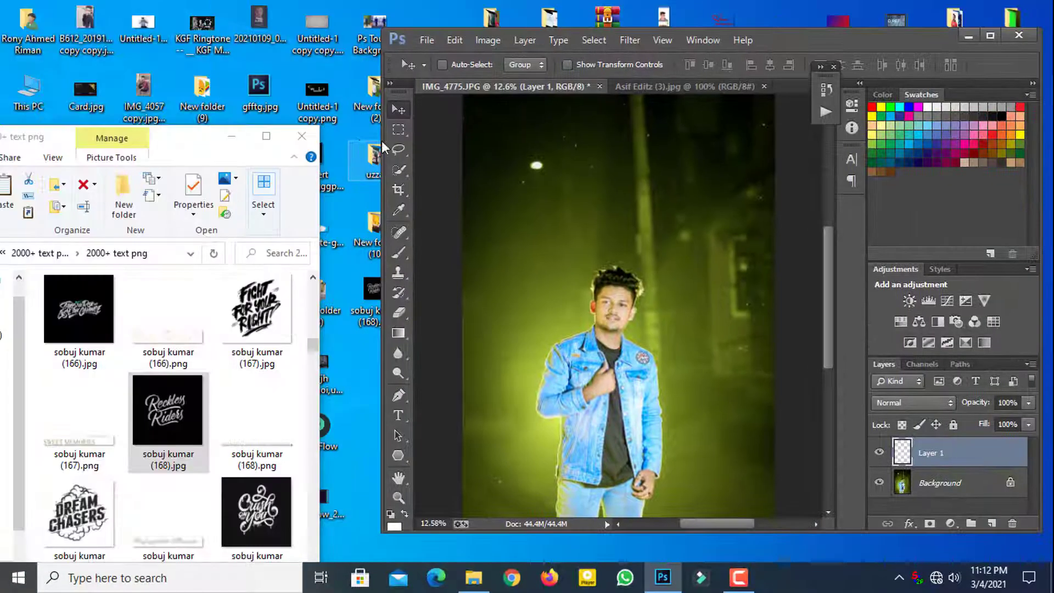
click(301, 135)
drag(796, 45, 892, 48)
drag(375, 289, 788, 271)
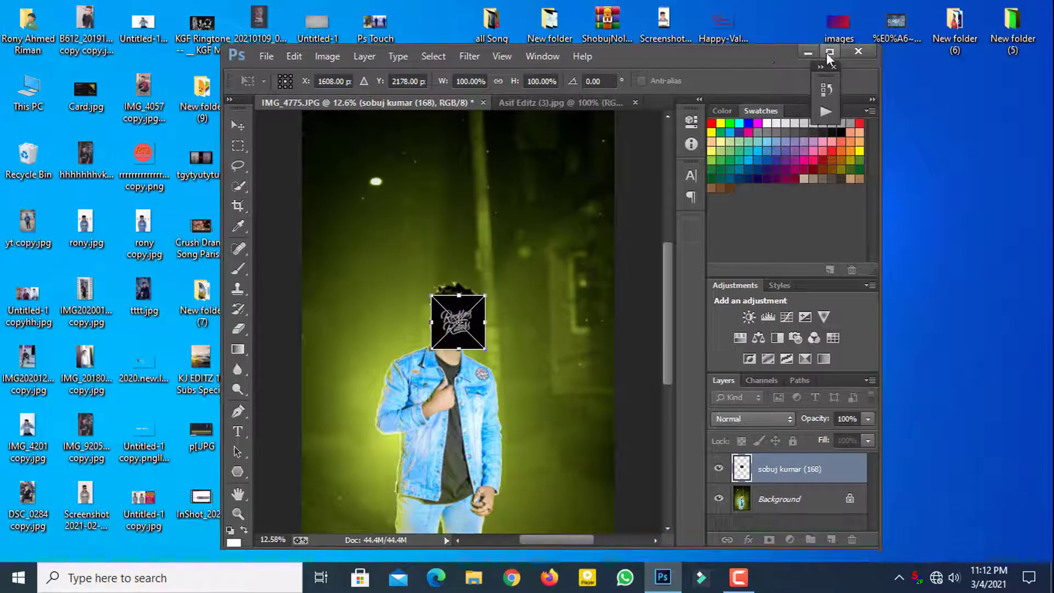
double_click(868, 44)
Set the text layer to Screen, then enlarge and position it above the head.
click(915, 404)
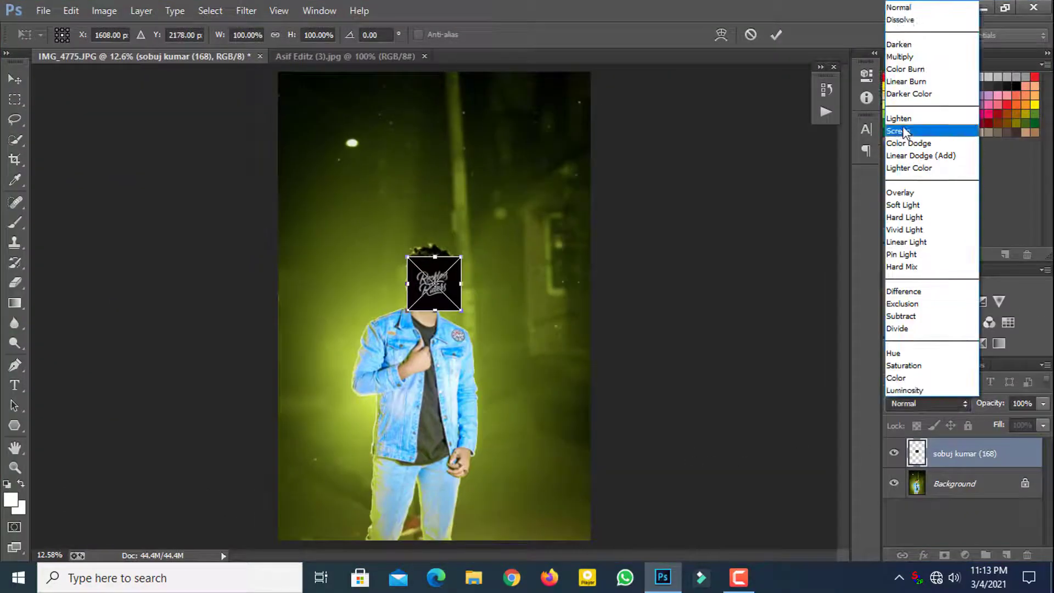
click(904, 131)
drag(460, 310, 596, 445)
drag(549, 375, 464, 184)
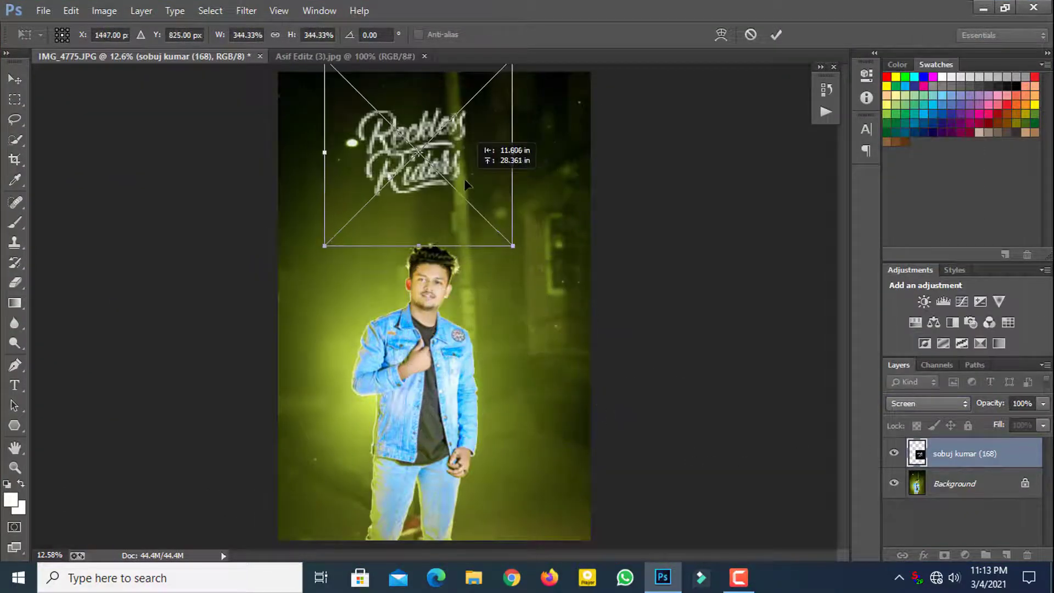
drag(513, 246, 579, 307)
drag(565, 261, 545, 237)
key(Return)
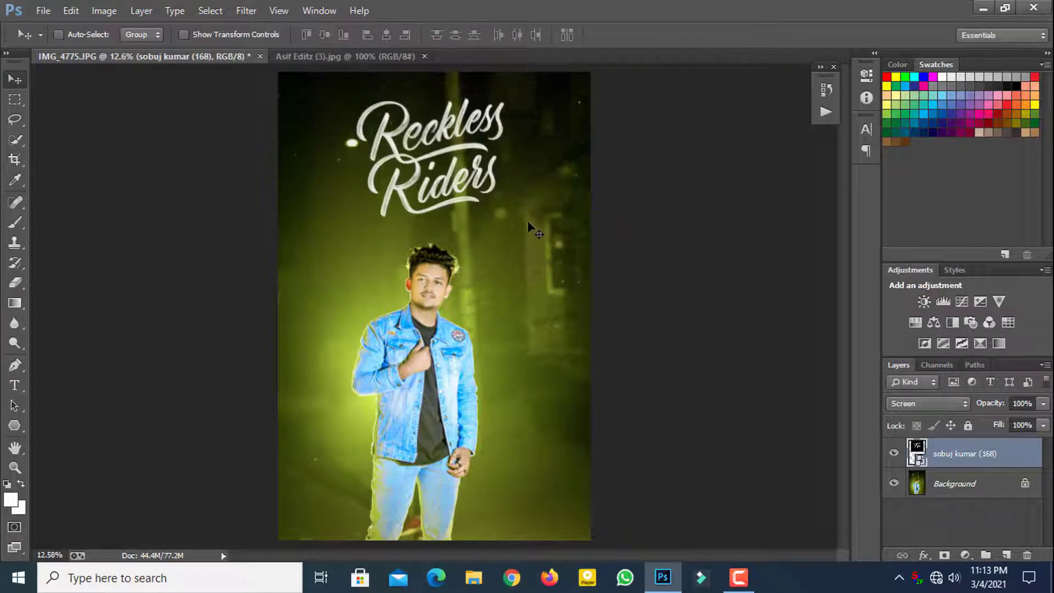
key(ctrl+t)
drag(579, 74, 590, 70)
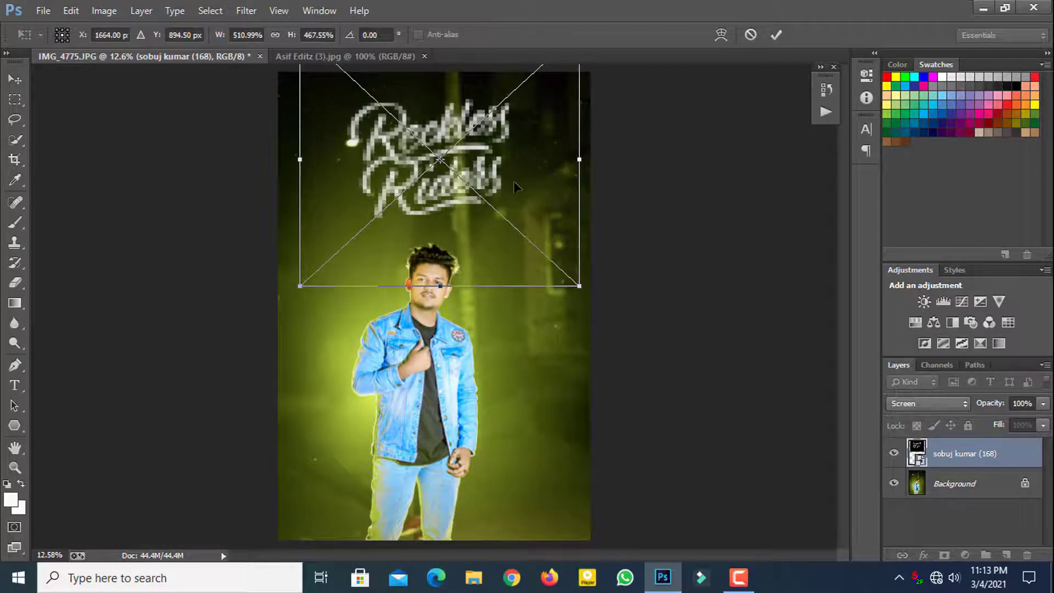
key(Return)
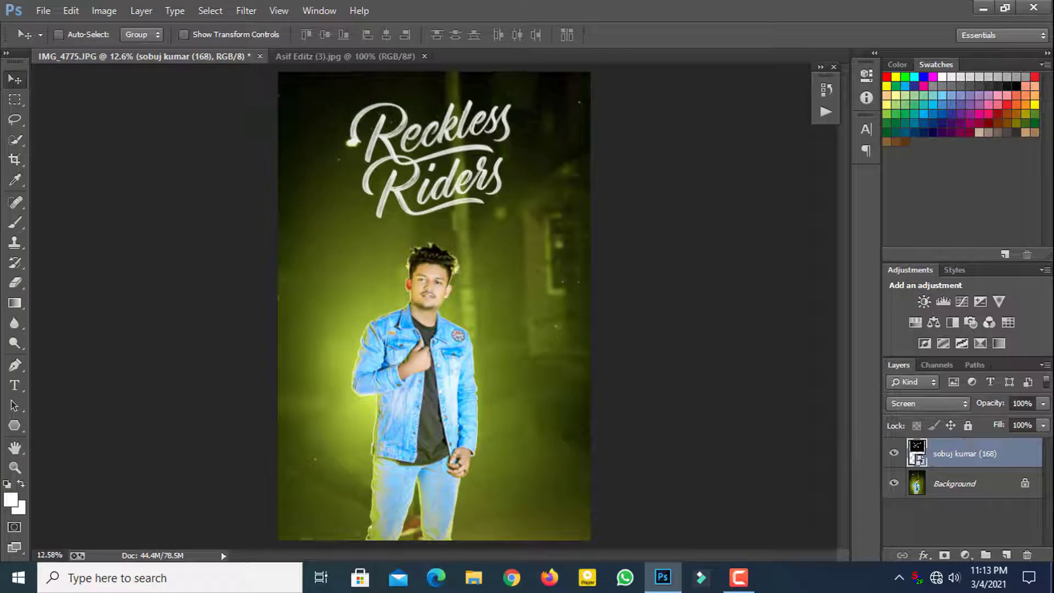
Lower the Reckless Riders layer's Fill to 22% to fade the script.
drag(1044, 425, 1001, 442)
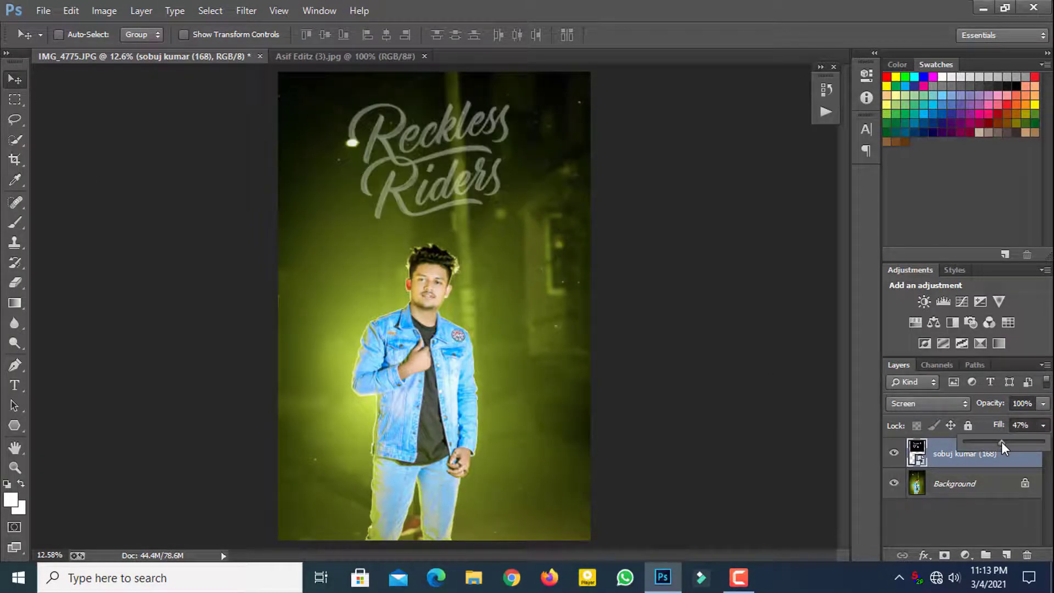
click(24, 83)
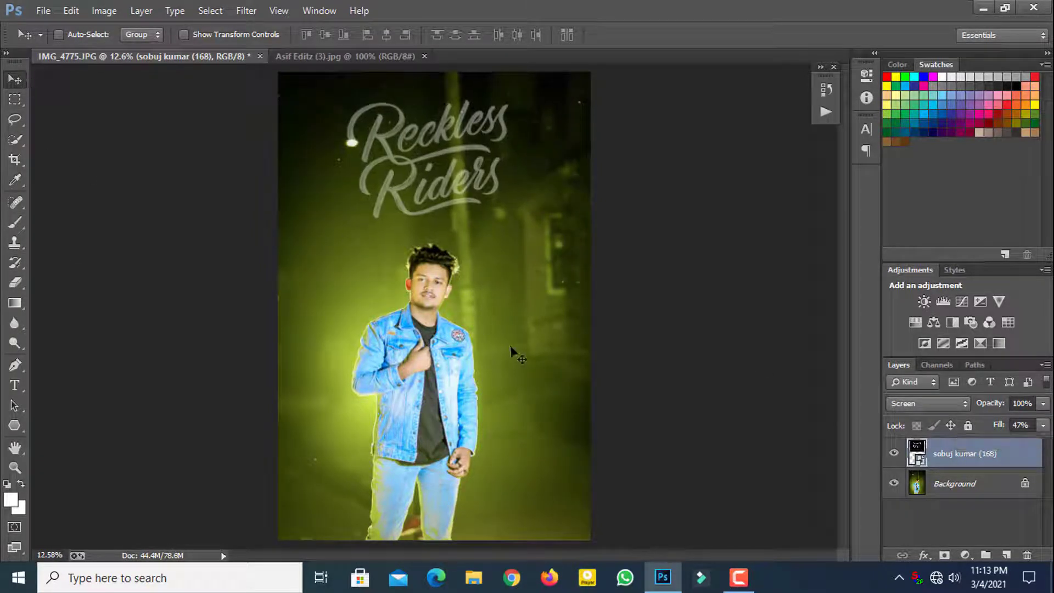
right_click(973, 457)
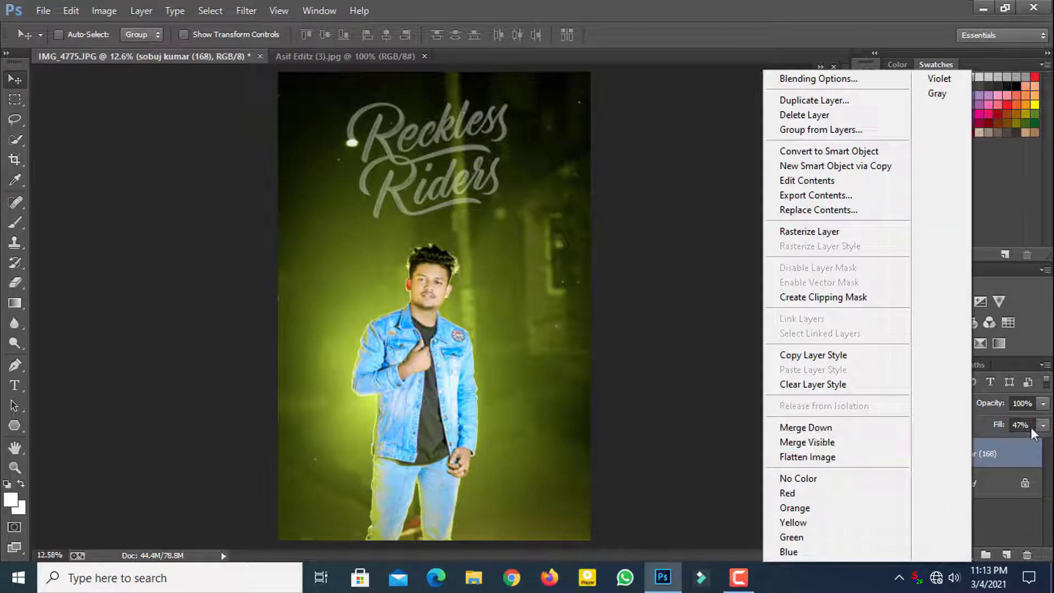
drag(1043, 425, 986, 446)
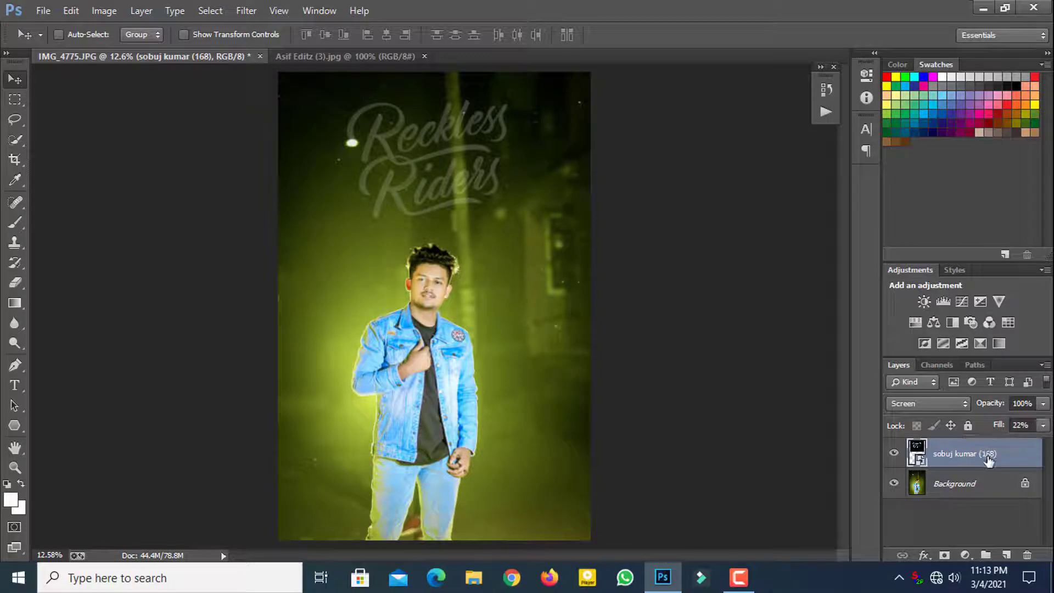
Flatten the image and duplicate the Background as Background copy.
right_click(989, 456)
click(882, 457)
drag(977, 454, 1003, 553)
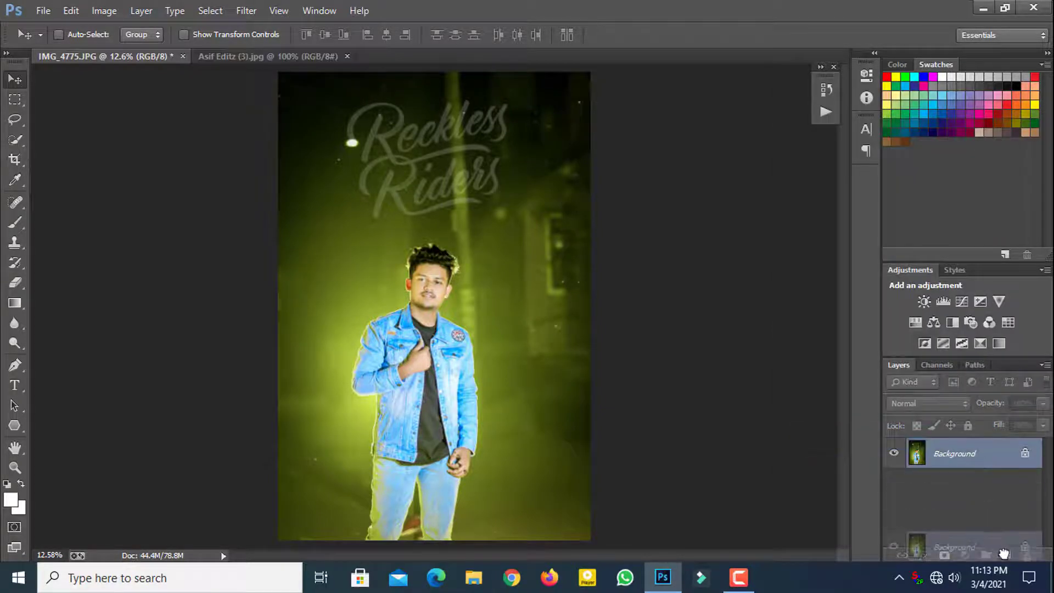
In the Camera Raw Filter, raise HSL Greens saturation to +100.
click(247, 11)
click(286, 102)
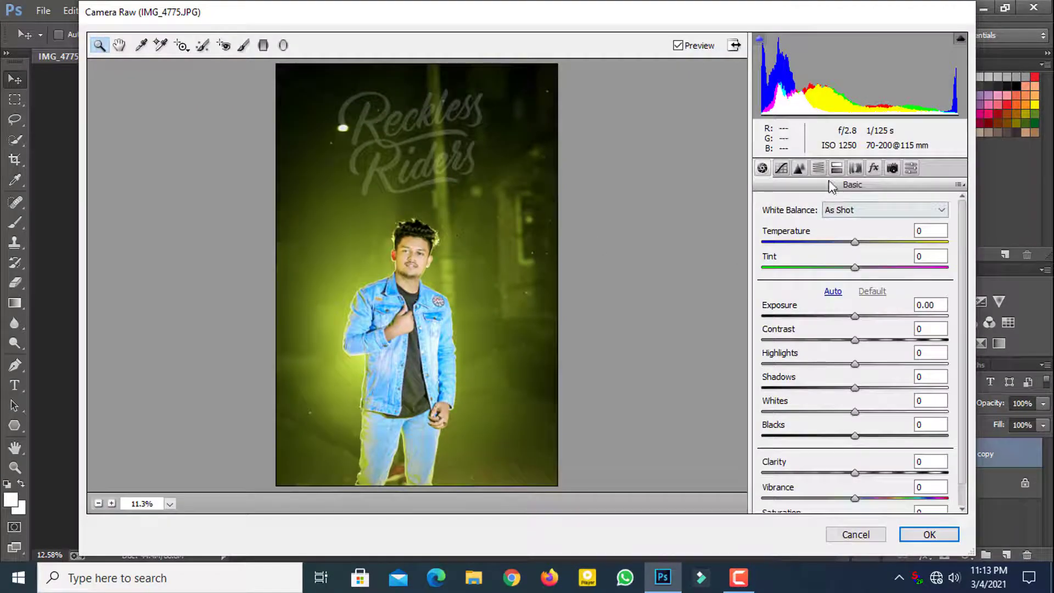
click(818, 168)
drag(860, 354, 955, 354)
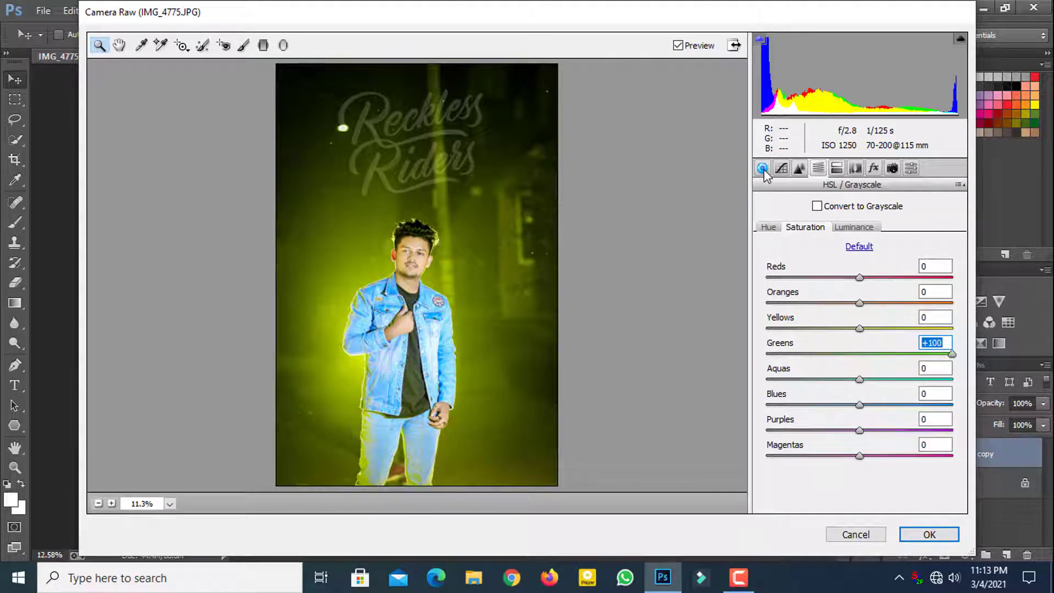
Add a Green-channel point curve at 82/84 and apply the Camera Raw filter.
click(781, 167)
click(813, 252)
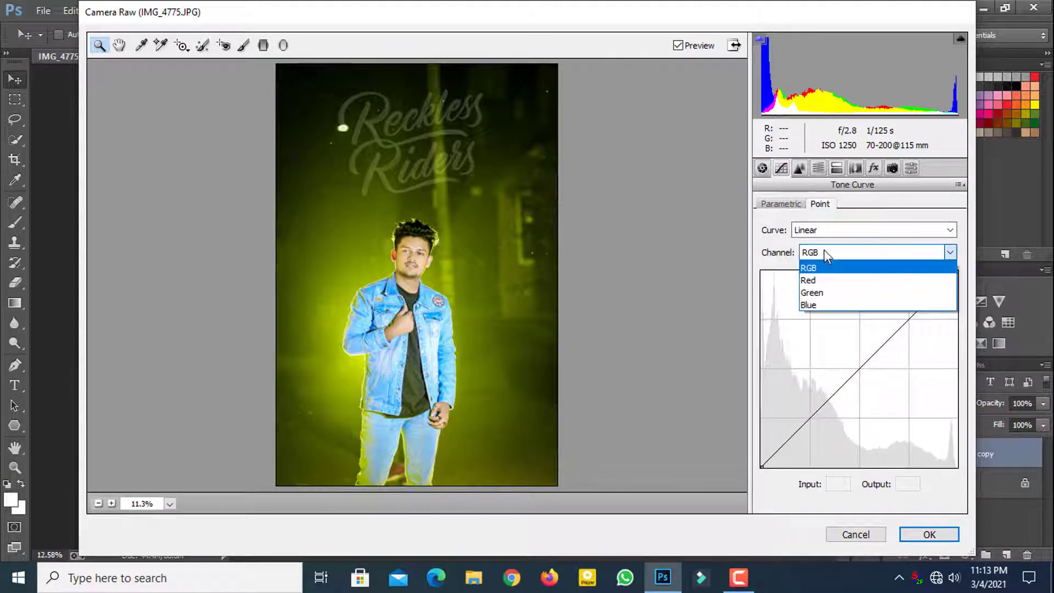
click(825, 293)
click(825, 402)
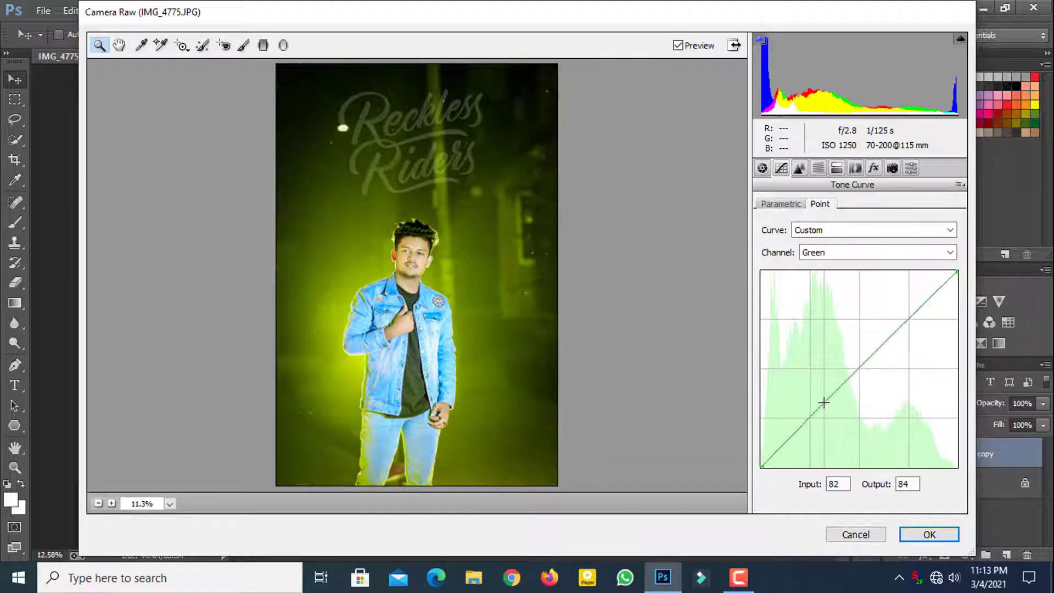
right_click(420, 169)
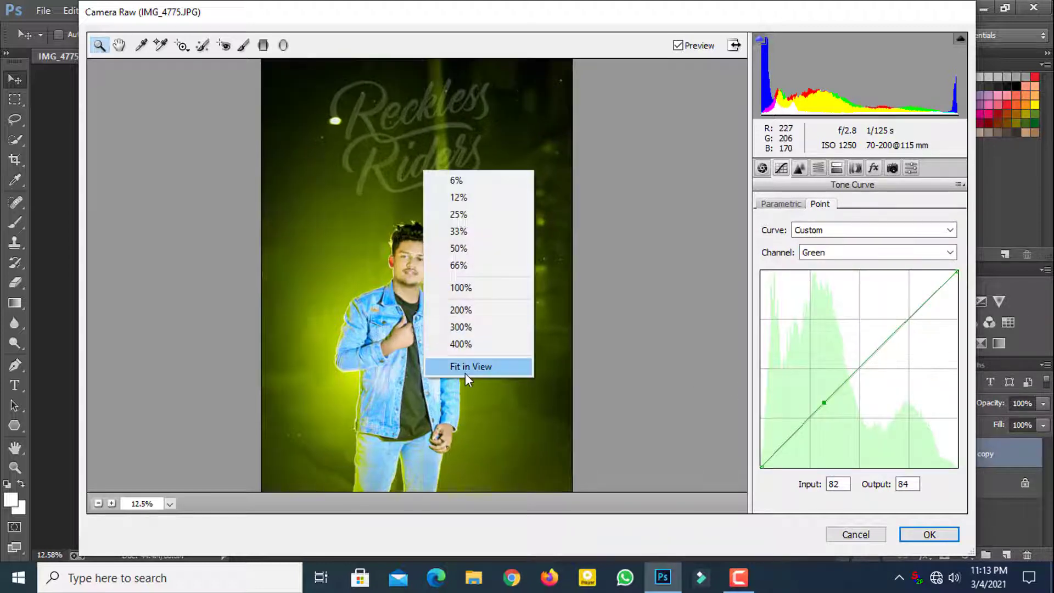
key(Escape)
click(930, 535)
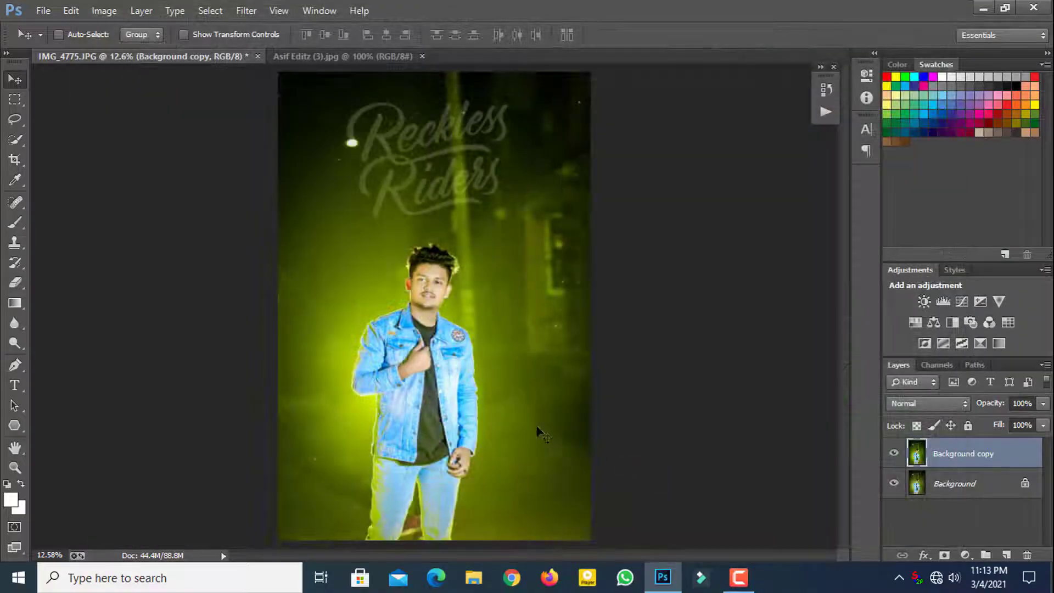
right_click(984, 462)
click(986, 457)
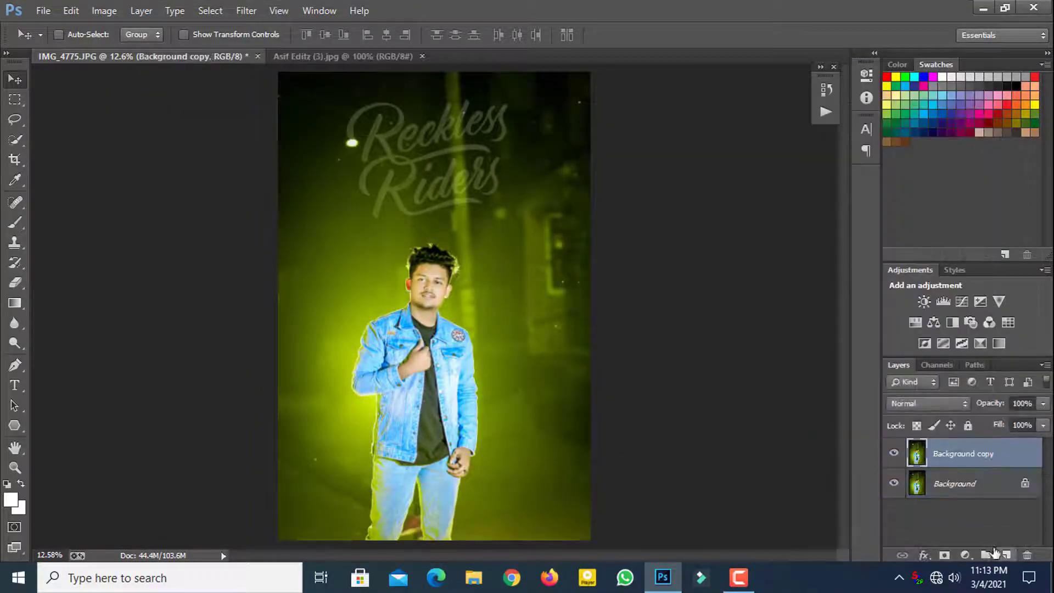
click(15, 468)
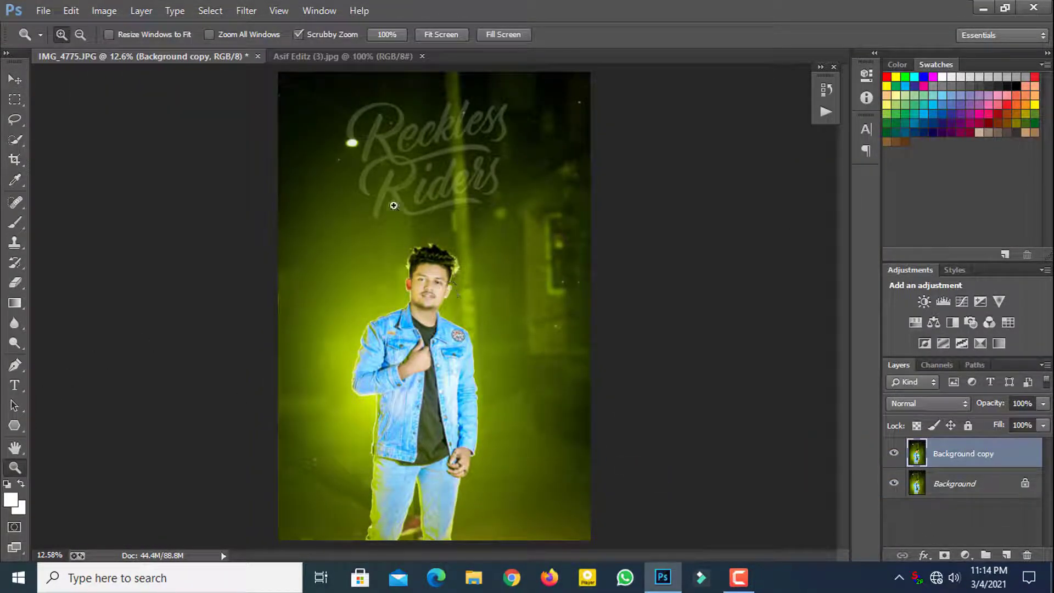
Apply another Camera Raw pass with Yellows -6, Greens +18 and Blacks -22.
click(246, 11)
click(286, 100)
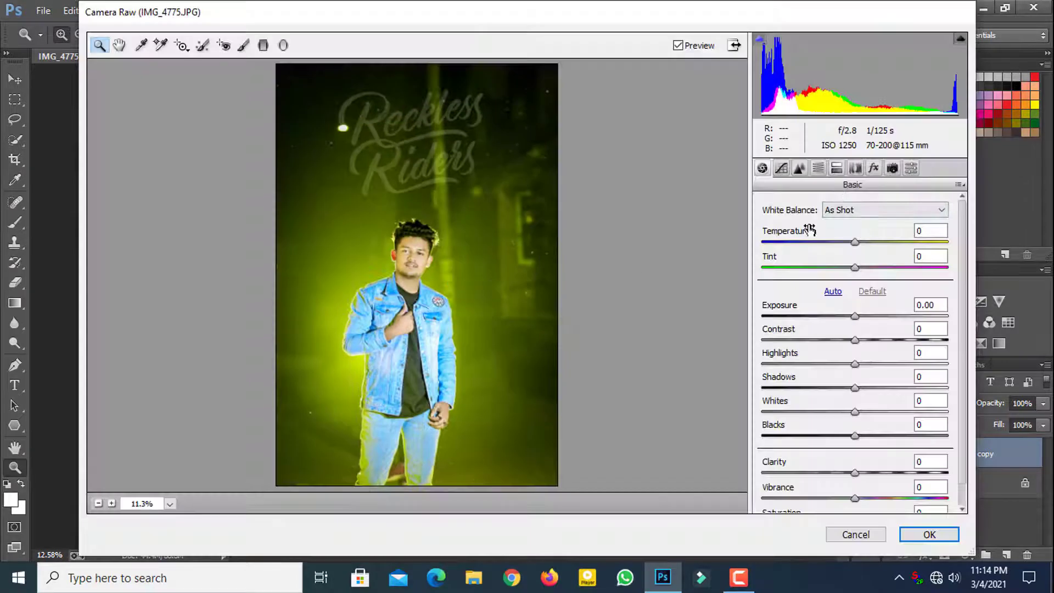
click(819, 168)
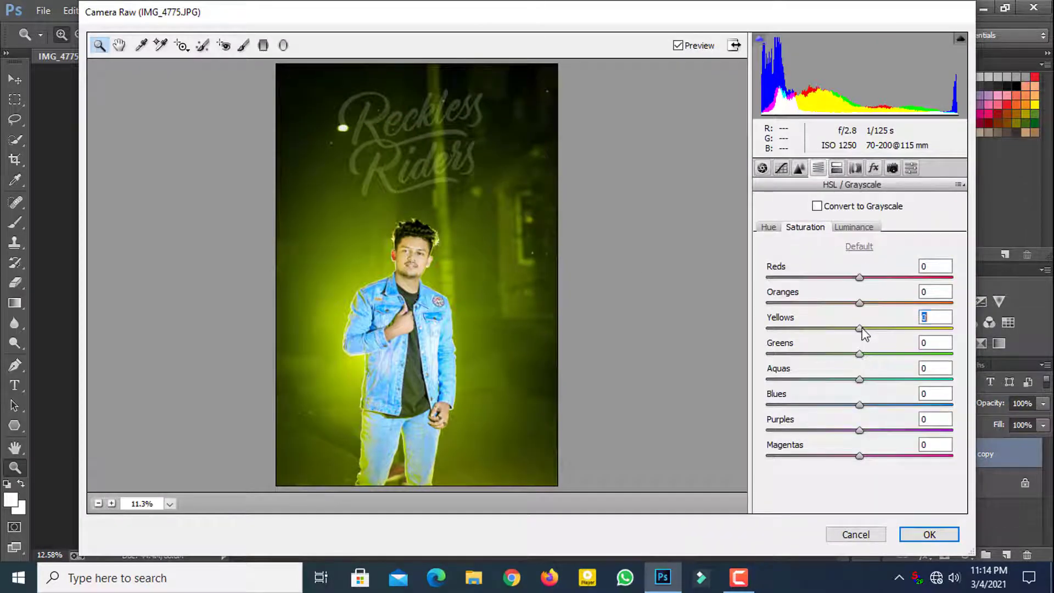
mouse_move(861, 329)
mouse_down()
mouse_move(873, 330)
mouse_move(859, 345)
mouse_move(877, 355)
mouse_up()
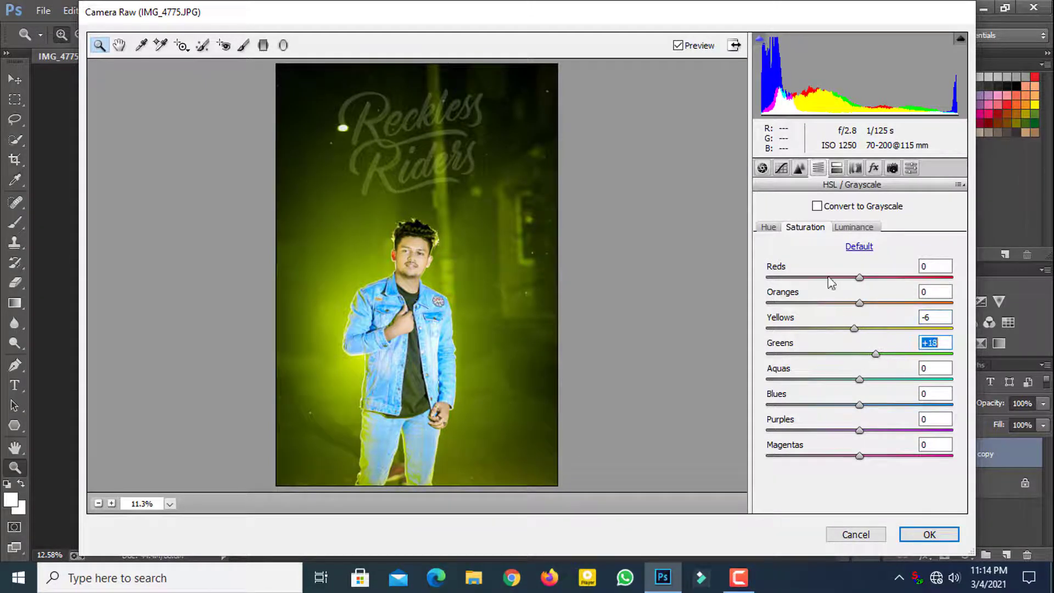
click(762, 168)
drag(855, 436, 835, 437)
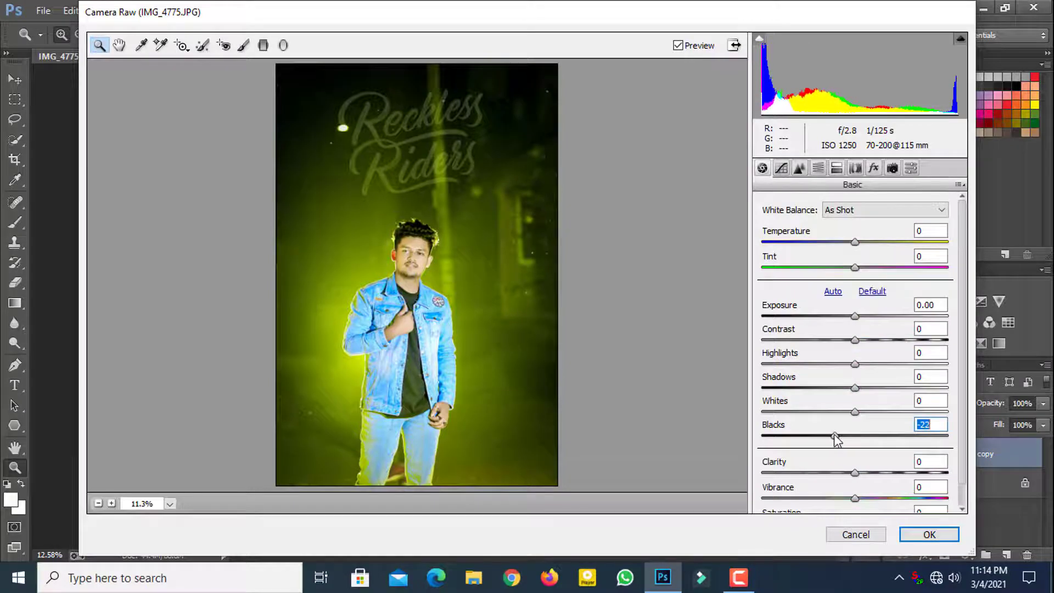
click(929, 534)
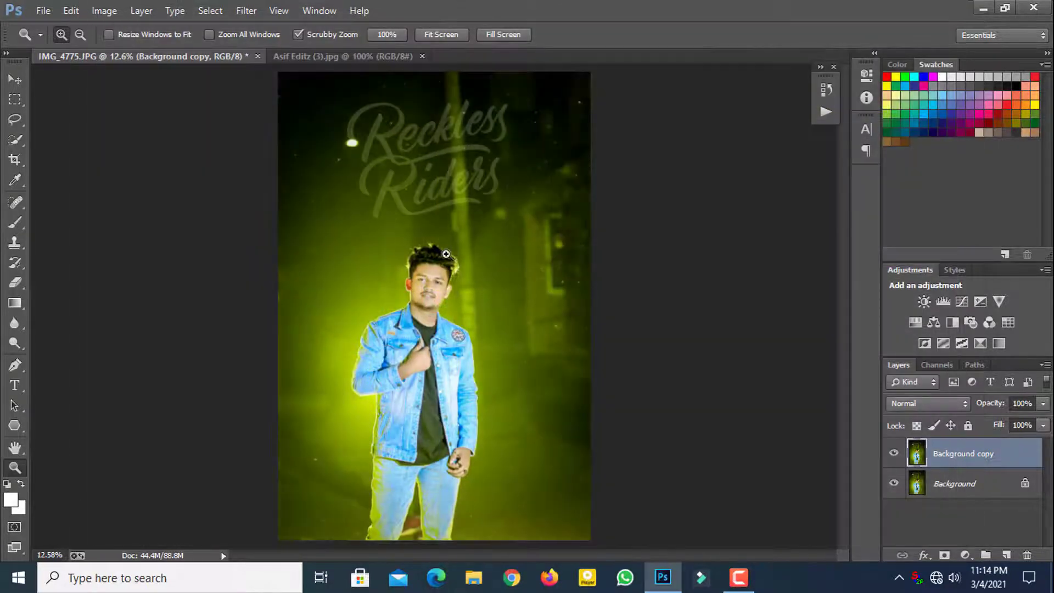
Fit the image on screen and flatten it into one Background layer.
click(461, 226)
right_click(462, 225)
click(505, 233)
right_click(989, 461)
click(823, 458)
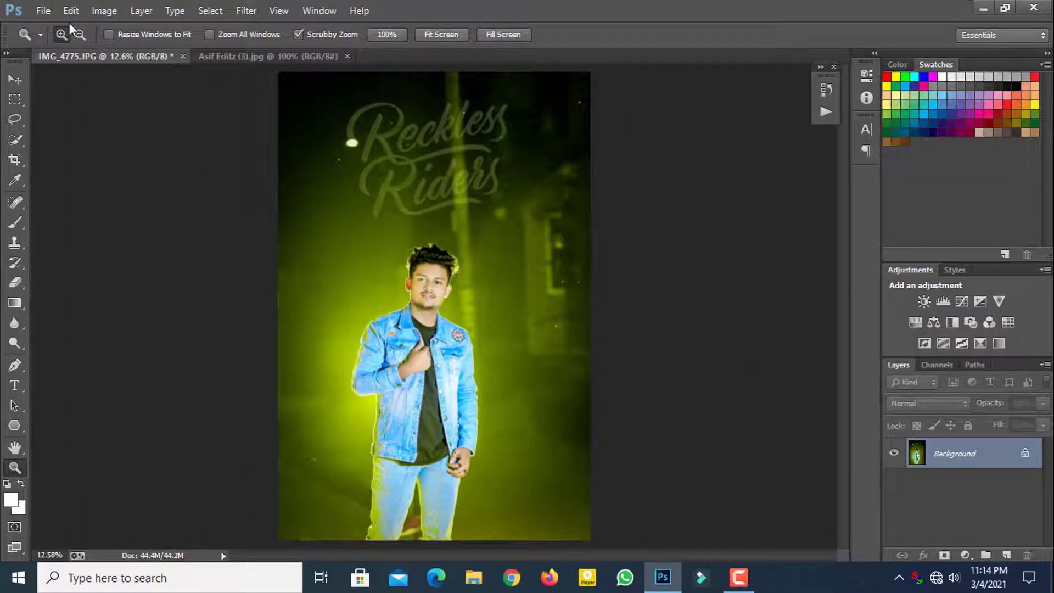
Enlarge the canvas by 40 pixels relative width and height with white extension.
click(105, 11)
click(131, 136)
click(572, 206)
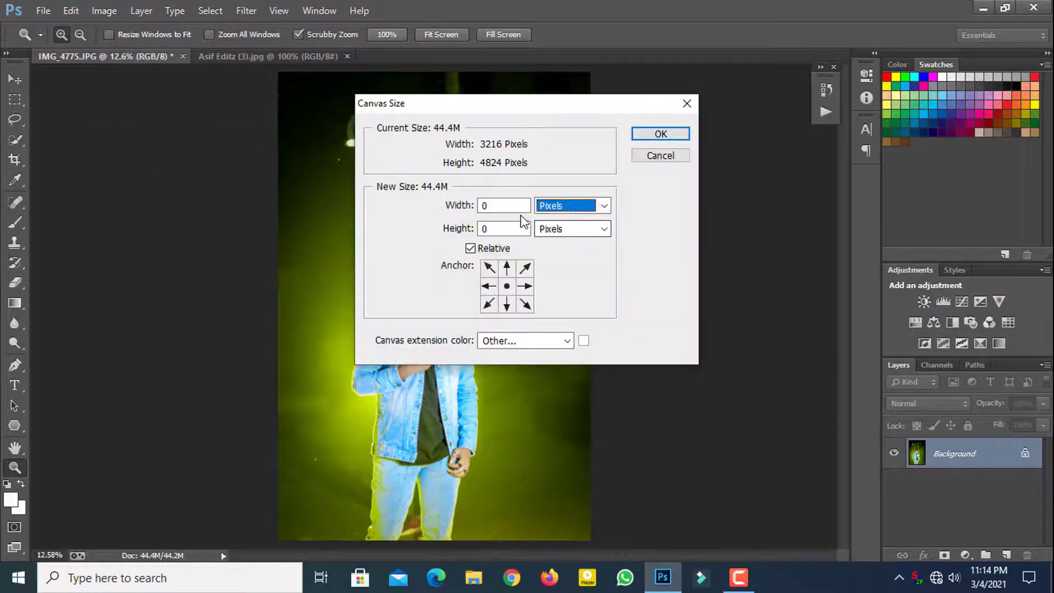
text(40)
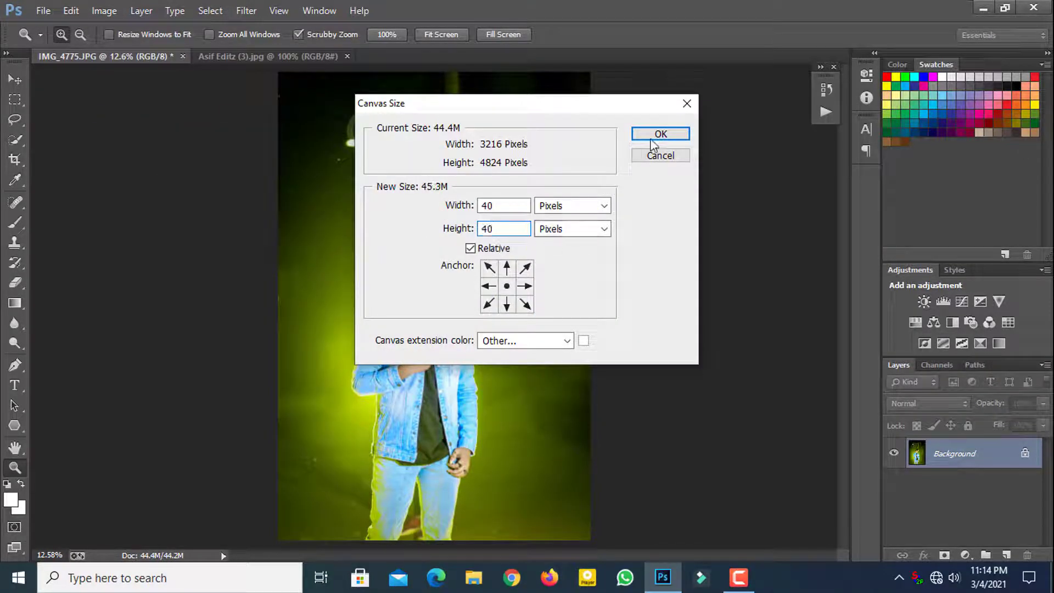
click(659, 135)
Zoom in to inspect the new white border, then fit the image on screen.
right_click(471, 220)
click(481, 228)
drag(375, 242, 440, 312)
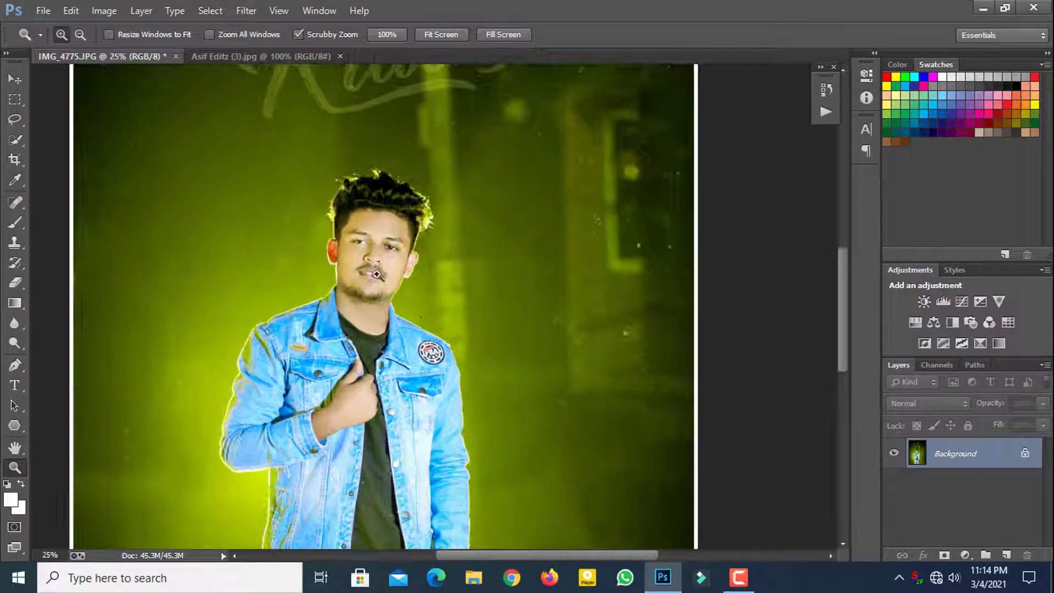
right_click(442, 230)
click(472, 237)
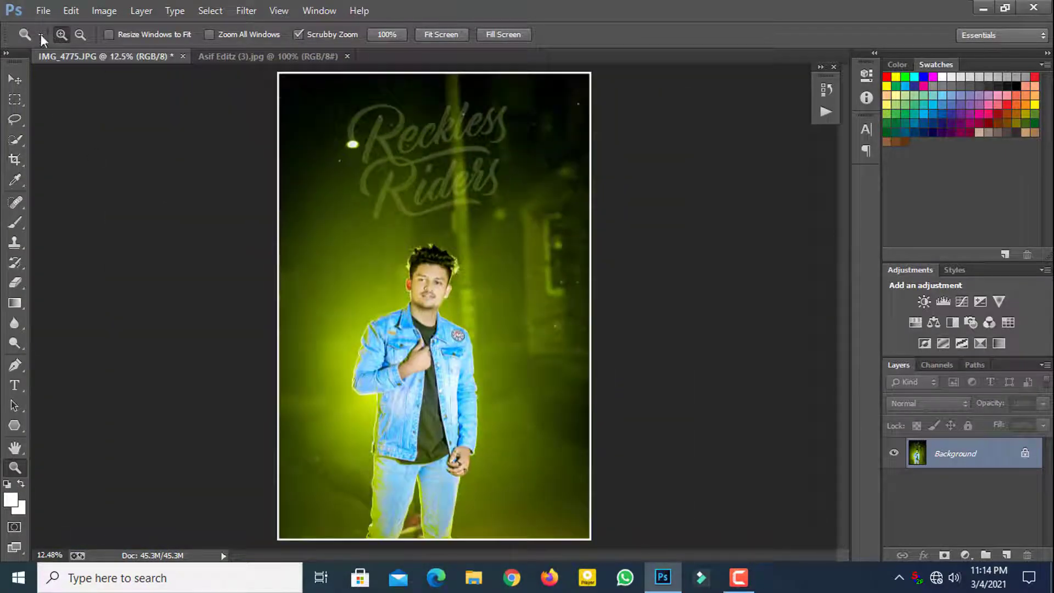
click(43, 10)
Save the photo as a JPEG under a new file name, reaching JPEG Options.
click(81, 193)
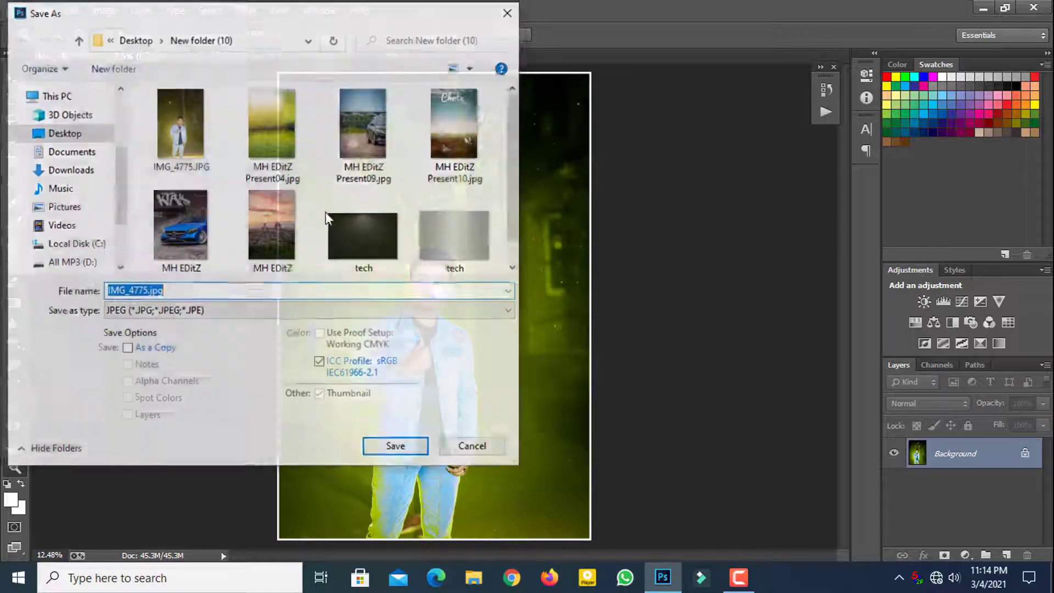
click(188, 295)
key(BackSpace)
key(BackSpace)
key(BackSpace)
key(BackSpace)
text(Rony Editz)
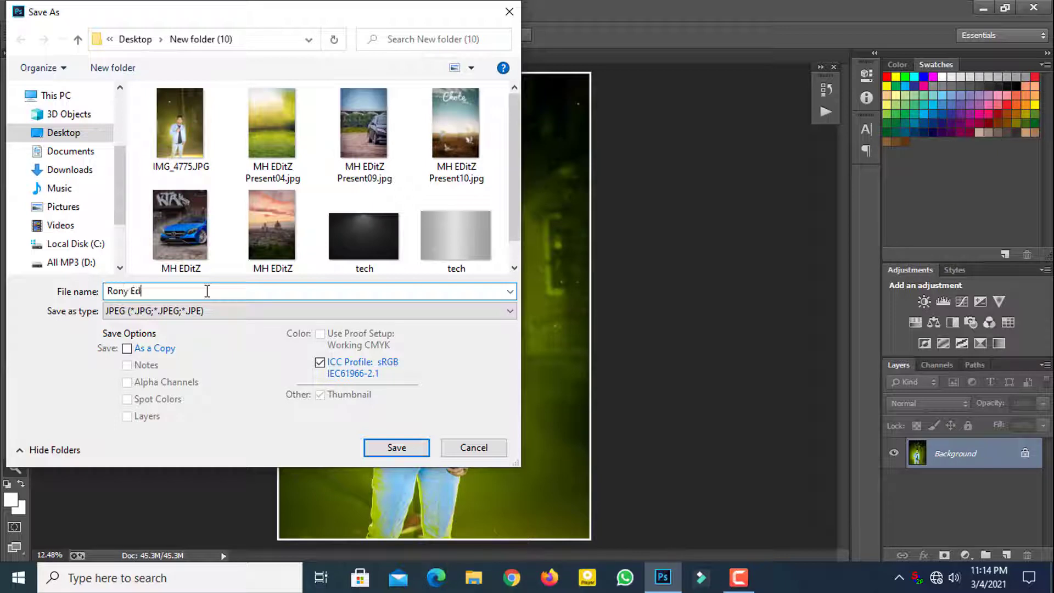
click(375, 446)
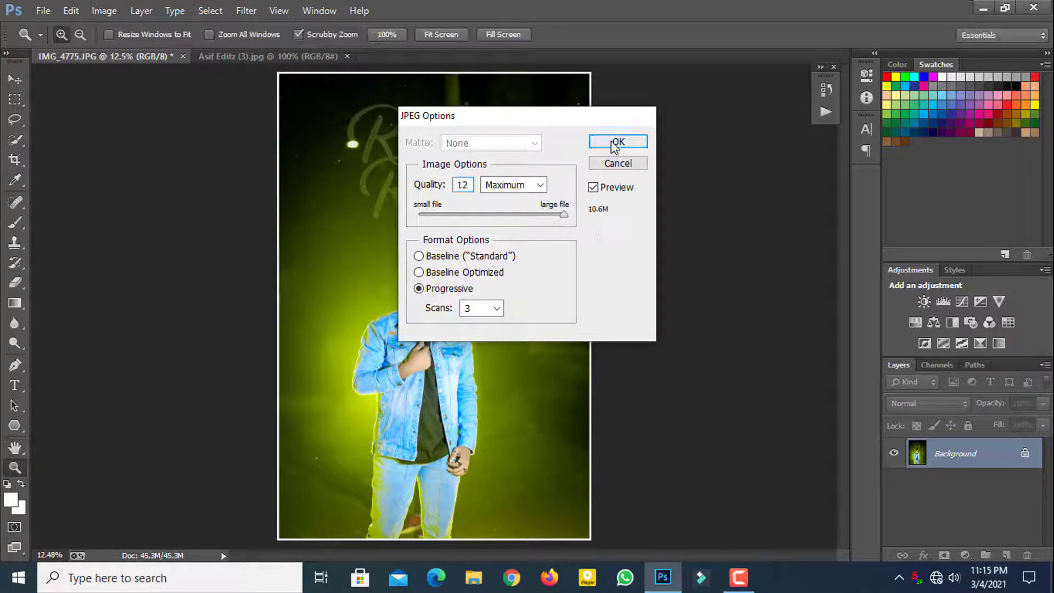